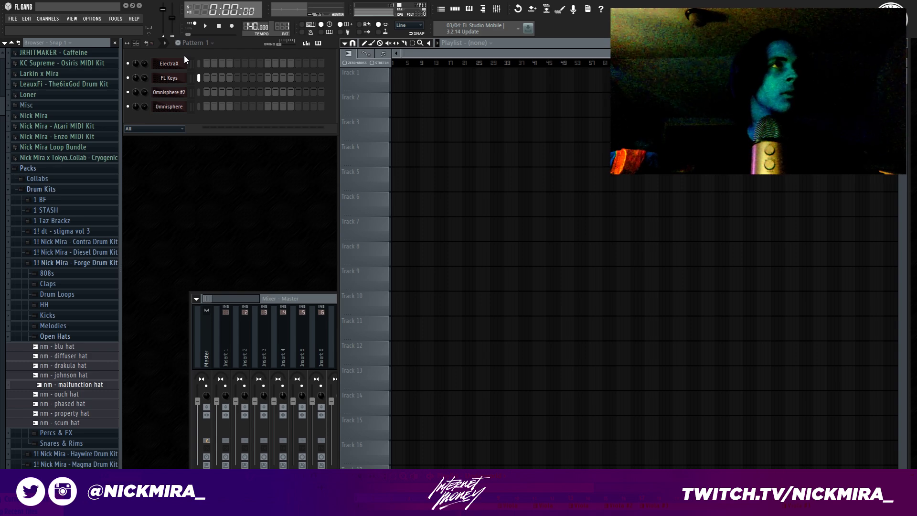
Look at the FL Keys piano roll and at the FL Keys and ElectraX instrument windows, closing each one.
right_click(185, 76)
left_click(210, 76)
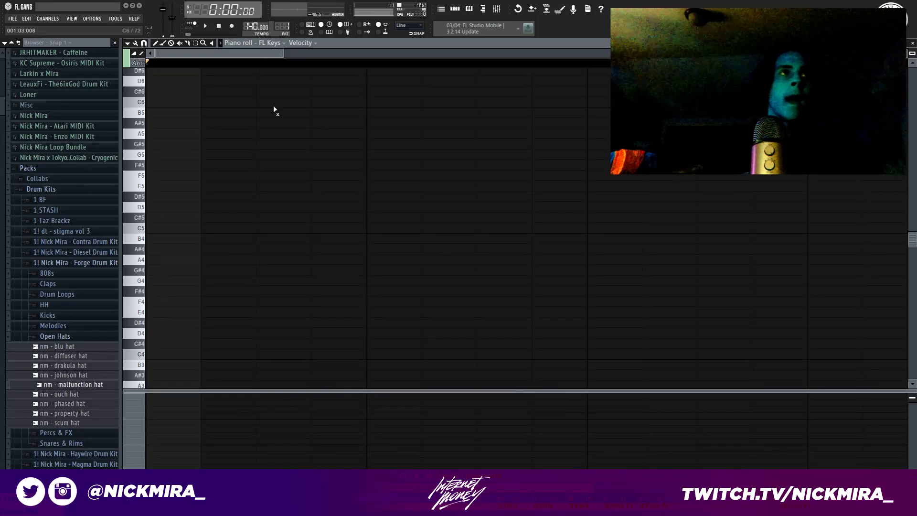
key("Escape")
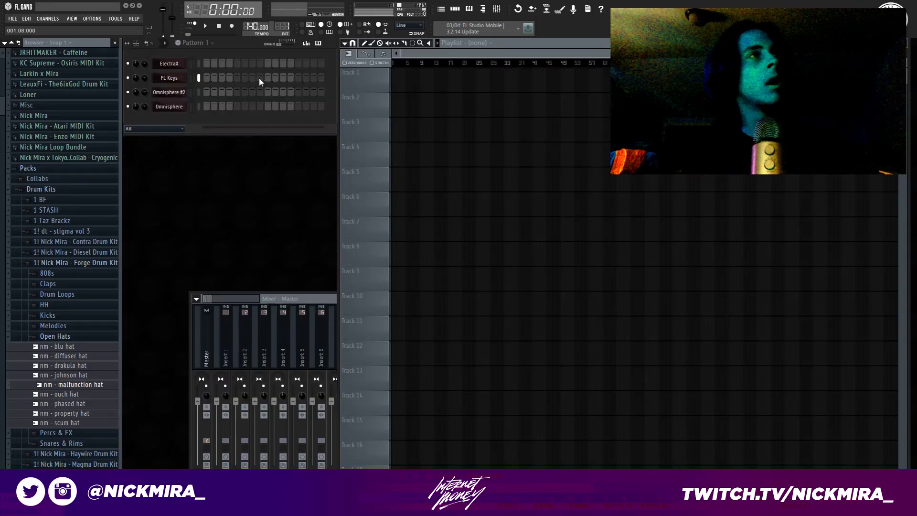
left_click(180, 82)
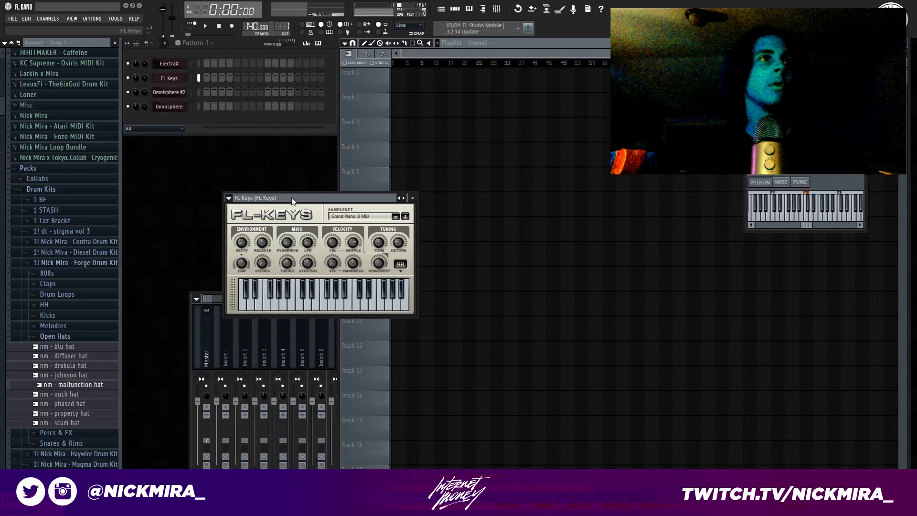
left_click(177, 80)
left_click(181, 65)
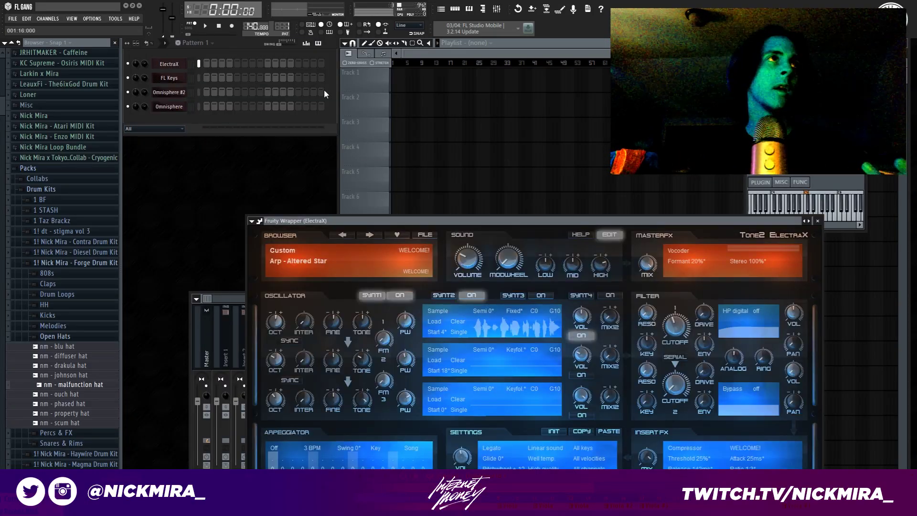
key("Escape")
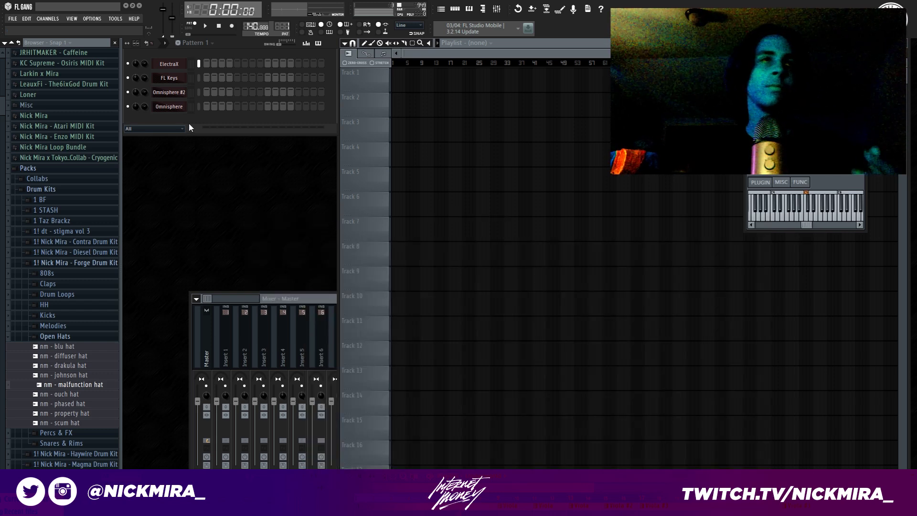
Open the FL Keys instrument, move its window over the playlist area, and open the FL Keys piano roll.
left_click(169, 76)
left_click(167, 78)
left_click(167, 78)
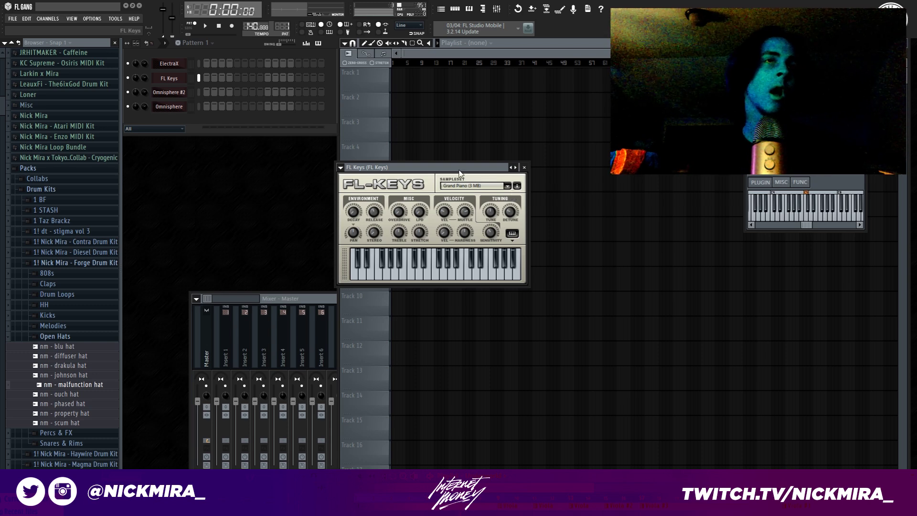
left_click_drag(434, 172, 669, 230)
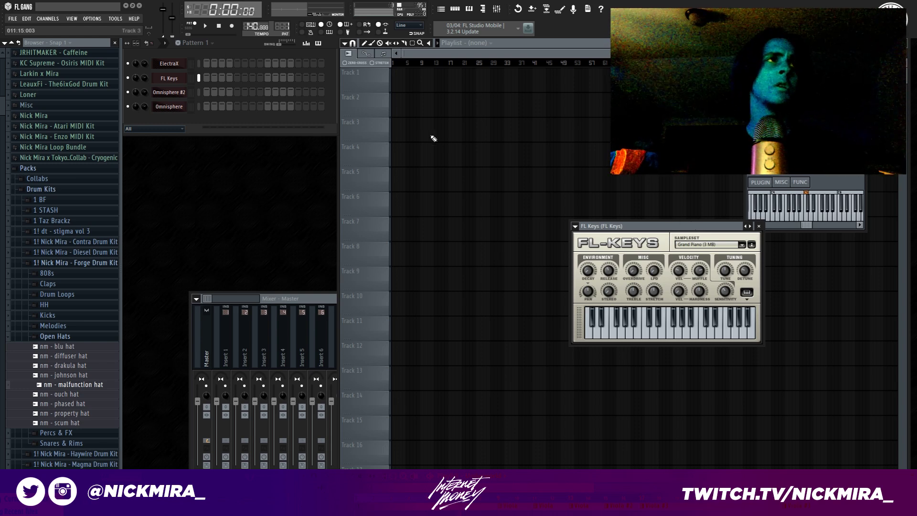
right_click(182, 77)
left_click(210, 78)
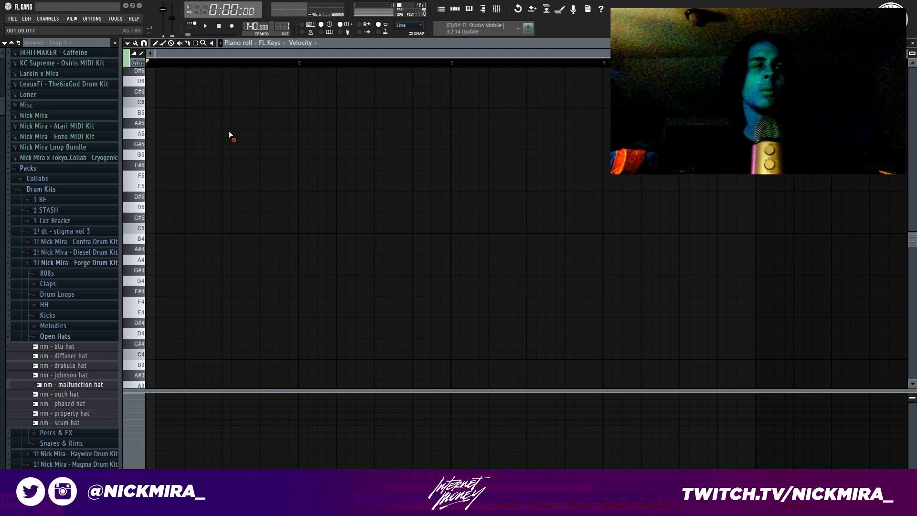
Browse the packs to the MIDI Kits folder, expand its !Scales subfolder, and select the major scale file.
left_click_drag(1, 352, 1, 388)
left_click(98, 193)
scroll(99, 205, "down", 5)
scroll(100, 209, "down", 6)
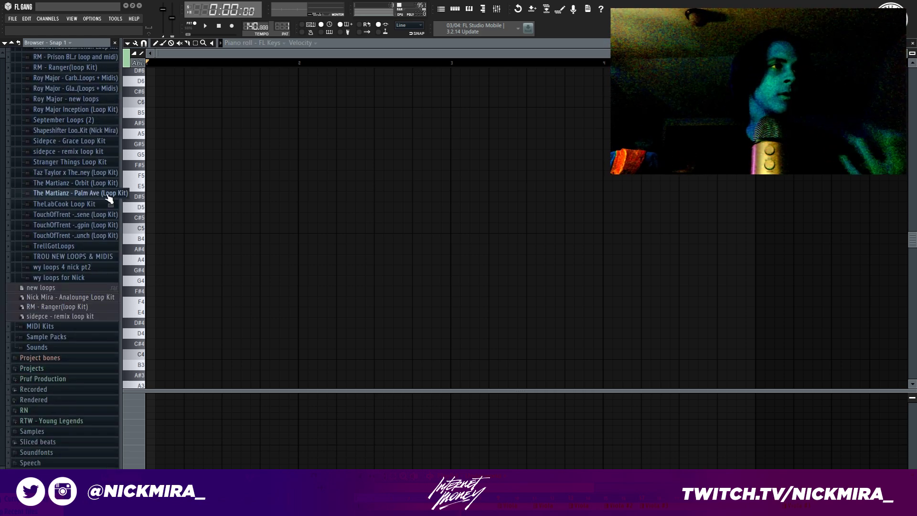
left_click(59, 316)
scroll(77, 253, "down", 4)
scroll(100, 205, "up", 2)
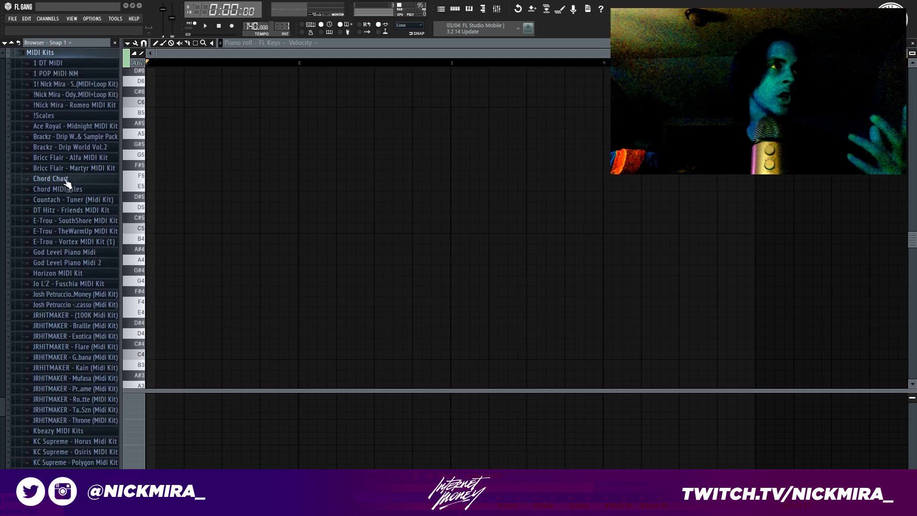
left_click(45, 119)
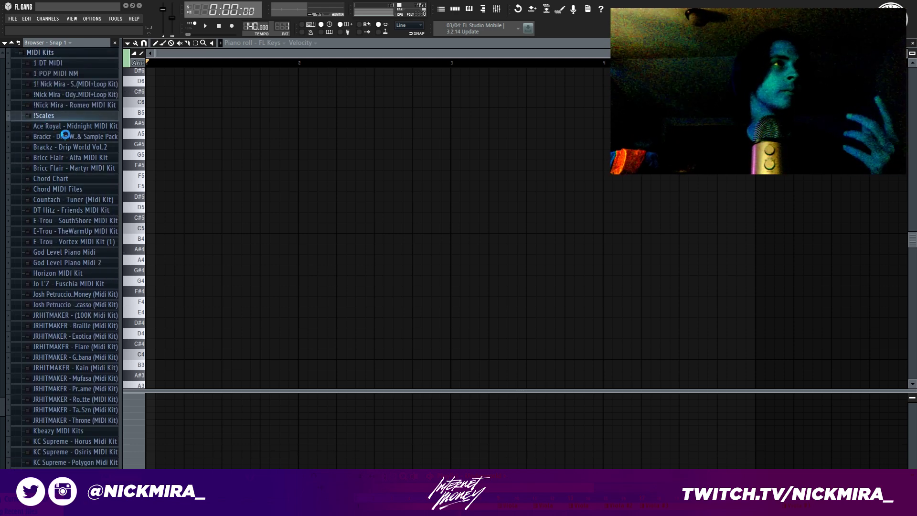
key("F7")
left_click(93, 145)
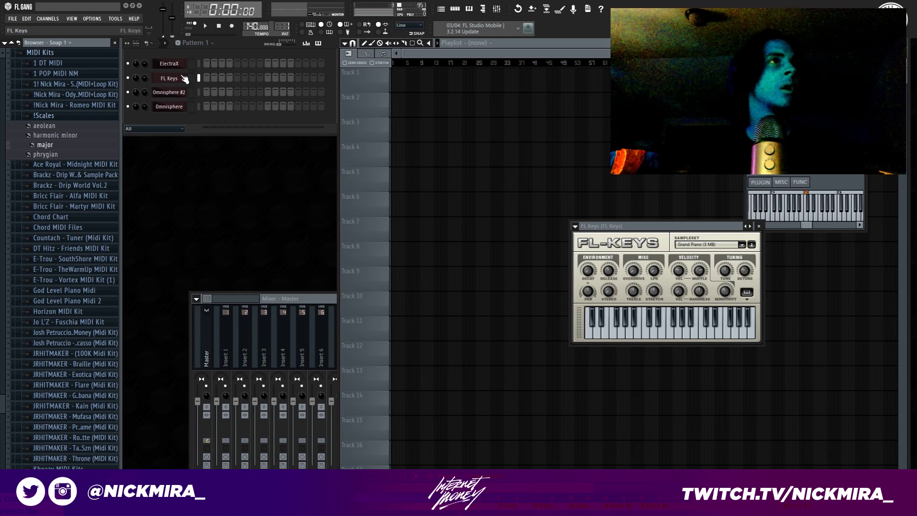
Insert an empty Sampler channel above ElectraX and open its piano roll.
right_click(176, 72)
mouse_move(211, 152)
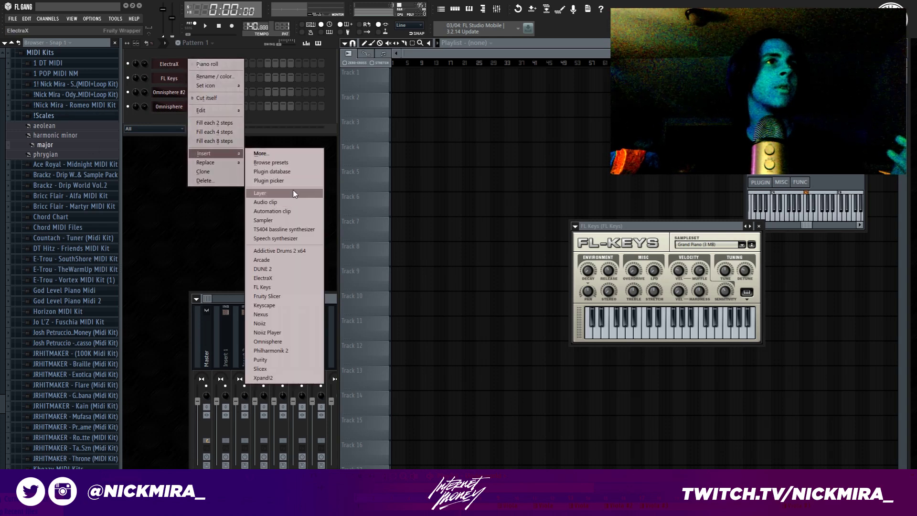
left_click(264, 220)
right_click(170, 70)
left_click(207, 63)
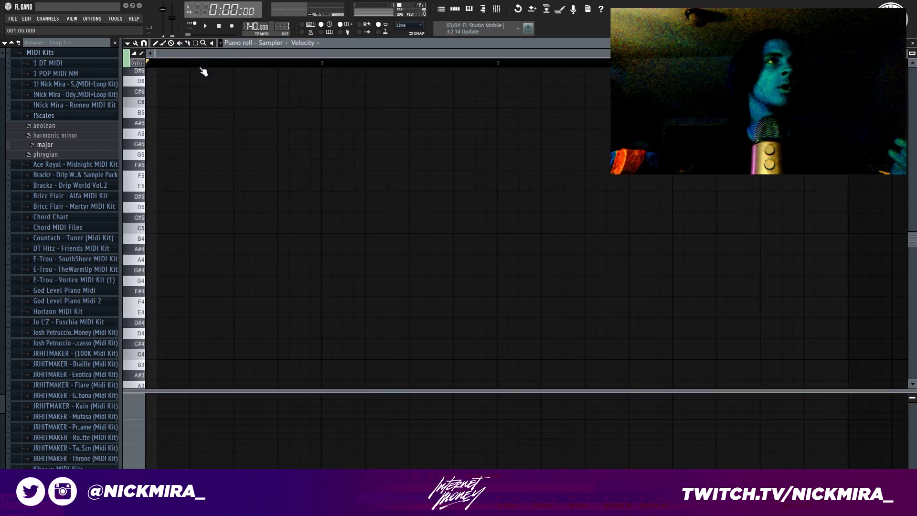
Set the piano roll's note stamp to the Aeolian scale.
right_click(156, 44)
left_click(155, 45)
right_click(157, 45)
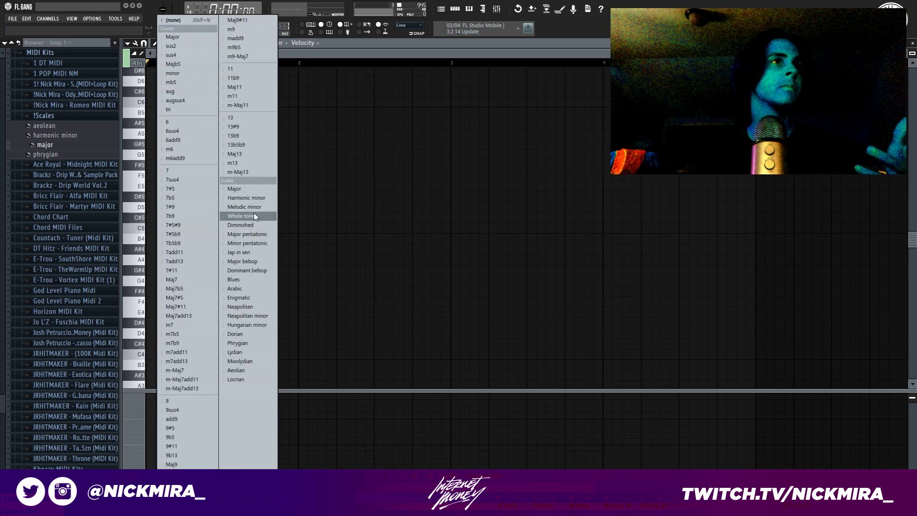
left_click(243, 377)
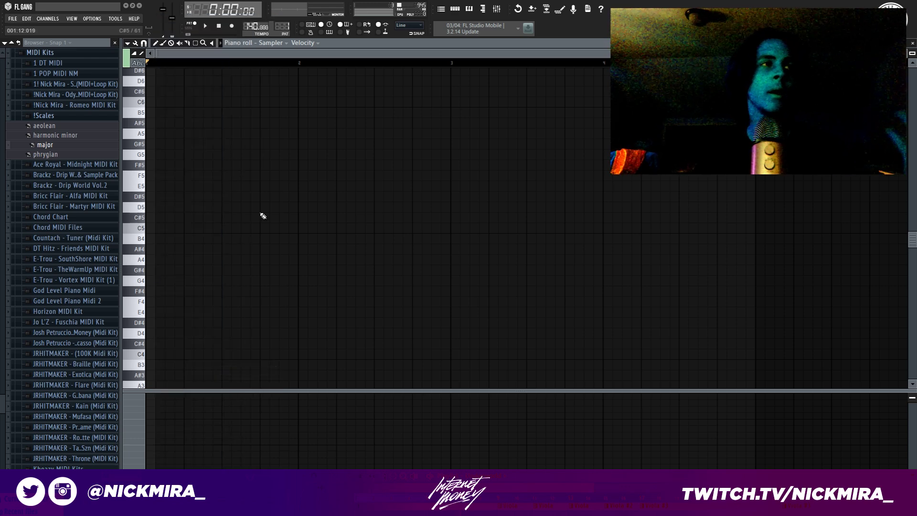
Stamp the Aeolian scale at the start of bar 1 on every A from A2 up to A7.
scroll(268, 204, "down", 6)
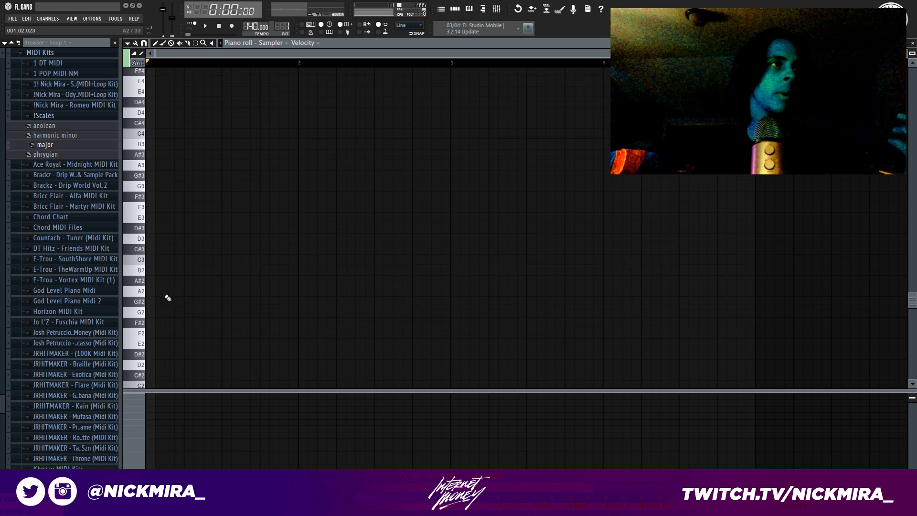
left_click(165, 294)
left_click(157, 165)
scroll(170, 143, "up", 3)
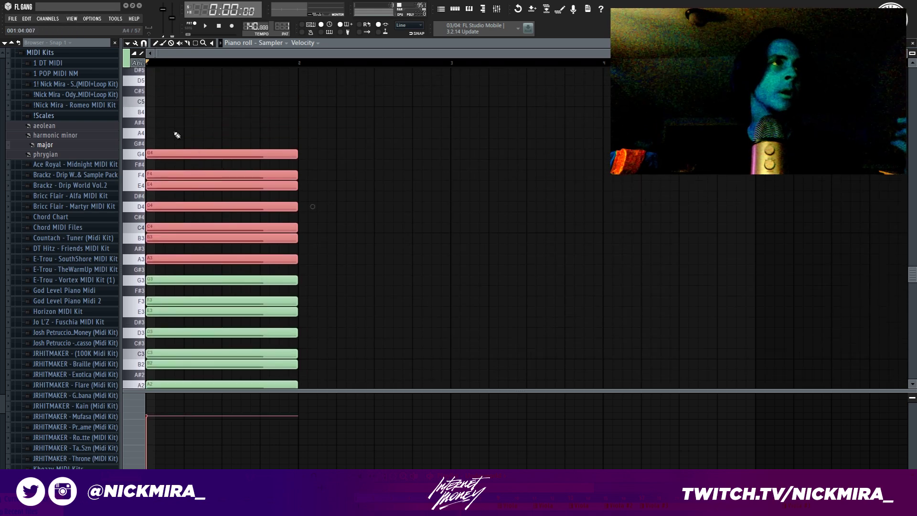
left_click(157, 134)
scroll(192, 149, "up", 4)
left_click(170, 164)
scroll(172, 157, "up", 4)
left_click(153, 166)
scroll(158, 153, "up", 4)
left_click(154, 133)
Extend all stamped scale notes to four bars, deselect them, and reset the note stamp to none.
key("ctrl+a")
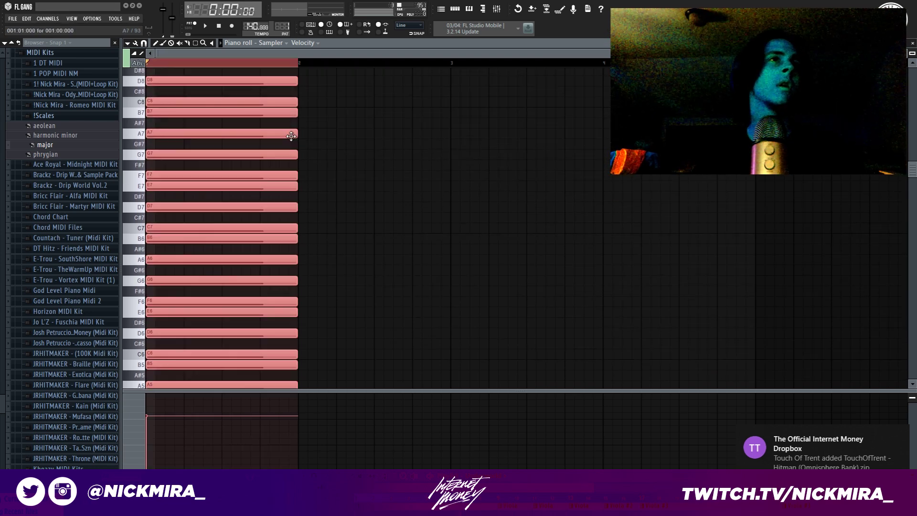
left_click_drag(296, 134, 754, 132)
key("ctrl+d")
left_click(163, 44)
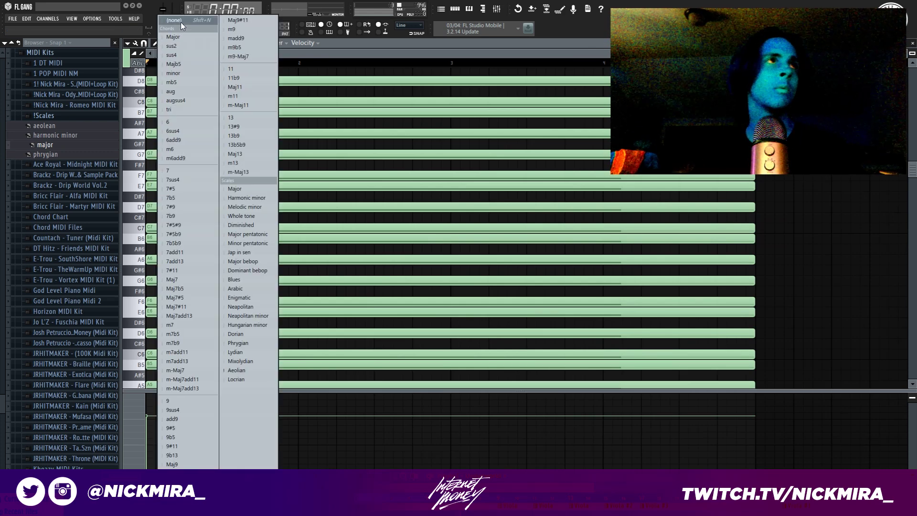
left_click(179, 22)
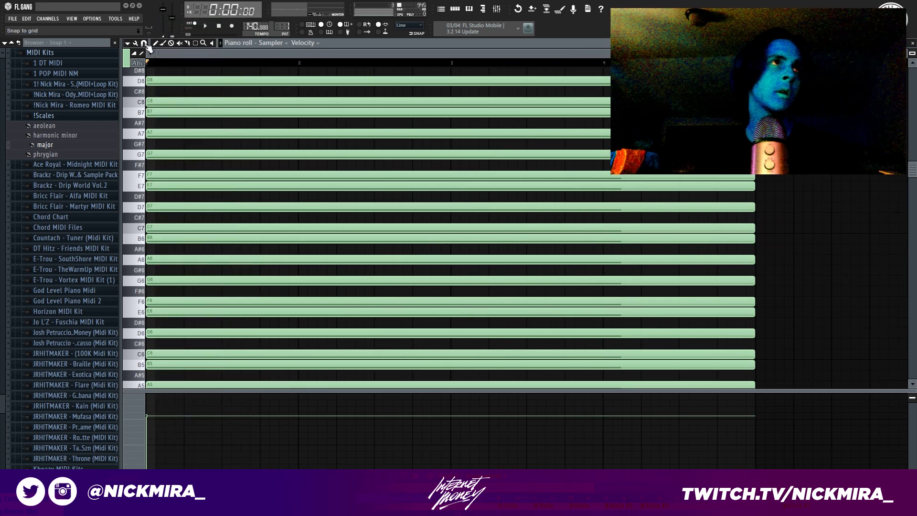
Review the Ghost channels option among the piano roll helpers.
left_click(136, 45)
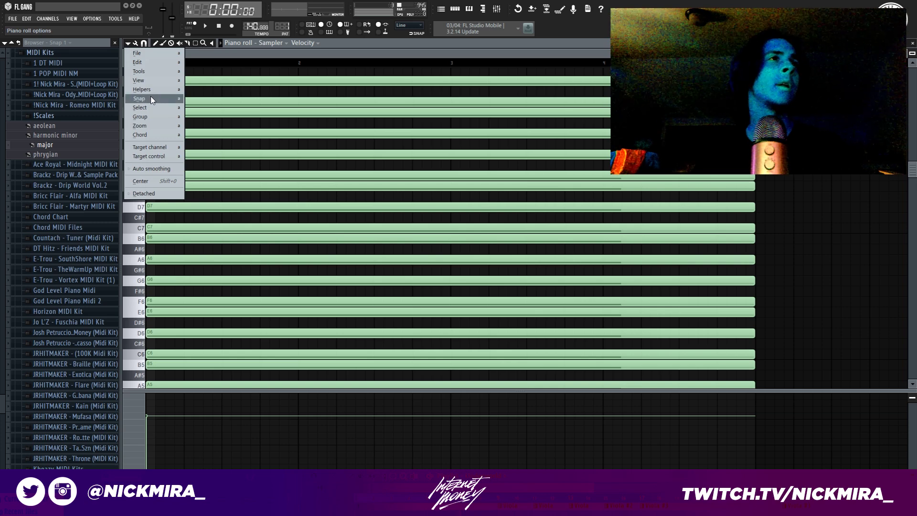
mouse_move(165, 89)
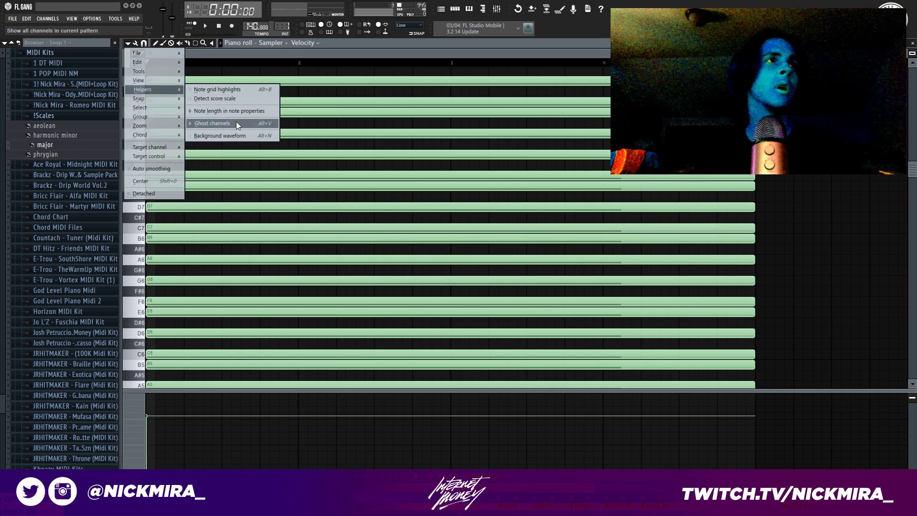
left_click(262, 135)
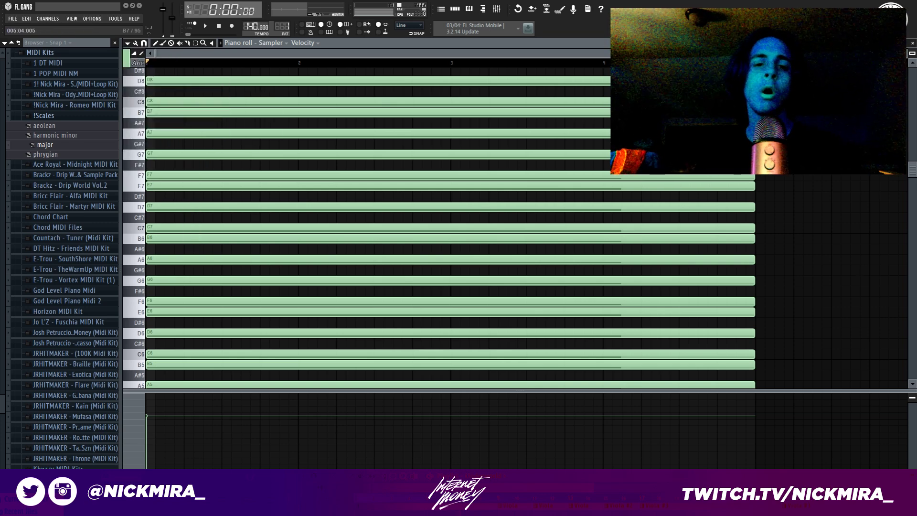
In the FL Keys piano roll, place an A5 note at the start of bar 1 and shorten it to one beat.
key("F7")
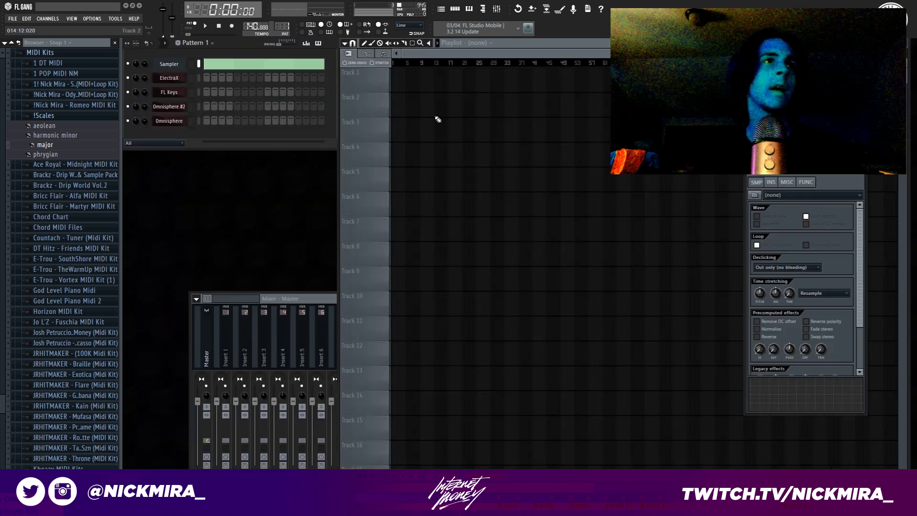
right_click(184, 98)
left_click(196, 94)
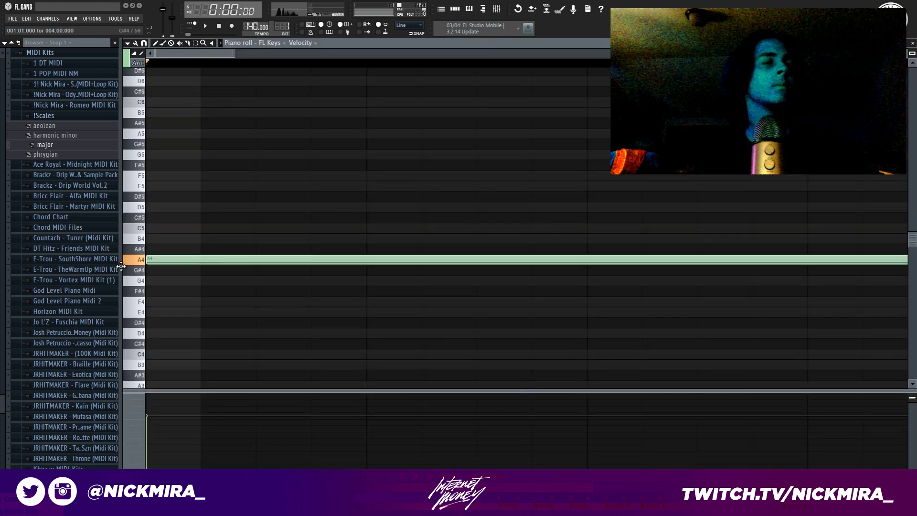
scroll(234, 218, "up", 2)
left_click(177, 169)
scroll(305, 76, "up", 2)
scroll(313, 65, "down", 3)
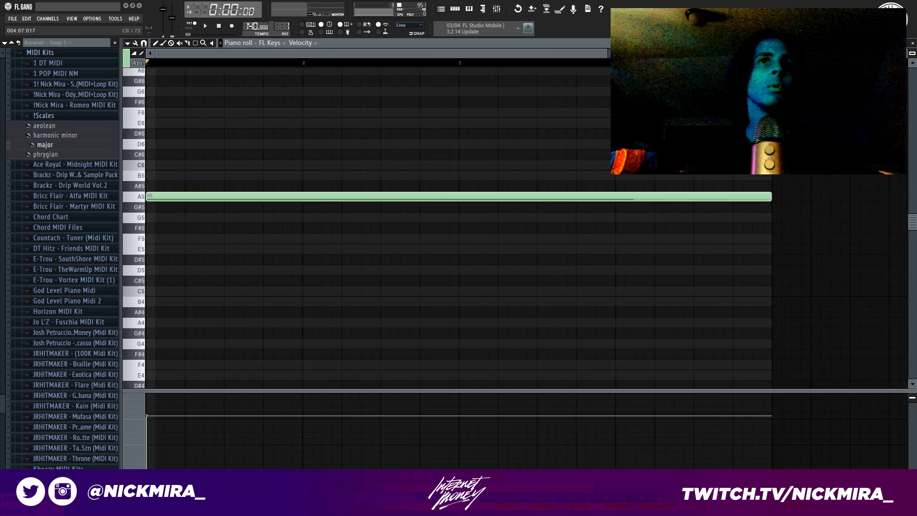
left_click_drag(770, 194, 188, 210)
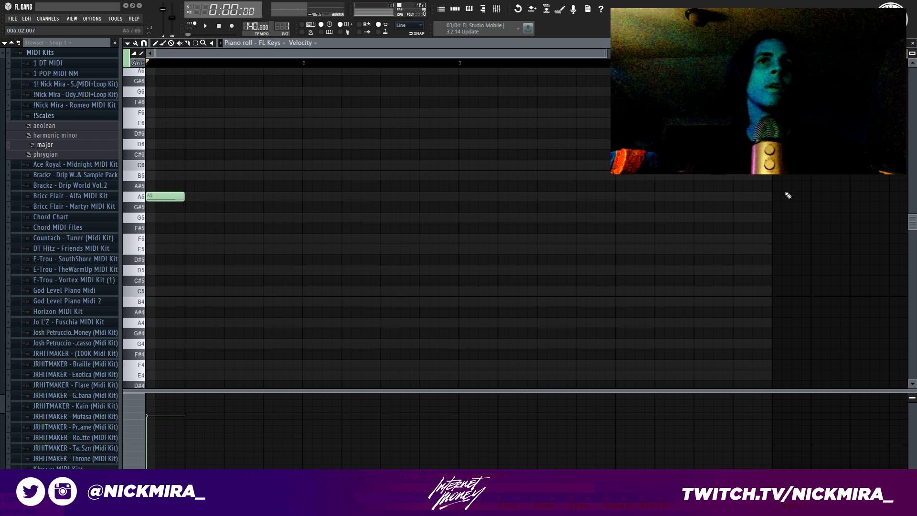
Set the tempo to 162 and add one-beat notes E6, D6, C6, B5, D6 and A6 at half-beat intervals after the first note.
scroll(313, 199, "up", 1)
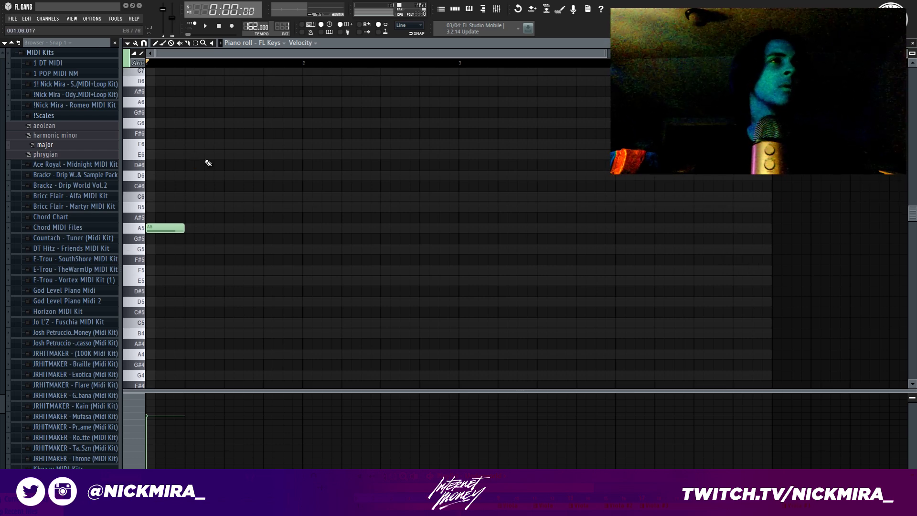
left_click(189, 154)
left_click(209, 175)
left_click(227, 196)
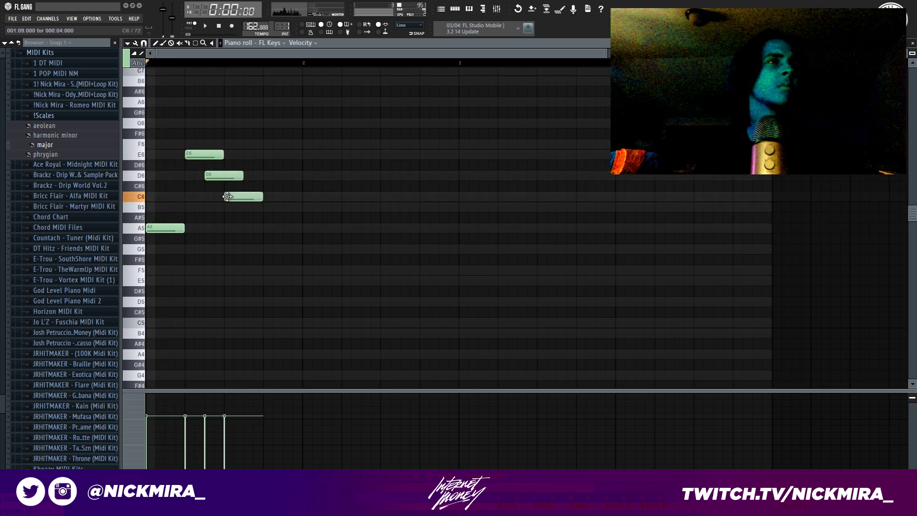
left_click(247, 207)
left_click(268, 175)
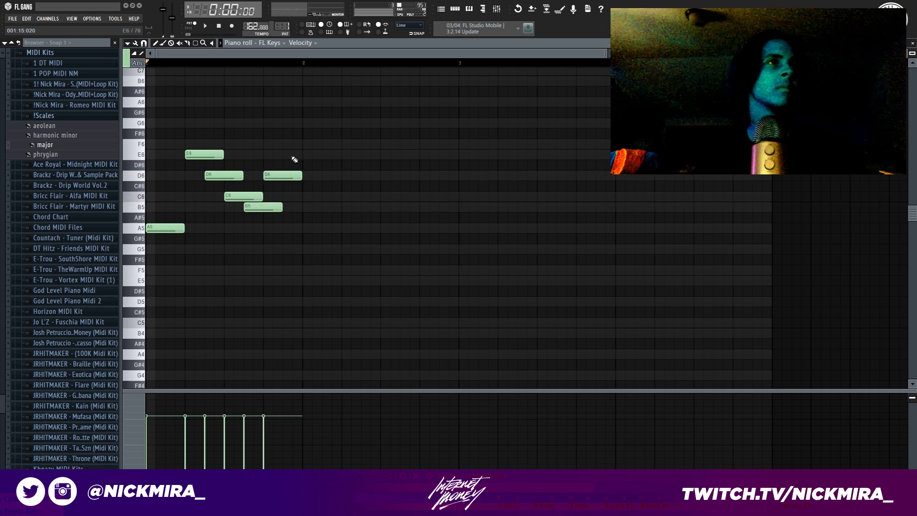
left_click(287, 102)
Play the melody, delete the A6 and the last D6 note, and add an A5 note on beat four.
key("space")
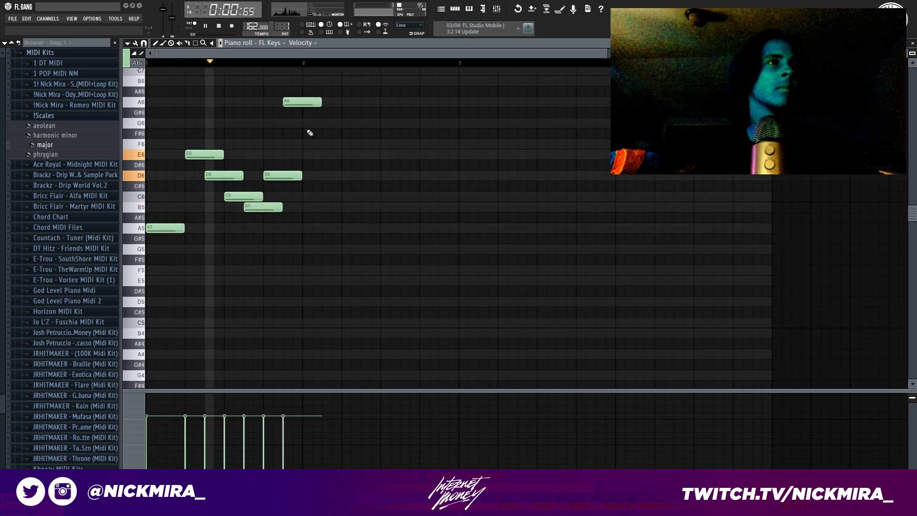
right_click(307, 101)
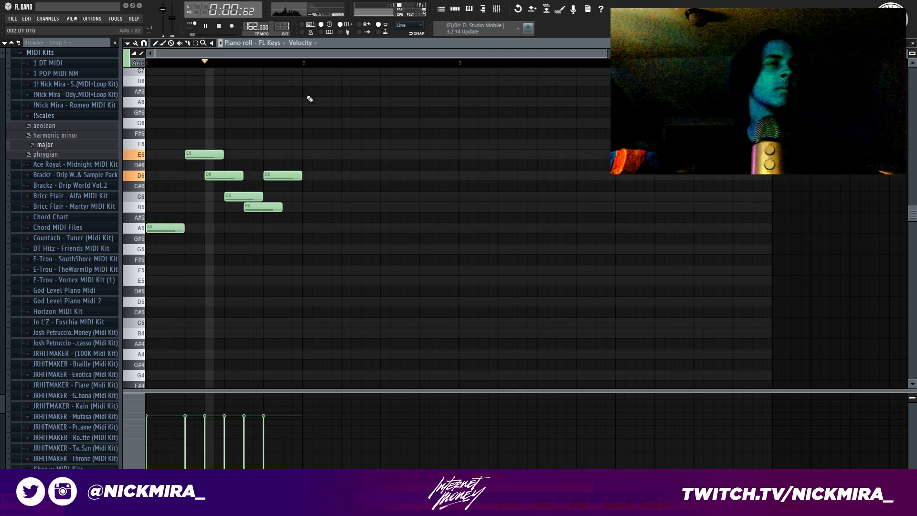
key("space")
right_click(300, 175)
left_click(268, 227)
key("space")
Select the descending E6, D6, C6 and B5 notes and shorten them to half a beat each.
left_click_drag(292, 131, 209, 216)
key("space")
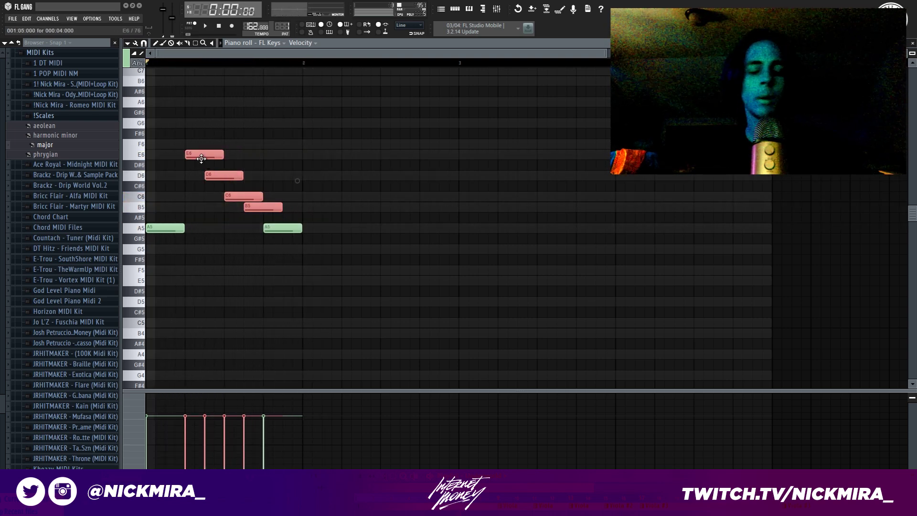
left_click_drag(222, 155, 204, 156)
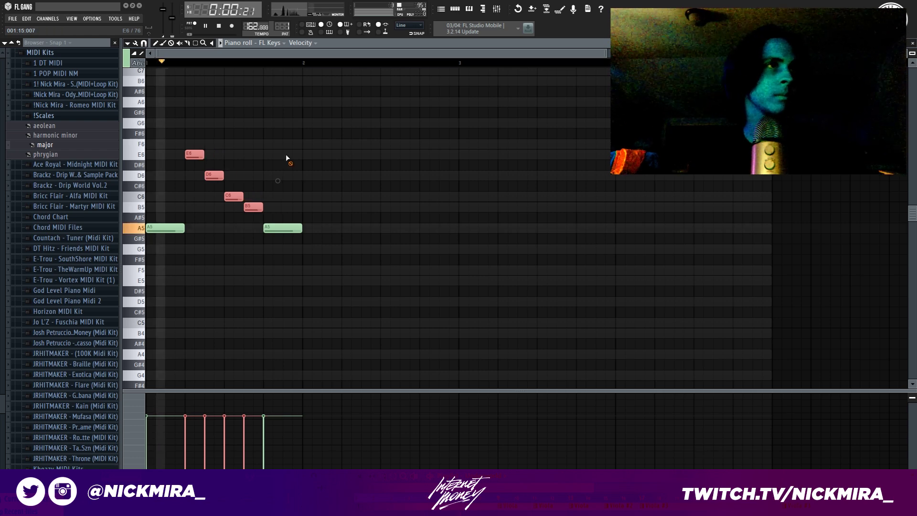
Deselect the shortened notes and play back the bar 1 melody.
left_click(286, 157, "ctrl")
key("space")
key("space")
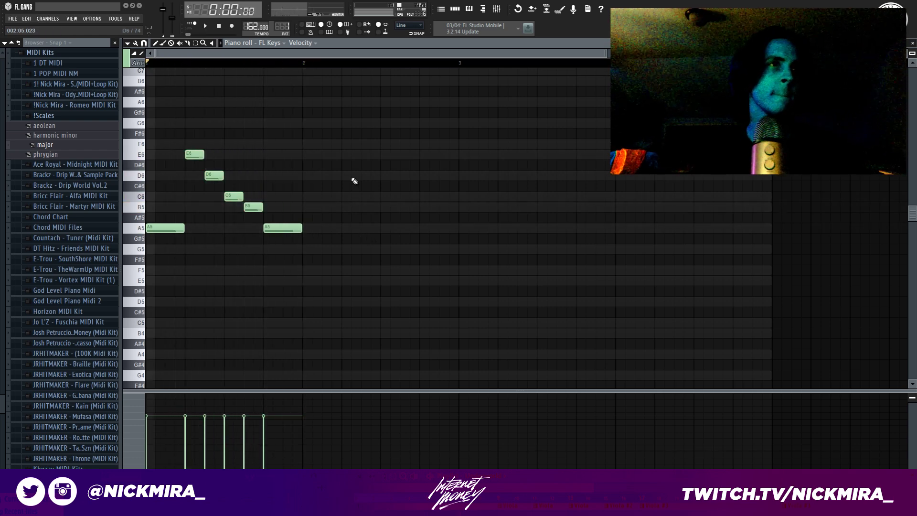
scroll(258, 174, "up", 3)
key("space")
scroll(296, 205, "down", 6)
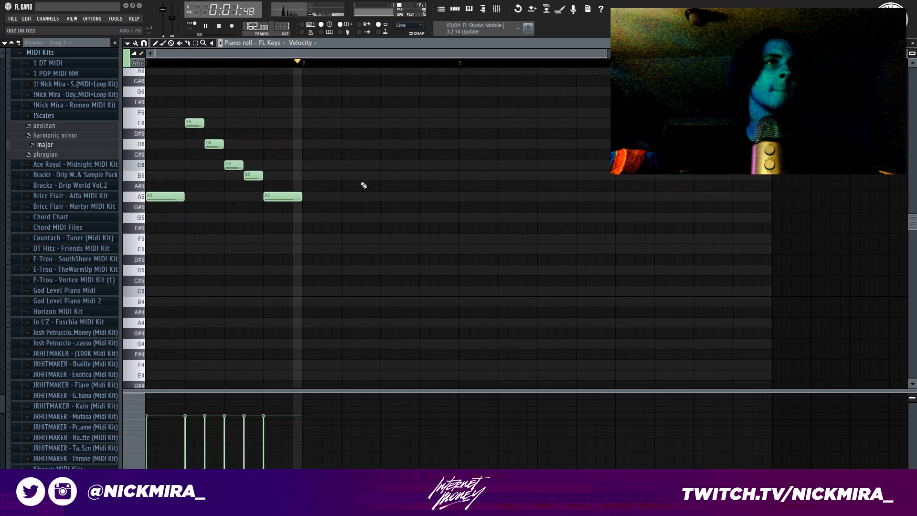
key("space")
Add one-beat notes C6, B5 and G5 on beats two, three and four of bar 2.
left_click(349, 166)
key("space")
left_click(391, 176)
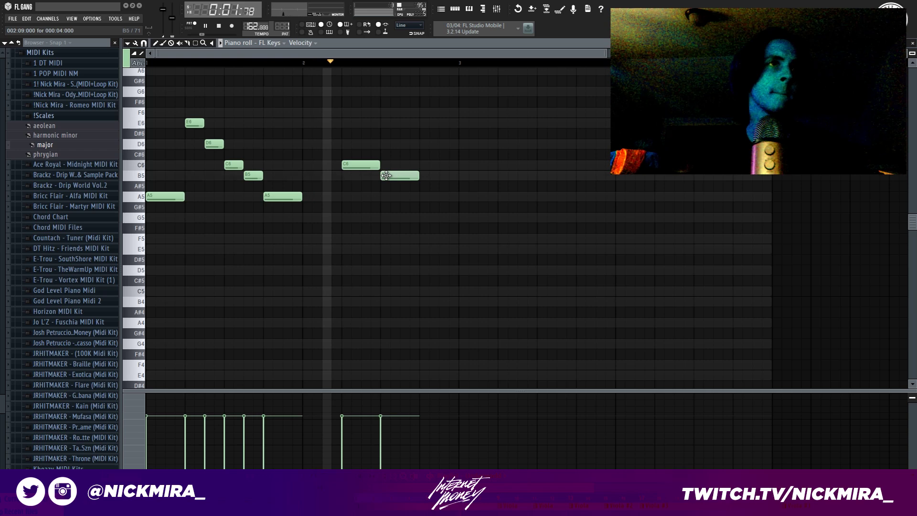
left_click(423, 217)
key("space")
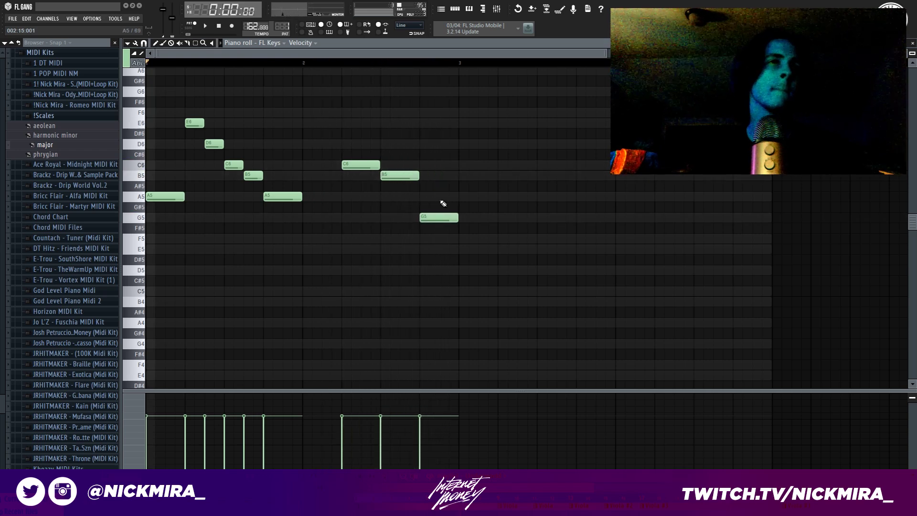
left_click(472, 201)
right_click(487, 198)
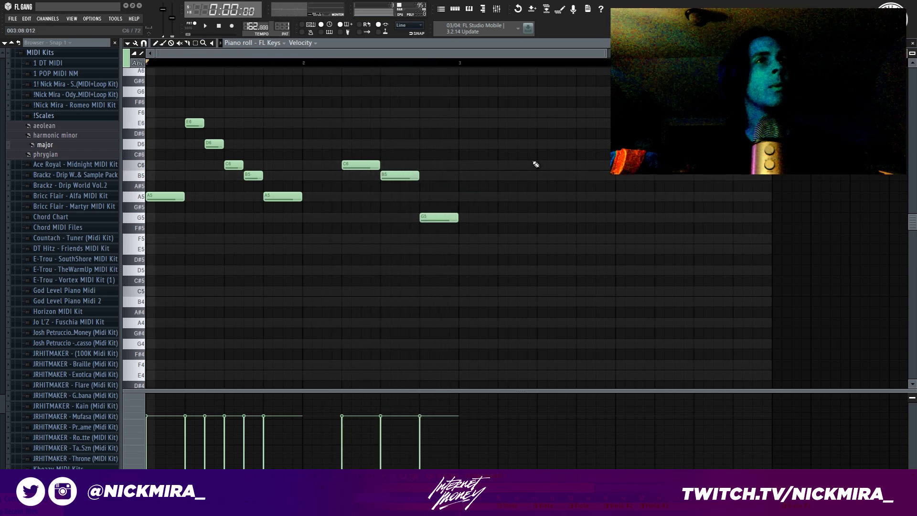
Duplicate the whole two-bar melody into bars 3 and 4 and deselect the notes.
key("ctrl+a")
key("ctrl+b")
key("ctrl+d")
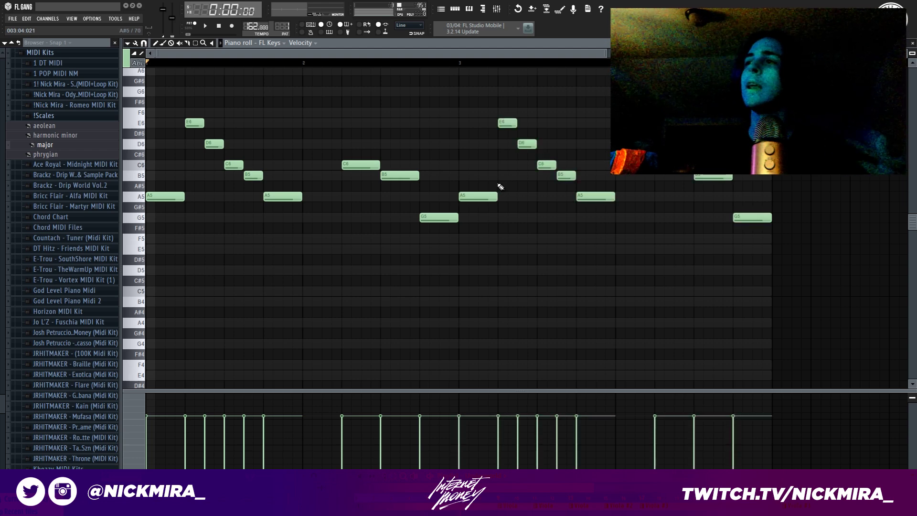
scroll(499, 187, "up", 5)
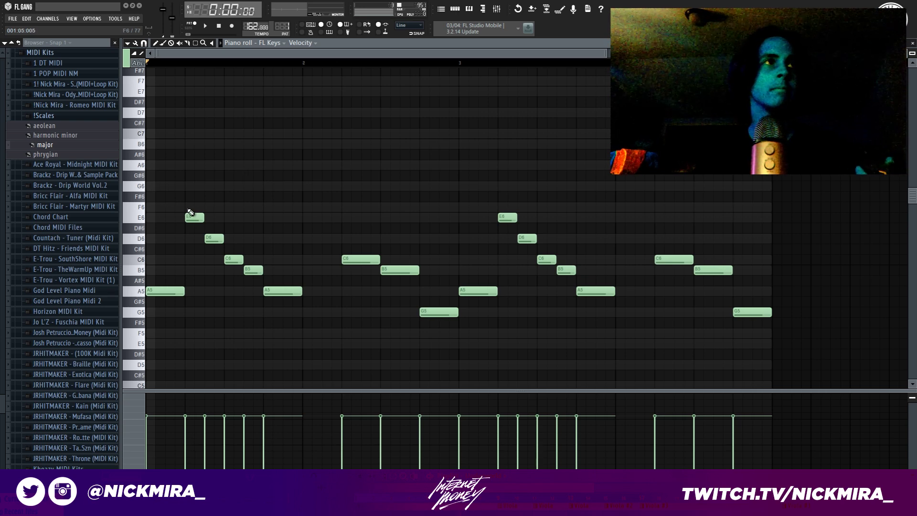
left_click_drag(193, 186, 133, 184)
key("space")
right_click(174, 186)
key("space")
key("space")
key("space")
Add one-beat harmony notes: G6 on beat four of bar 1, then D6 and E6 on beats three and four of bar 2.
left_click(270, 187)
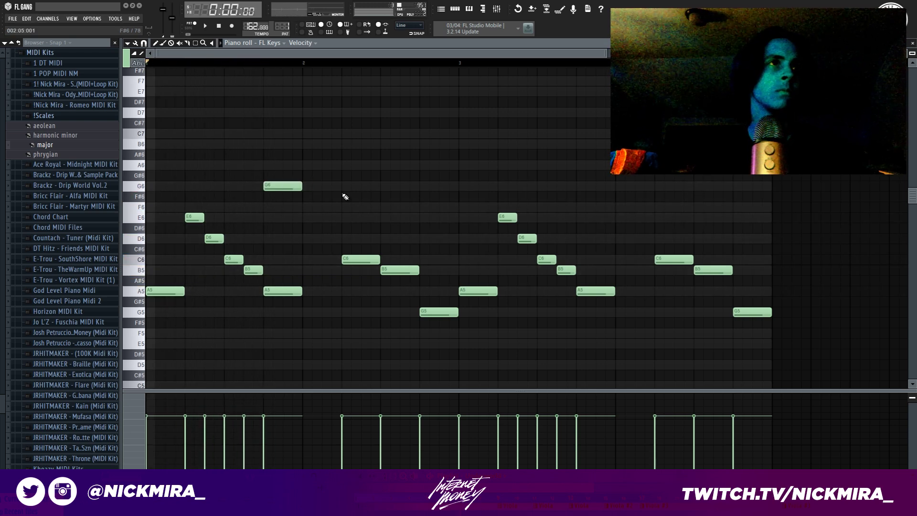
left_click(383, 221)
left_click(390, 239)
right_click(413, 218)
left_click(422, 217)
key("space")
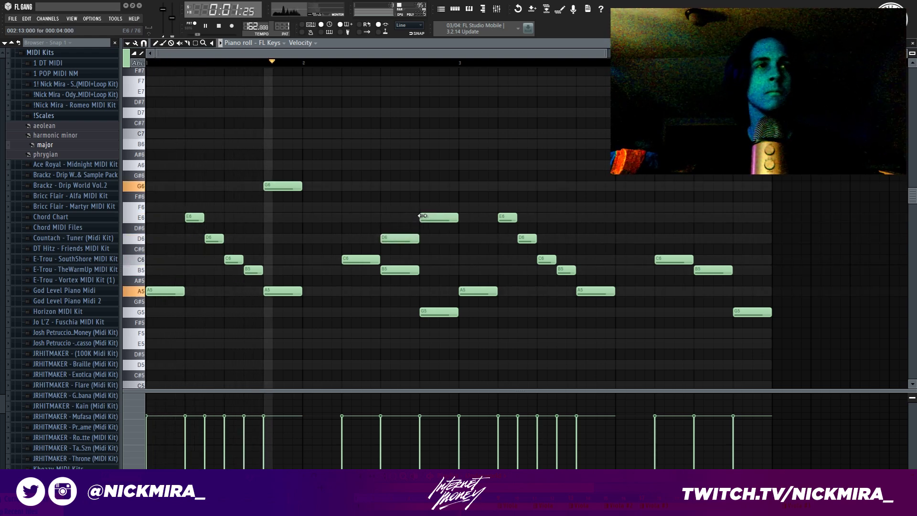
Copy the added harmony notes two bars ahead, putting D6 and E6 on beats three and four of bar 4.
scroll(465, 71, "down", 2)
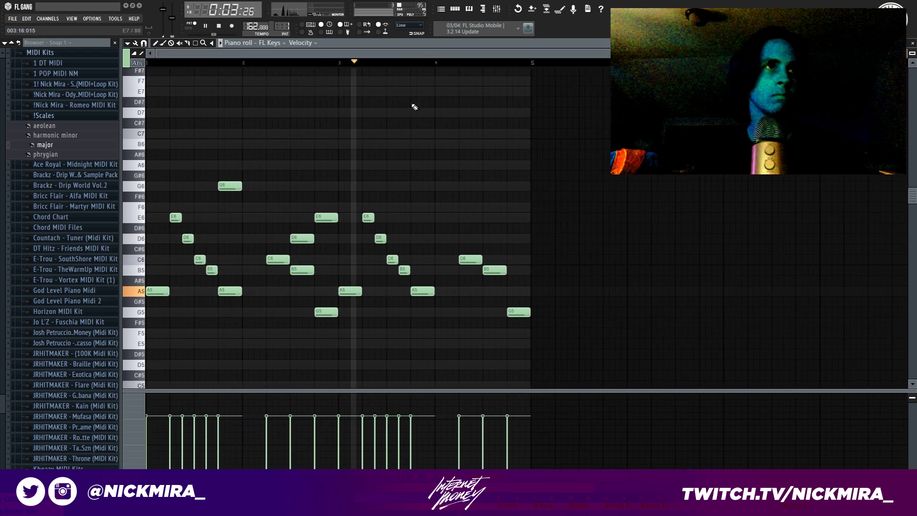
left_click_drag(231, 173, 515, 218)
key("space")
left_click(537, 170)
Add one-beat A minor chords of A4, C5 and E5 on beats one and four of bar 1 and play them.
scroll(566, 138, "down", 4)
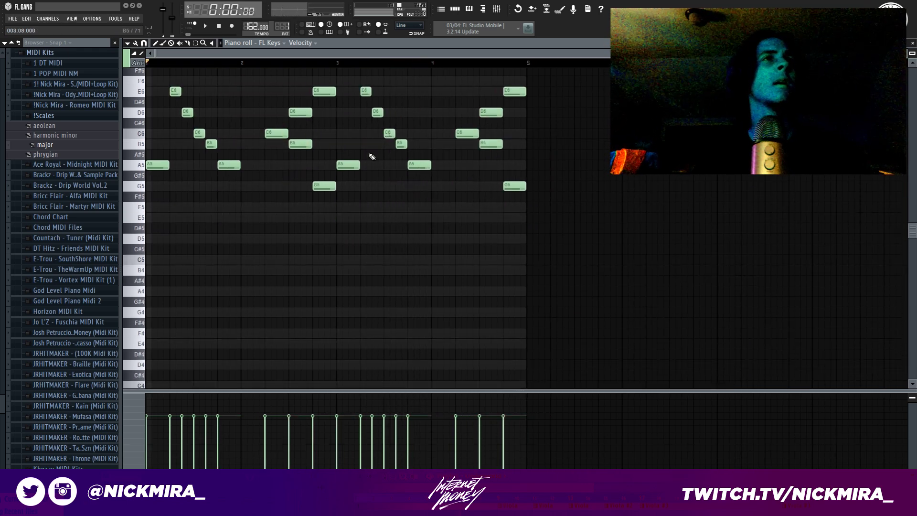
left_click(167, 289)
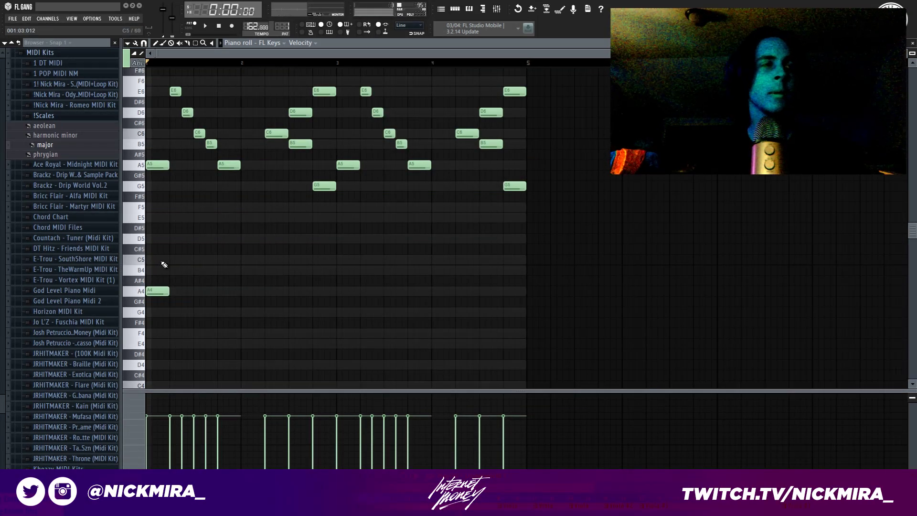
left_click(162, 262)
left_click(163, 219)
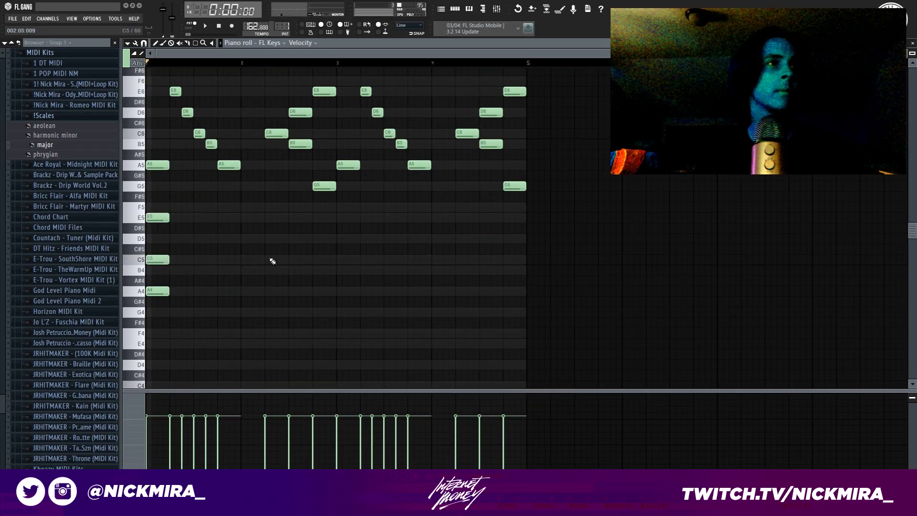
left_click(223, 291)
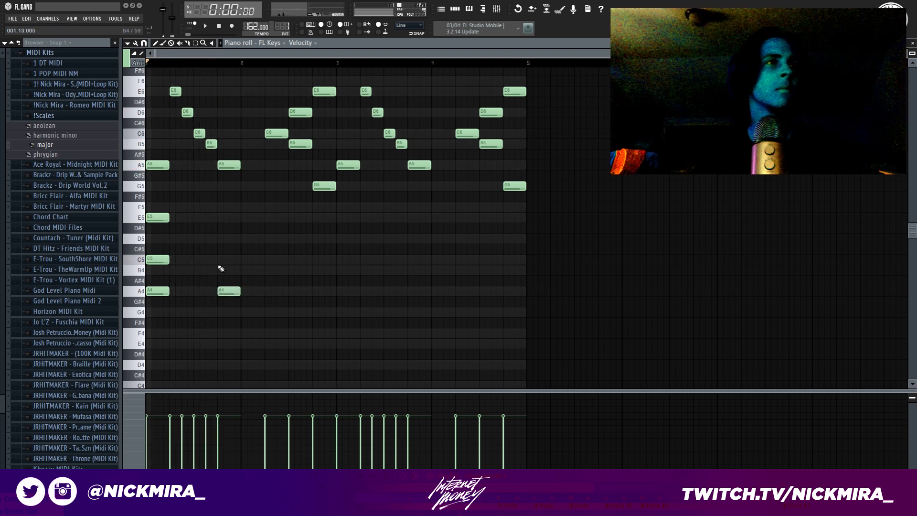
left_click(223, 218)
key("space")
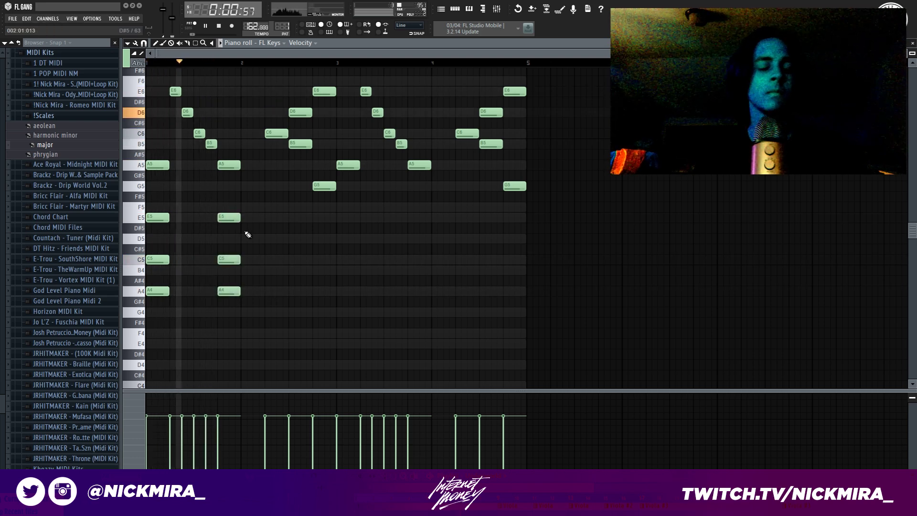
key("space")
Add one-beat A4, C5 and E5 chords on beats one and four of bar 3 while auditioning the pattern.
left_click(338, 258)
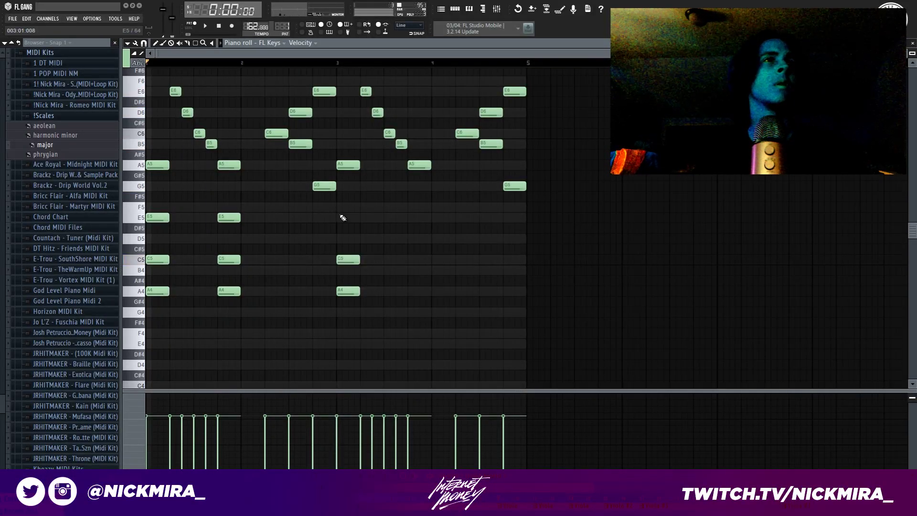
left_click(413, 217)
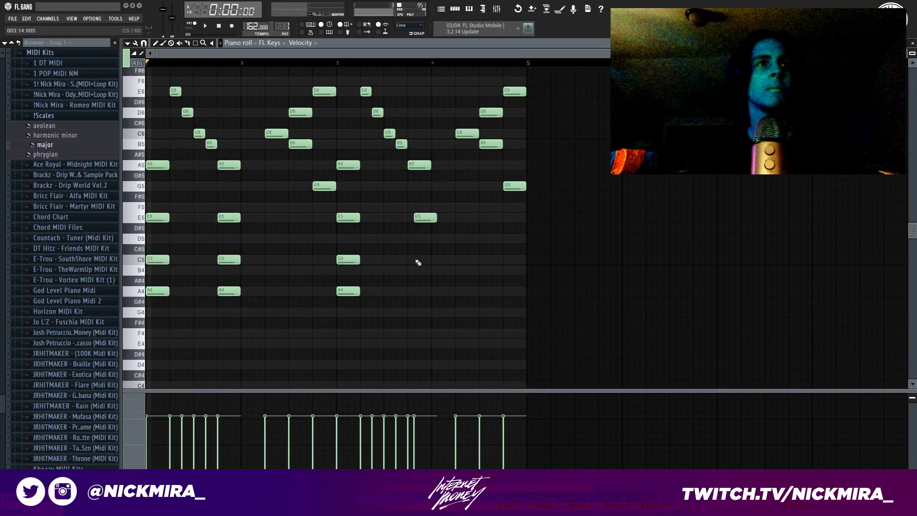
left_click(411, 290)
key("space")
left_click(414, 217)
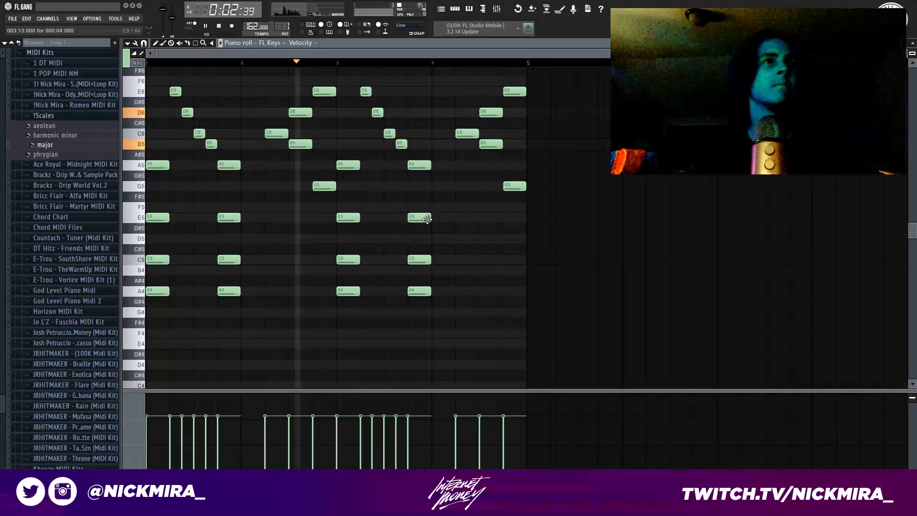
Replace the chord on beat four of bar 3 with G4, B4 and D5 and play the pattern.
key("space")
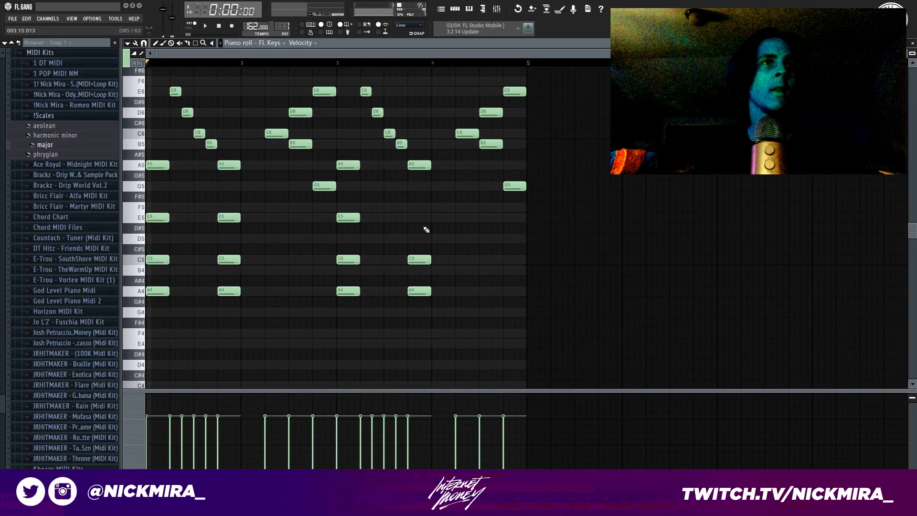
left_click(412, 313)
key("space")
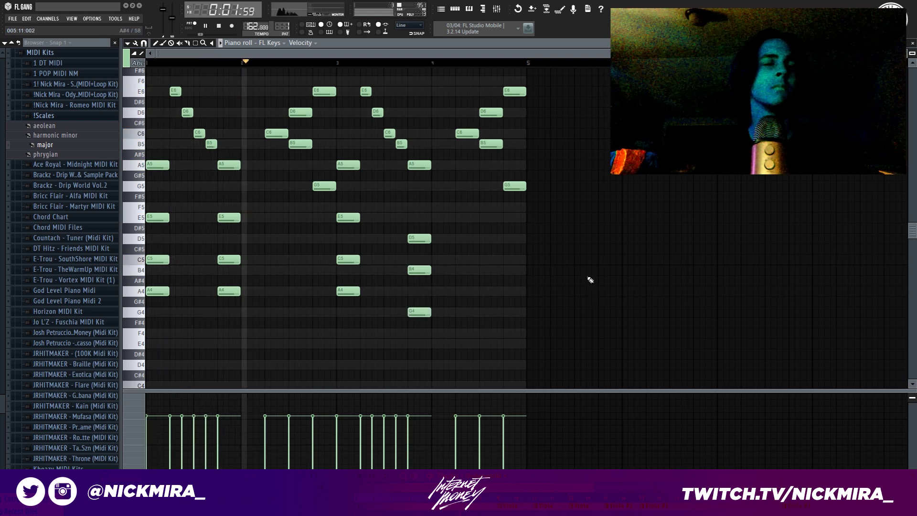
Duplicate the four-bar melody and chords into bars 5 to 8 and listen to the playback.
key("ctrl+b")
key("ctrl+d")
scroll(549, 79, "down", 6)
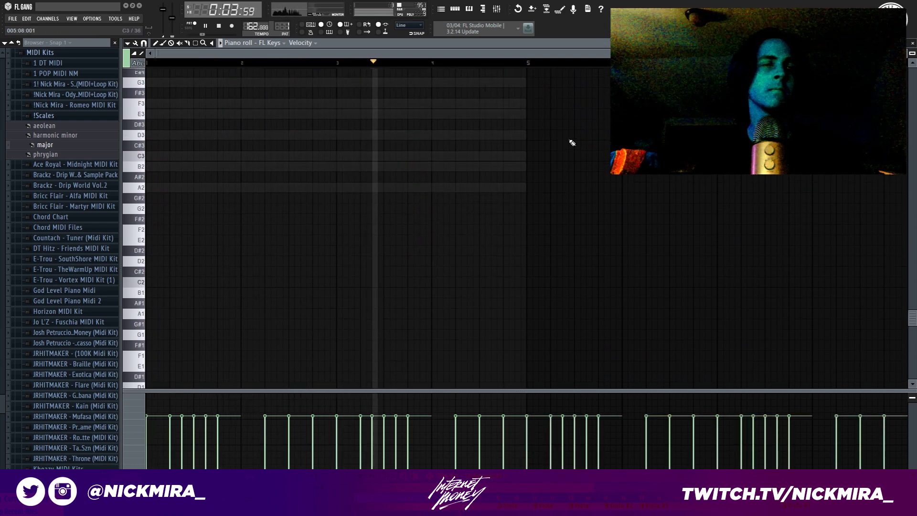
scroll(572, 143, "up", 10)
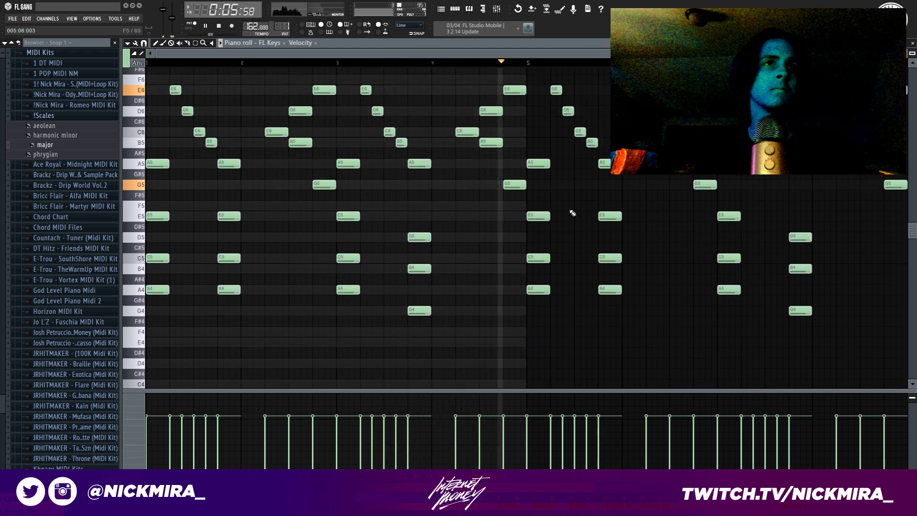
key("space")
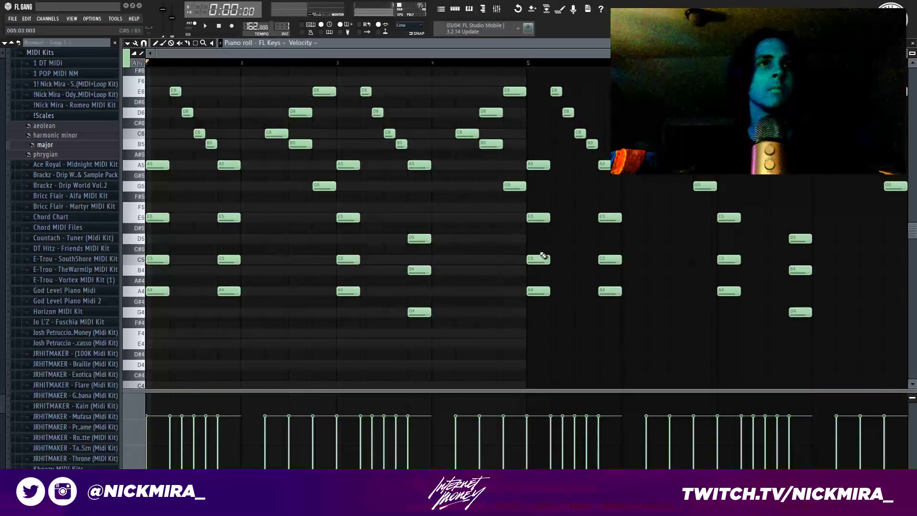
Delete the A minor chords in bar 5 and place F4, A4 and C5 on its first beat.
right_click(538, 217)
right_click(538, 260)
right_click(538, 290)
left_click_drag(451, 235, 402, 363)
left_click_drag(420, 311, 539, 336)
left_click(540, 313)
left_click_drag(539, 269, 538, 291)
left_click_drag(538, 239, 539, 260)
key("space")
Add the F4, A4 and C5 chord on beat four of bar 5 as well.
scroll(577, 71, "down", 4)
scroll(516, 122, "down", 2)
scroll(454, 184, "up", 3)
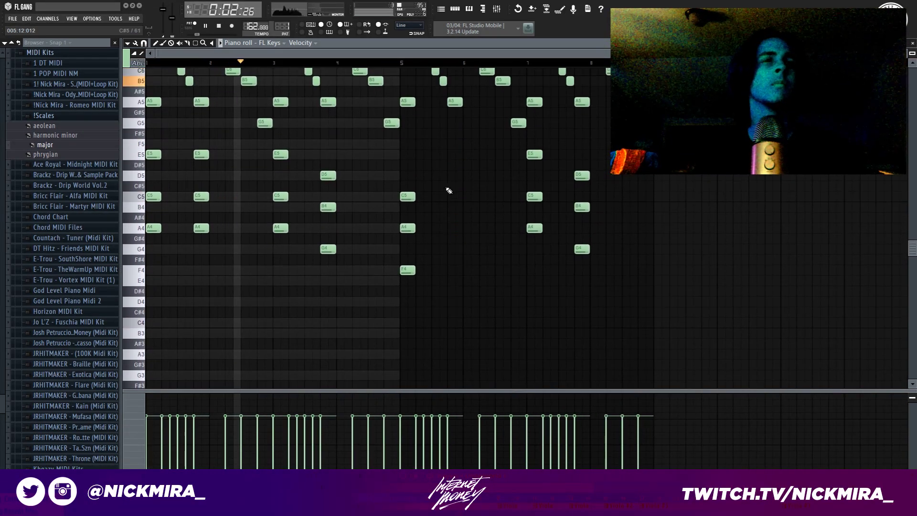
mouse_move(446, 188)
left_mouse_down()
mouse_move(413, 270)
mouse_move(458, 270)
left_mouse_up()
key("ctrl+d")
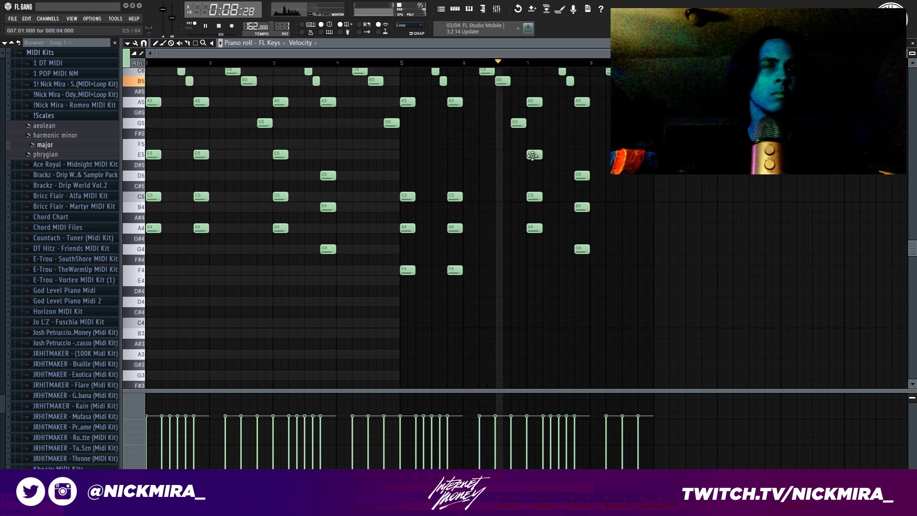
Replace the A minor chord at the start of bar 7 with a copy of the F4, A4 and C5 chord.
left_click_drag(526, 150, 539, 245, "ctrl")
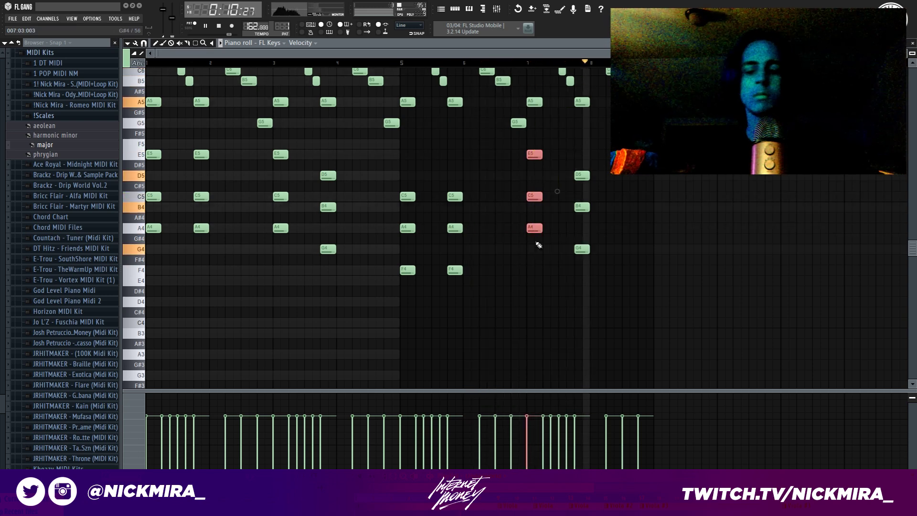
key("Delete")
left_click_drag(473, 181, 452, 315, "ctrl")
left_click_drag(455, 269, 534, 267, "shift")
left_click(641, 249, "ctrl")
Select all the lower chord notes across the eight bars and lengthen each to three beats.
scroll(622, 254, "up", 4)
scroll(622, 254, "down", 3)
key("space")
left_click_drag(145, 191, 156, 352)
left_click_drag(334, 209, 367, 213)
left_click(370, 218)
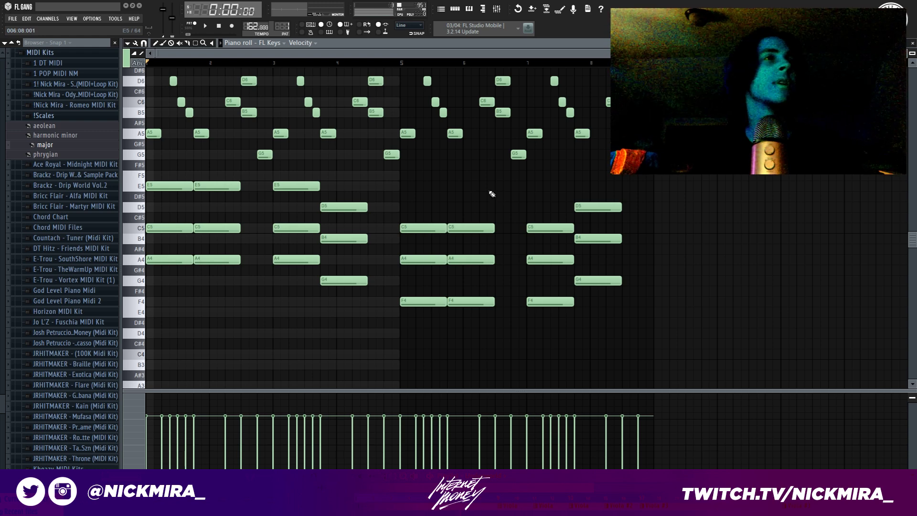
left_click_drag(182, 187, 865, 322)
left_click(571, 193, "ctrl")
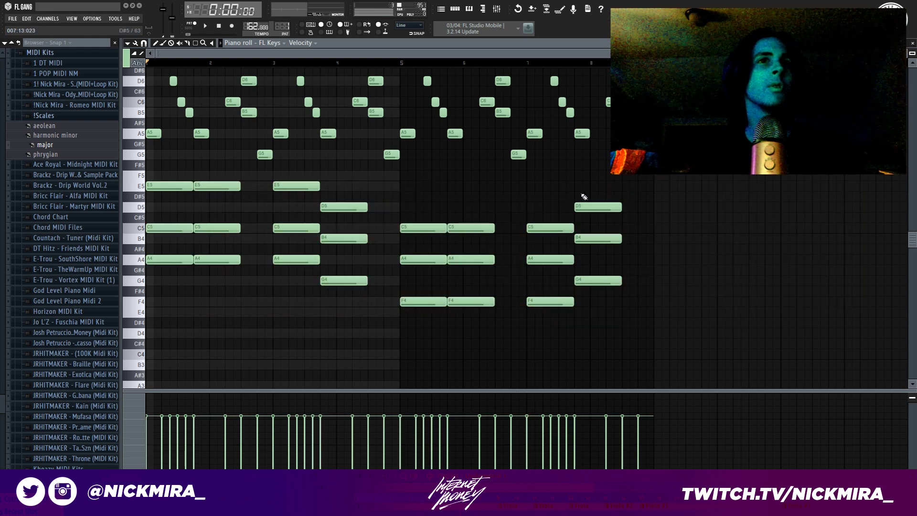
Play back the melody with the lengthened chords and review the notes in the piano roll.
key("space")
scroll(536, 213, "down", 3)
scroll(546, 242, "up", 3)
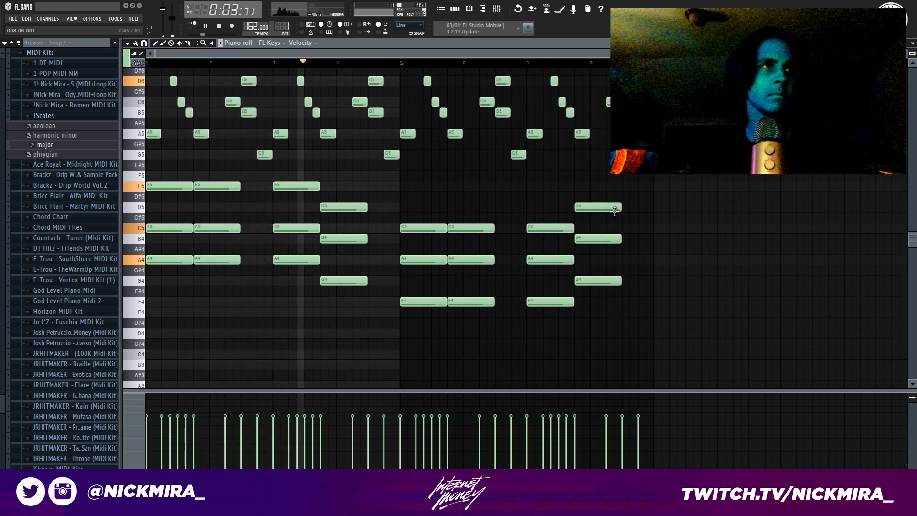
scroll(581, 206, "up", 6)
scroll(581, 205, "down", 3)
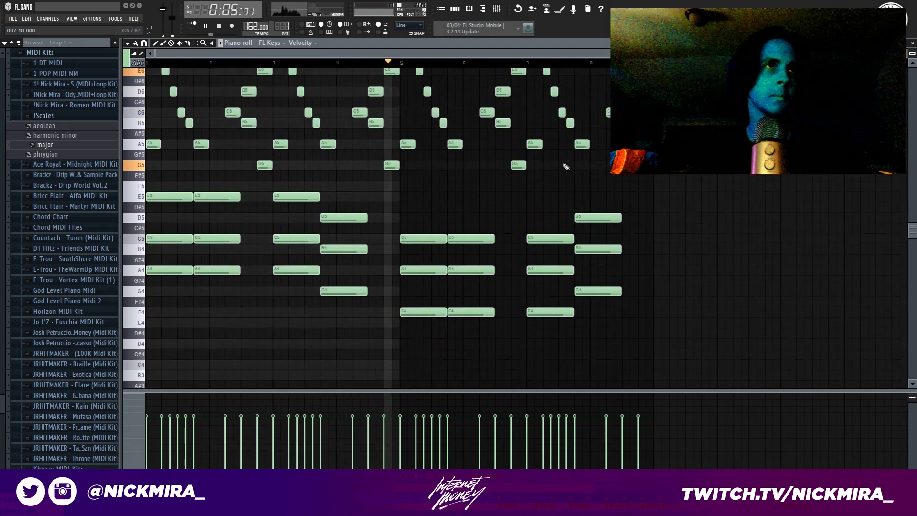
scroll(272, 136, "up", 4)
Stop playback and move the FL Keys notes to the Omnisphere #2 channel by cutting and pasting.
key("F7")
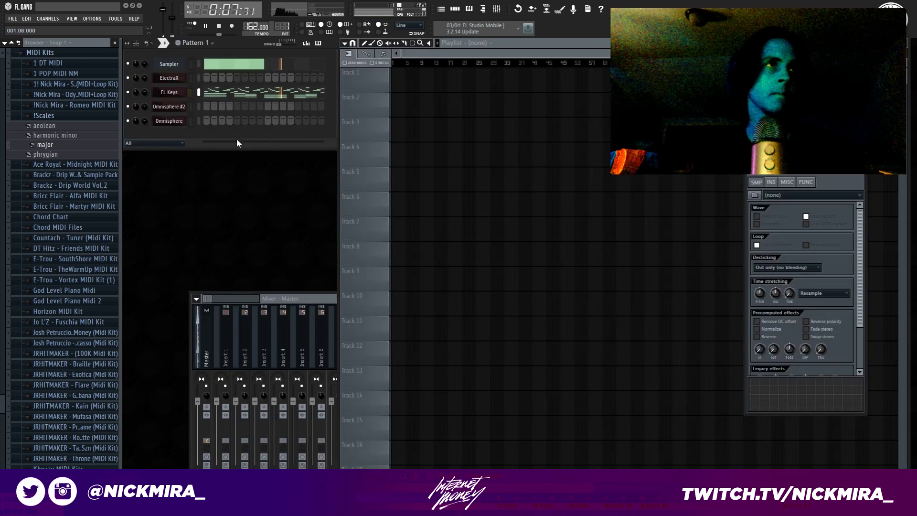
key("space")
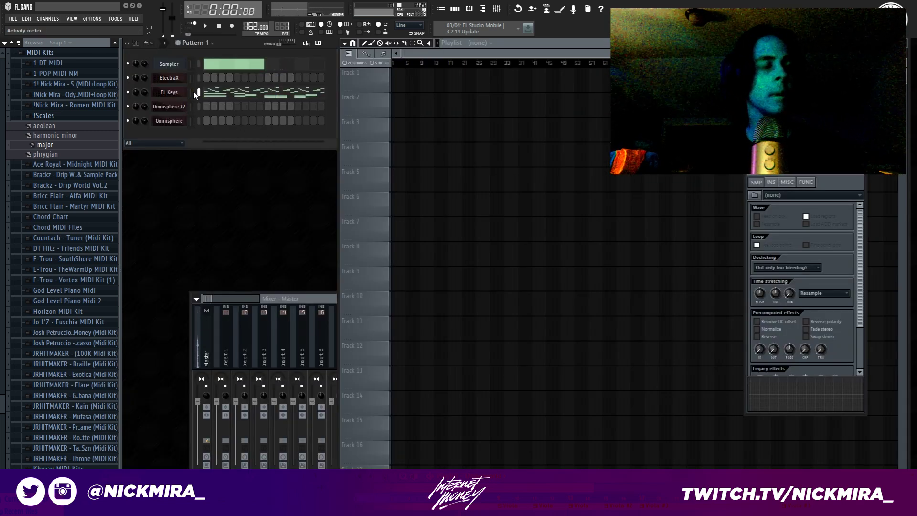
key("ctrl+x")
left_click(200, 106)
key("ctrl+v")
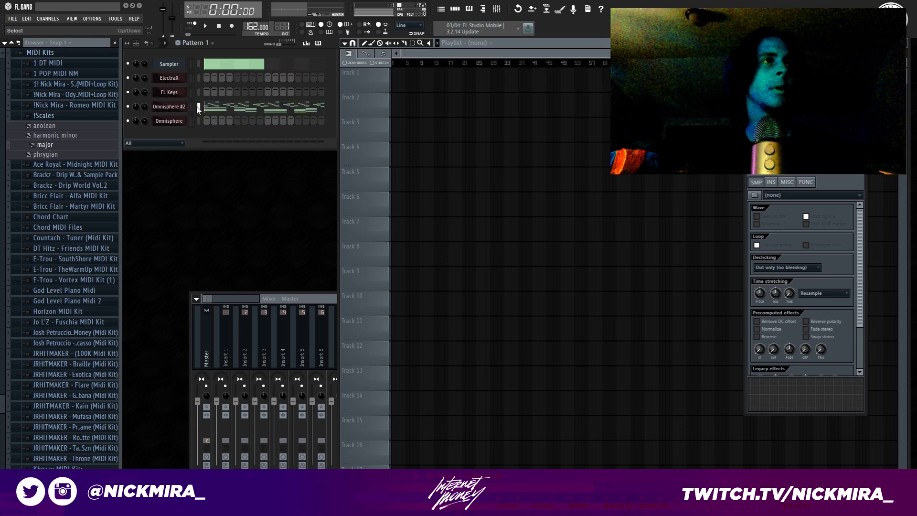
Open the Omnisphere #2 instrument, set its patch browser directory to All and browse the categories.
left_click(168, 106)
left_click(286, 209)
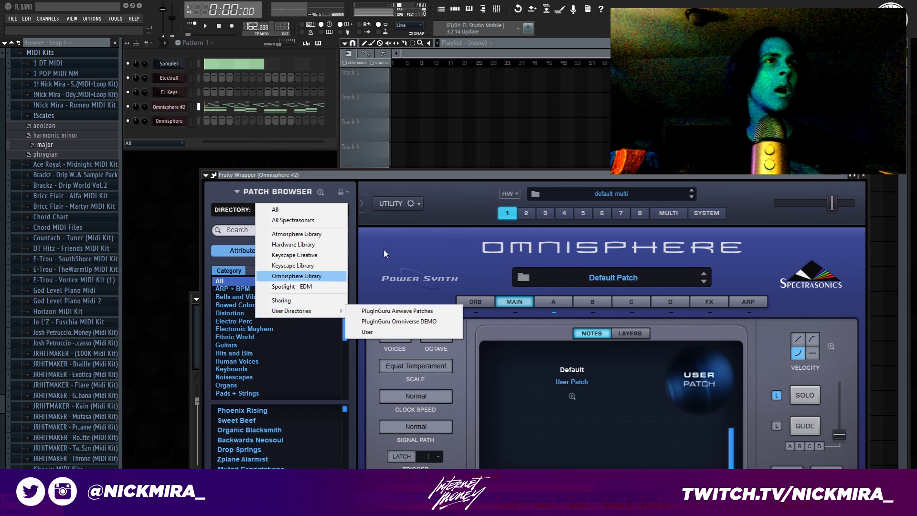
left_click(292, 220)
scroll(272, 337, "down", 8)
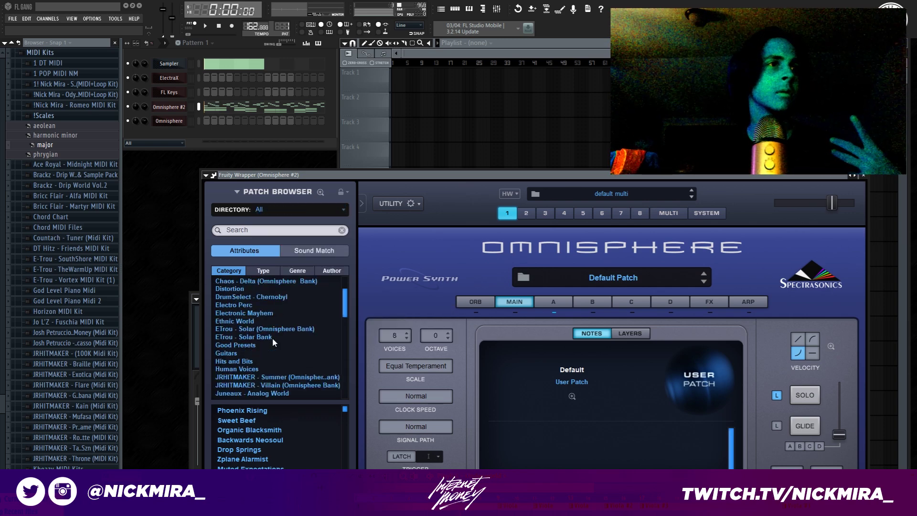
Browse the patches in the Nick Mira Luna and Napalm Omnisphere banks for a suitable key sound.
scroll(301, 332, "down", 2)
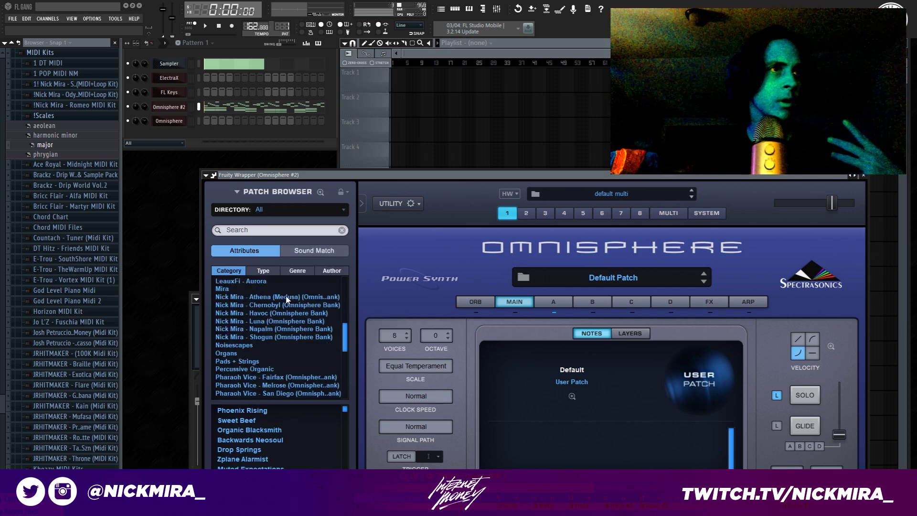
left_click(287, 299)
left_click(281, 320)
scroll(248, 446, "down", 2)
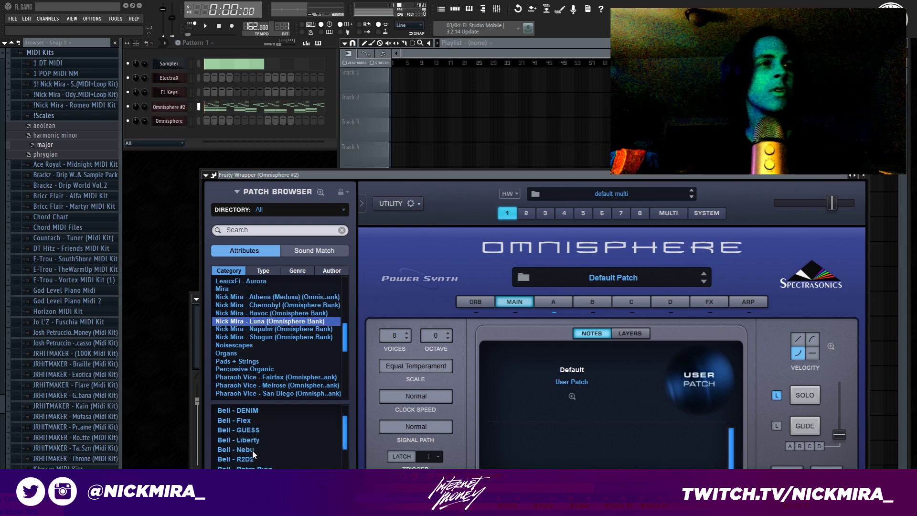
scroll(252, 453, "down", 3)
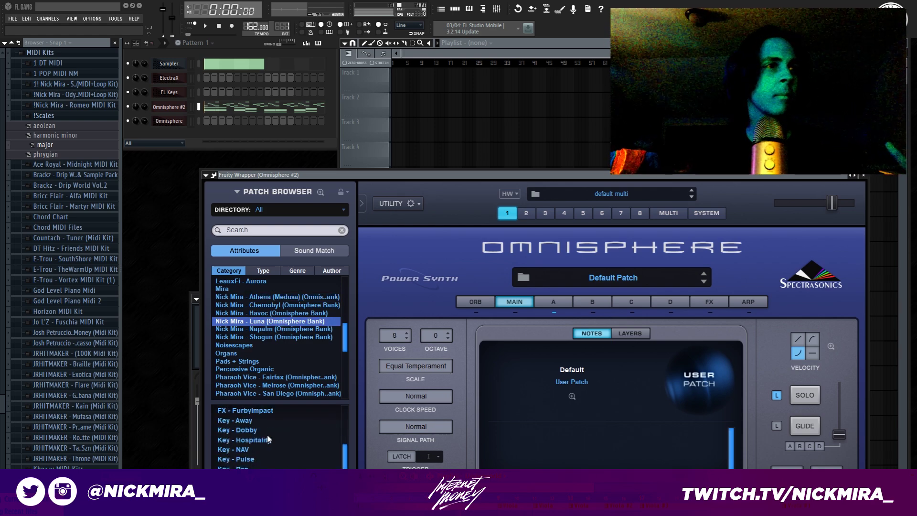
left_click(295, 329)
scroll(296, 394, "down", 2)
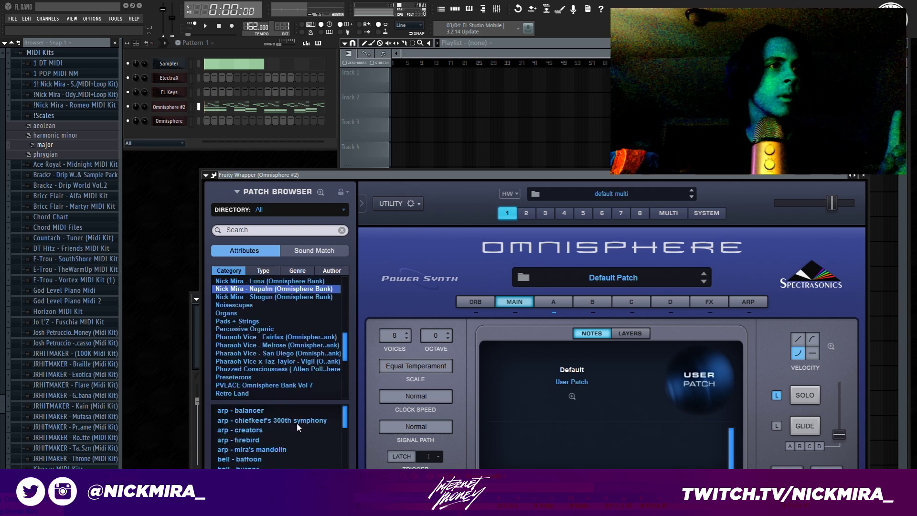
scroll(297, 422, "down", 2)
scroll(297, 421, "down", 2)
scroll(297, 420, "down", 3)
scroll(271, 434, "down", 1)
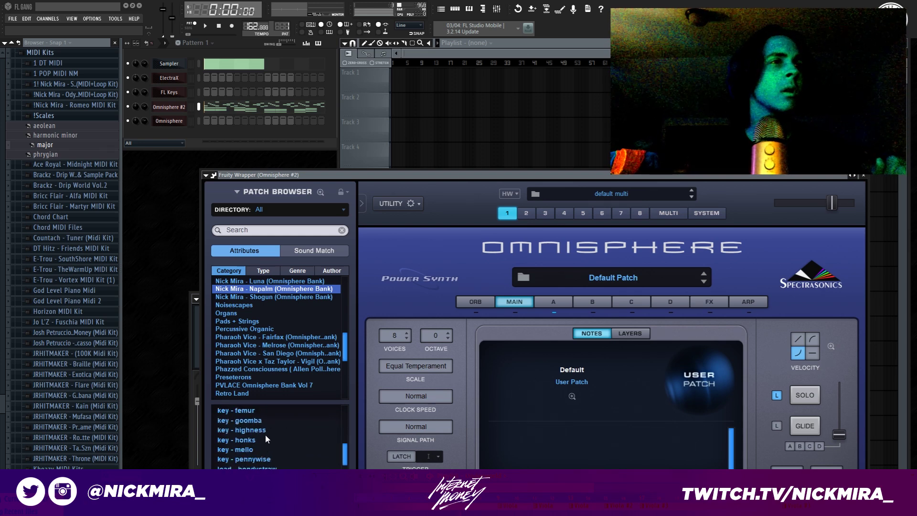
Play the pattern while auditioning the Shogun bank's key - paste, golf, cab and shawty patches, and load key - merk.
left_click(251, 298)
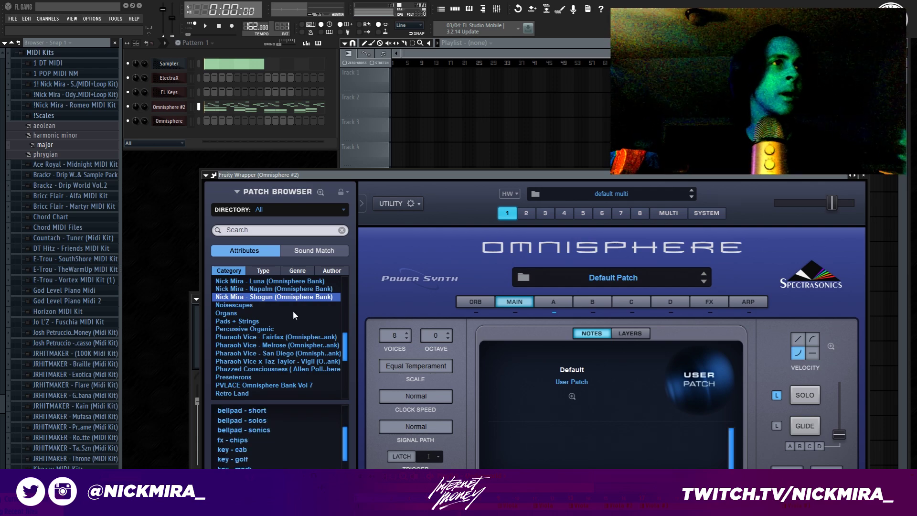
key("space")
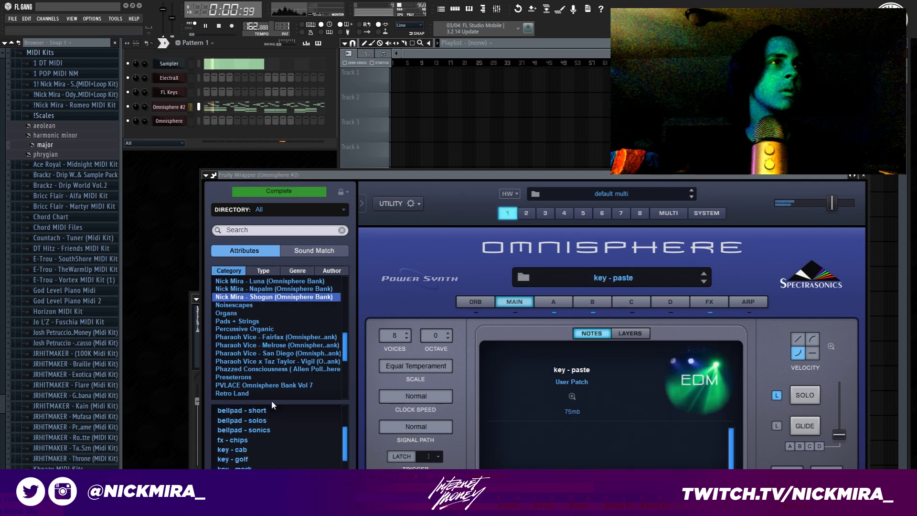
left_click(249, 459)
left_click(260, 451)
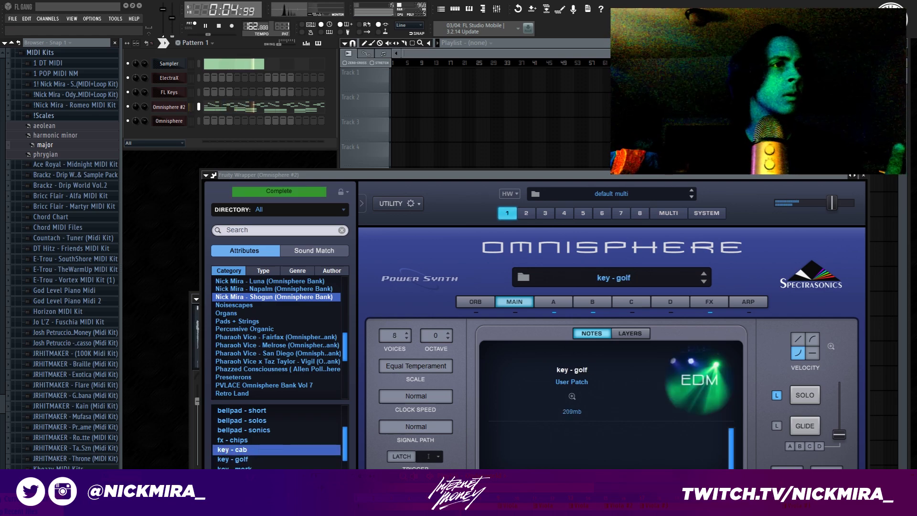
scroll(261, 461, "down", 2)
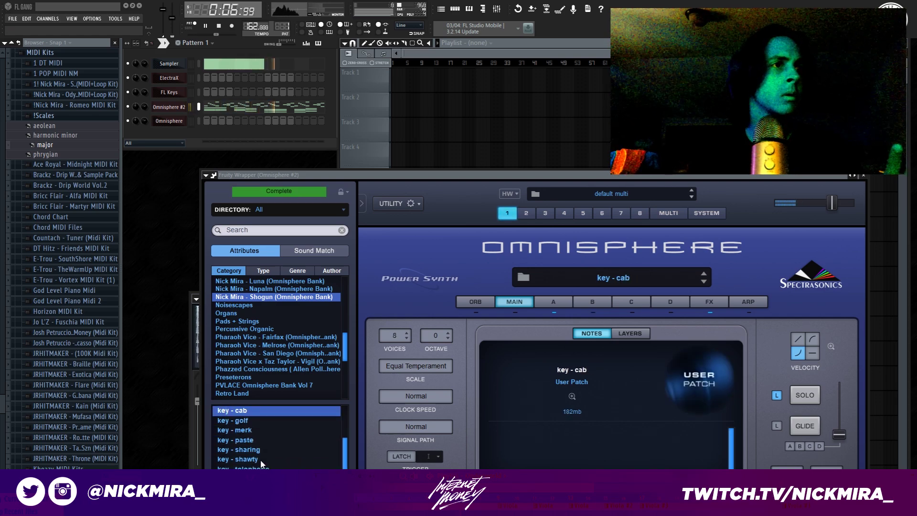
left_click(260, 459)
left_click(253, 423)
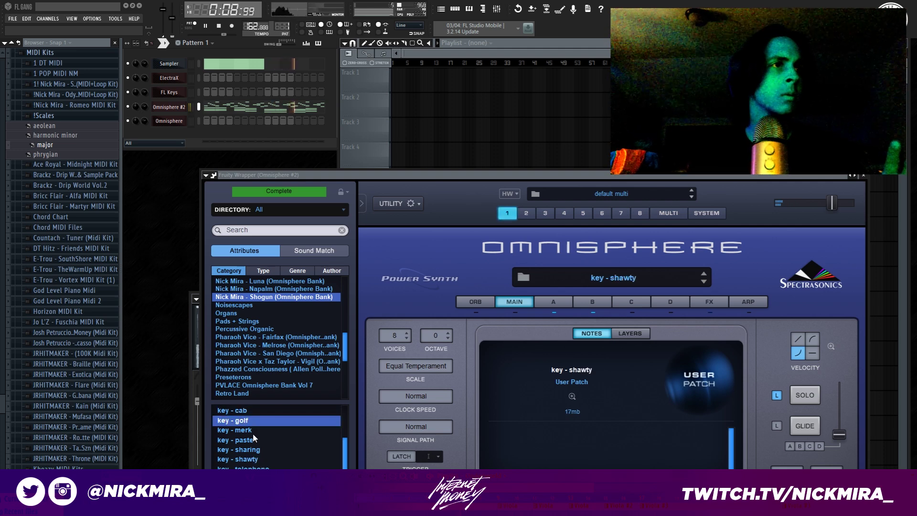
left_click(256, 430)
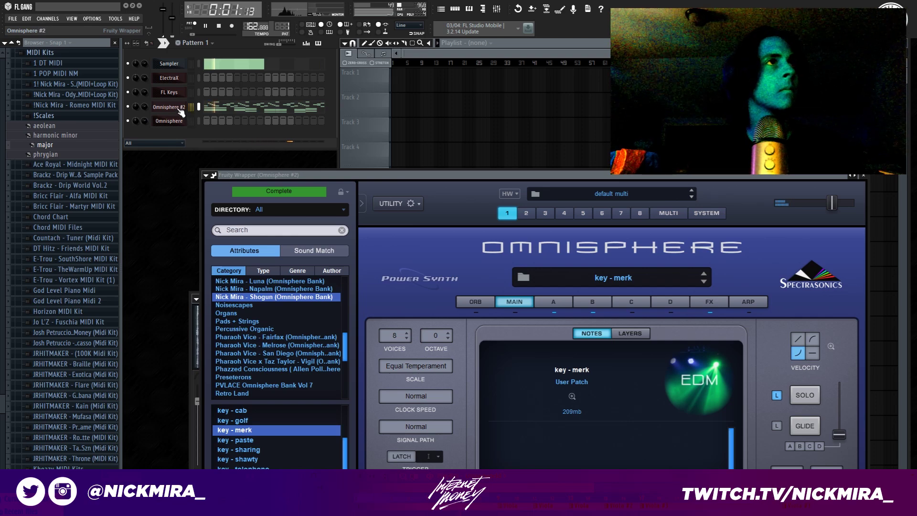
Stop playback and close the Omnisphere #2 instrument window.
key("space")
right_click(504, 93)
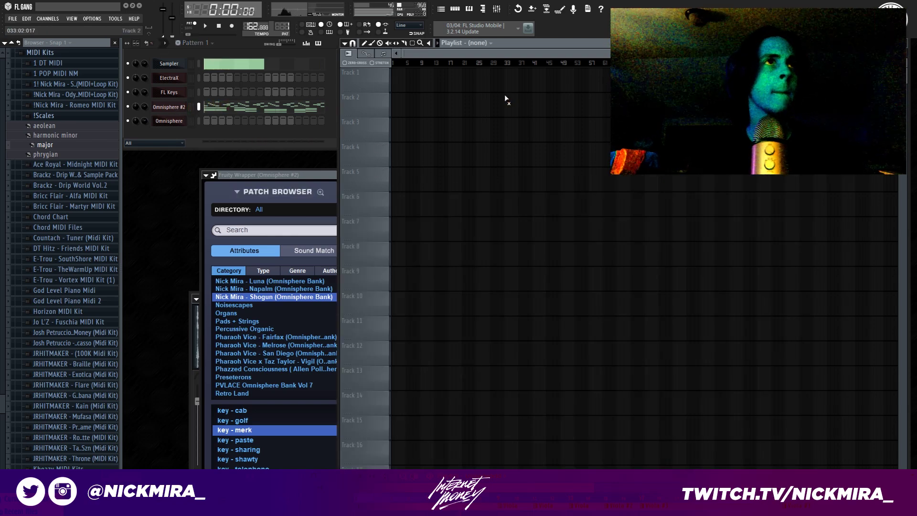
left_click(253, 177)
key("Escape")
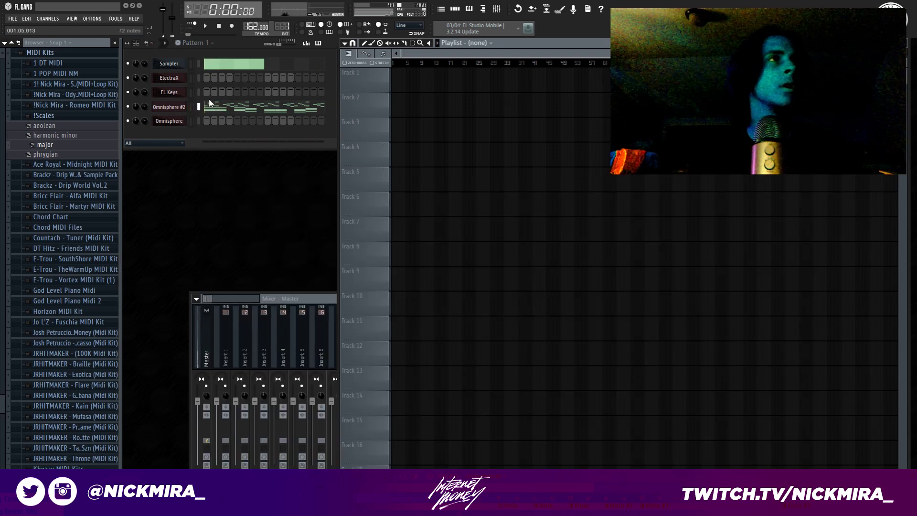
Select the ElectraX, FL Keys, Omnisphere #2 and Omnisphere channels and link them to mixer tracks starting from Insert 1.
left_click_drag(196, 82, 202, 130)
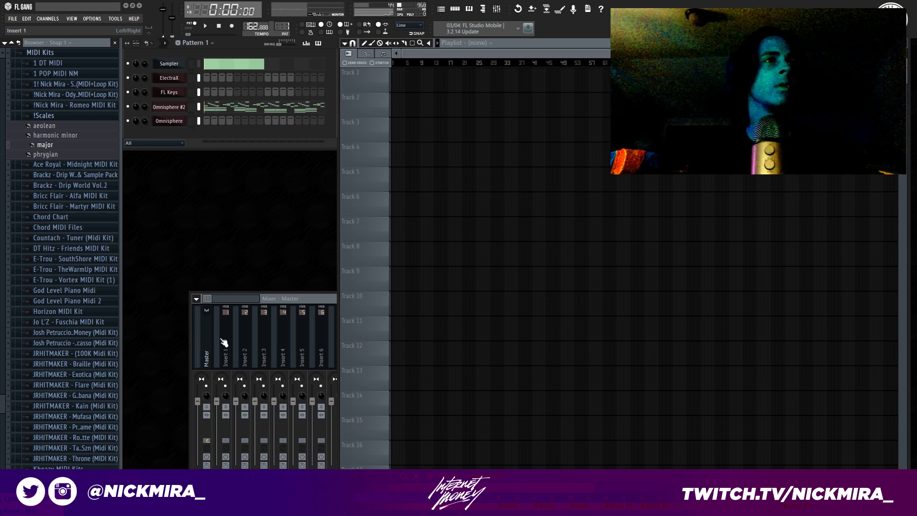
right_click(230, 339)
left_click(334, 340)
left_click(205, 121)
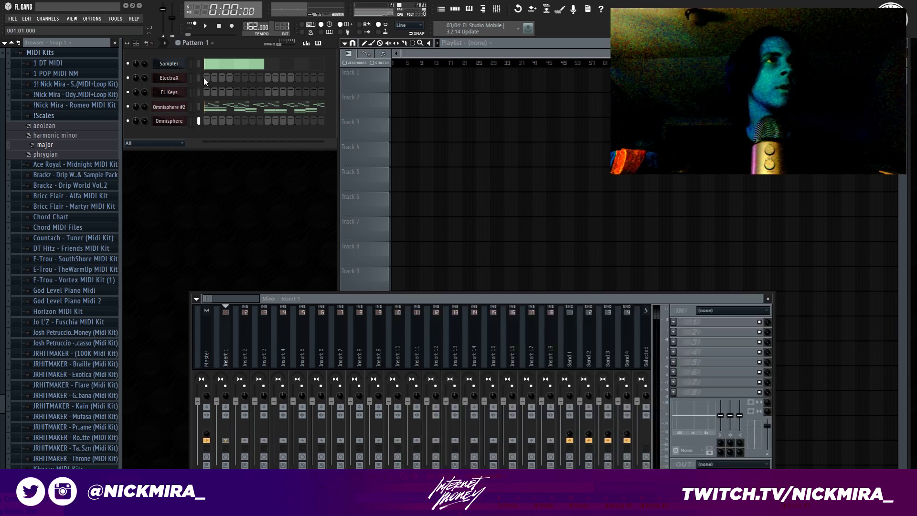
right_click(224, 334)
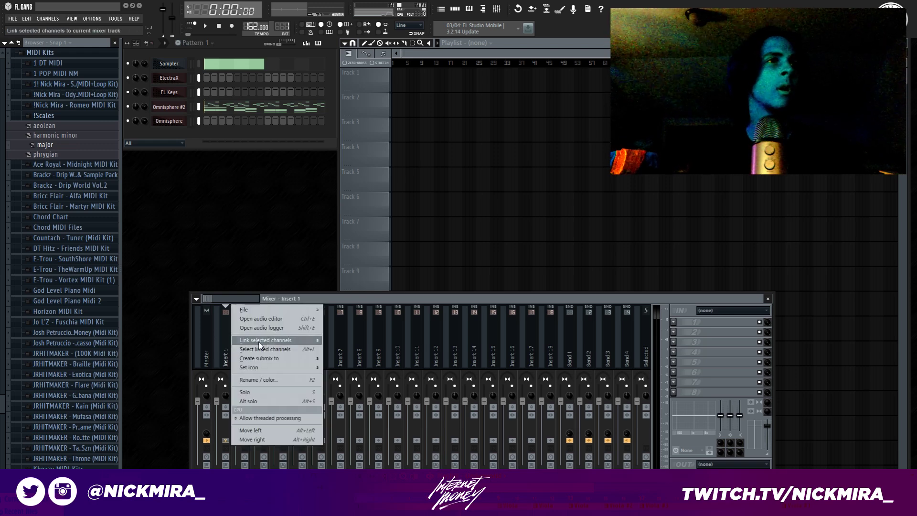
mouse_move(268, 340)
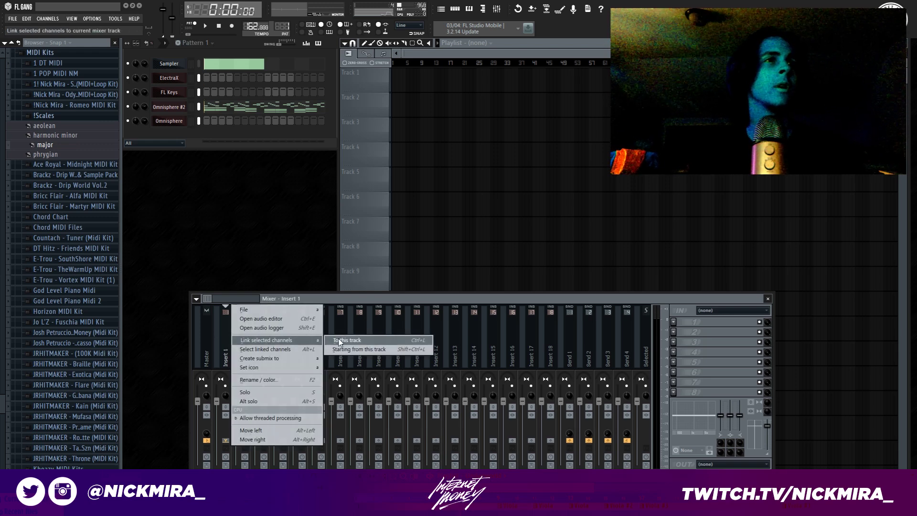
left_click(368, 350)
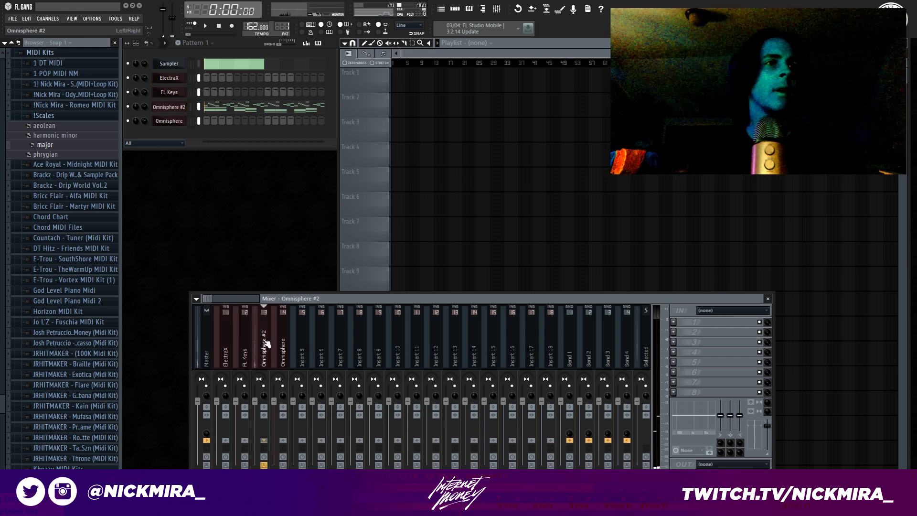
Place a Pattern 1 clip in the playlist at bar 1 of Track 1.
left_click(496, 100)
left_click(515, 112)
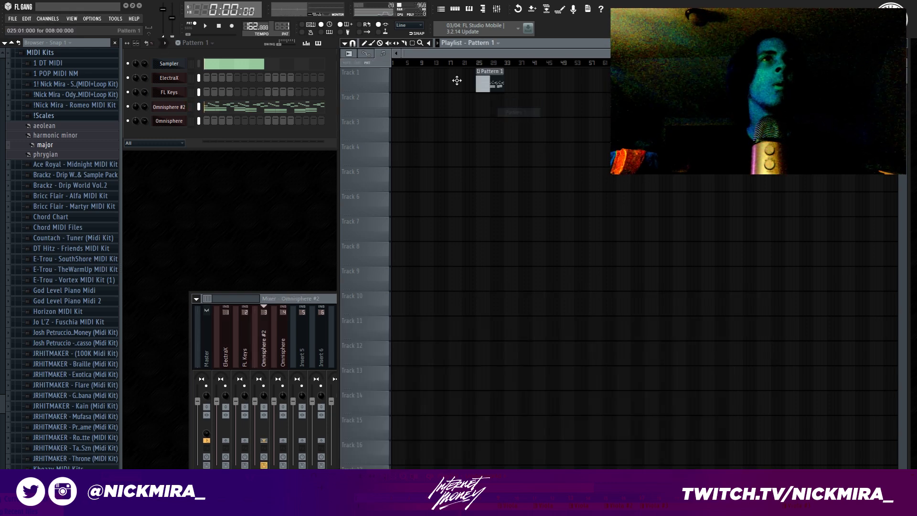
left_click(401, 82)
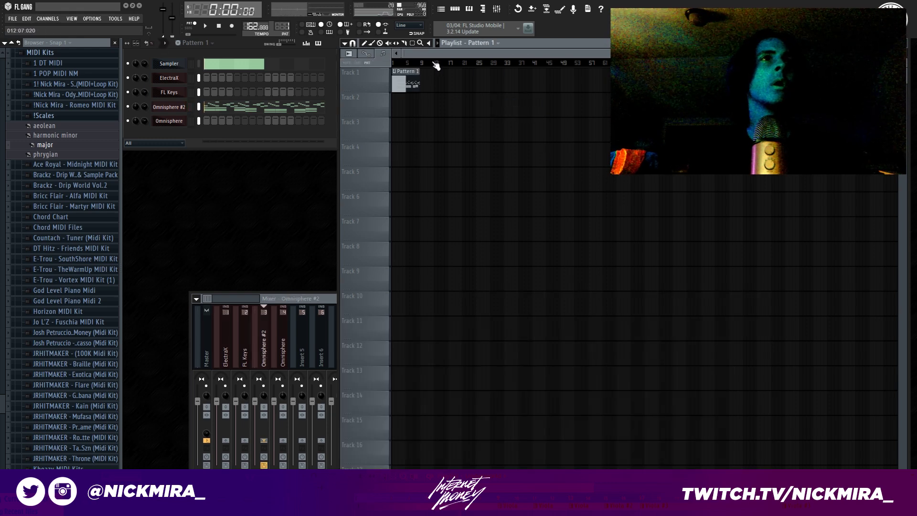
Render the Omnisphere #2 mixer track to an audio clip on Track 2 of the playlist.
left_click(264, 343)
key("alt+r")
key("Return")
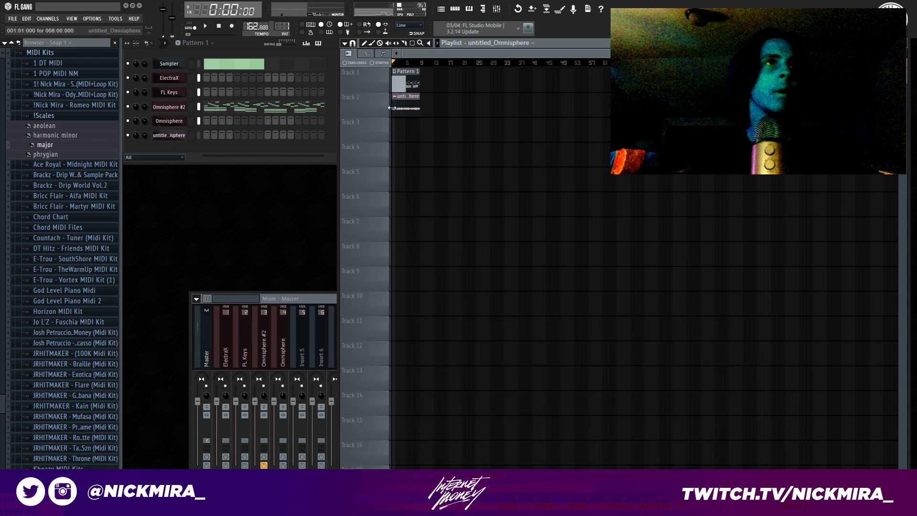
Listen to the rendered Omnisphere #2 audio clip with Track 1 muted, and stop playback.
key("space")
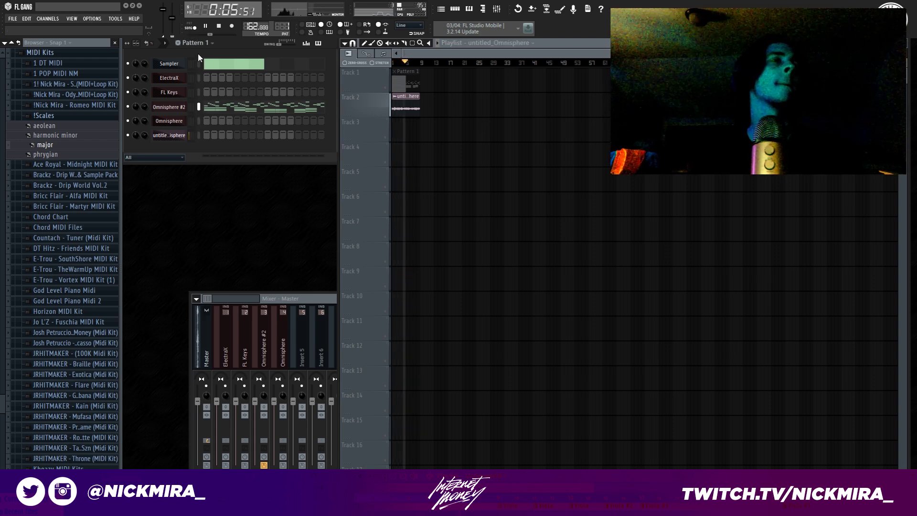
right_click(182, 124)
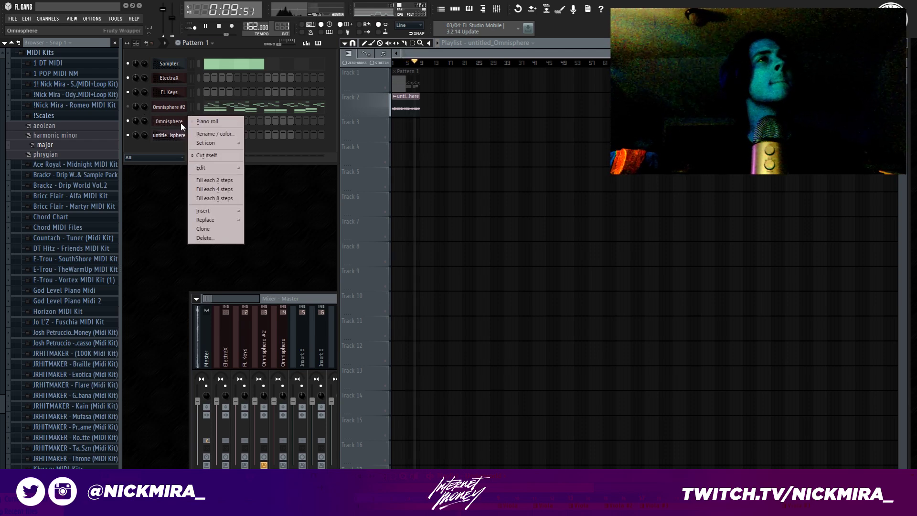
key("space")
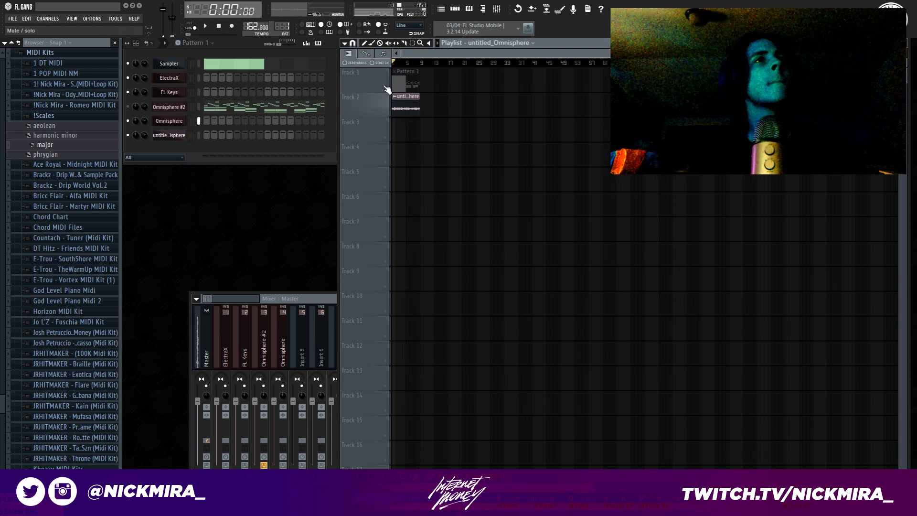
Open the Omnisphere channel's piano roll and place 12-step G5 and E5 notes at the start of bar 1.
right_click(182, 123)
left_click(202, 122)
left_click(166, 153)
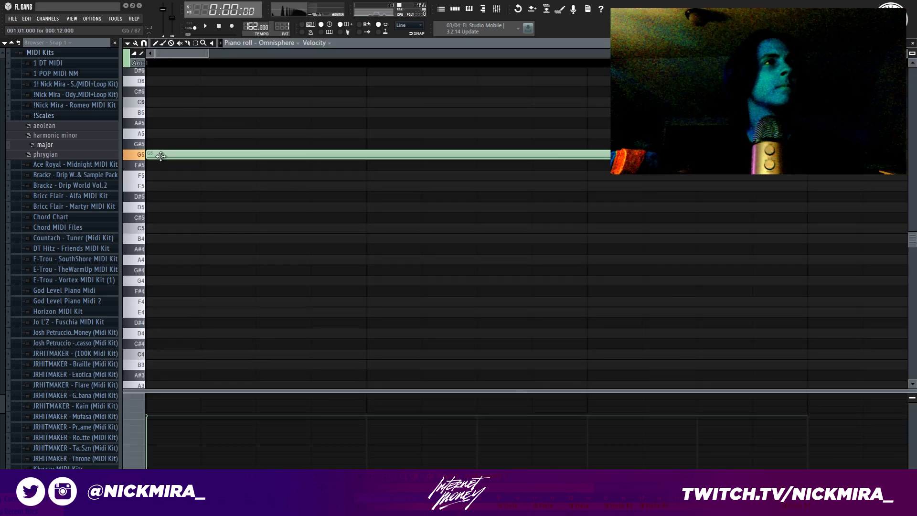
scroll(194, 62, "down", 5)
left_click(168, 187)
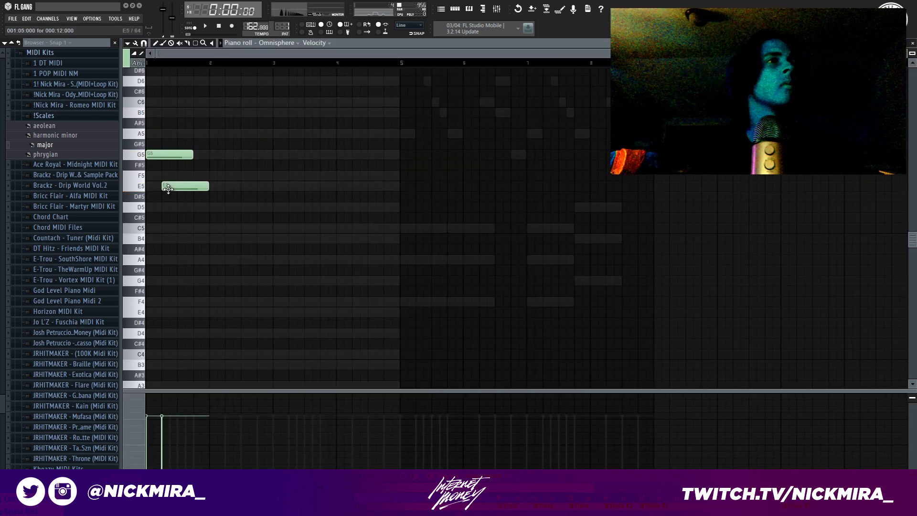
key("Escape")
Open the Omnisphere instrument, set its directory to All and choose bell - purple from the Athena (Medusa) bank.
left_click(167, 123)
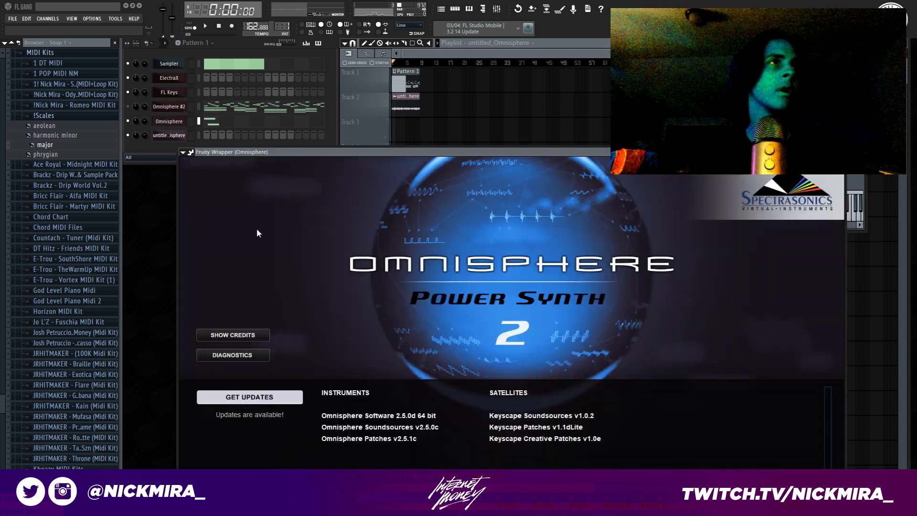
scroll(228, 306, "down", 5)
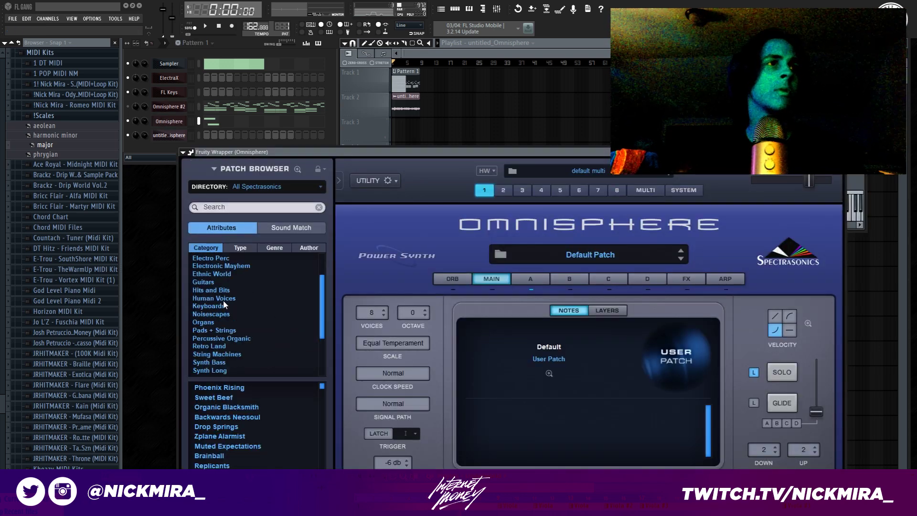
left_click(223, 299)
left_click(286, 188)
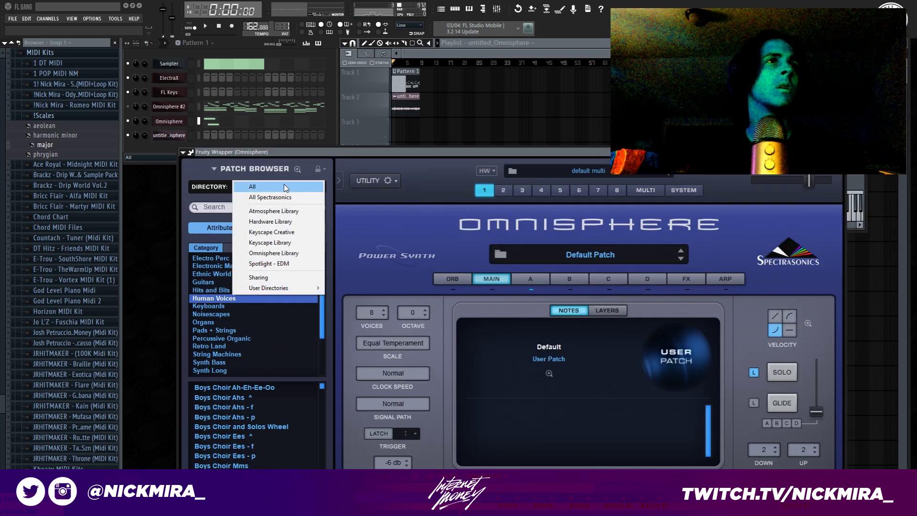
left_click(258, 186)
scroll(253, 288, "down", 2)
left_click(243, 321)
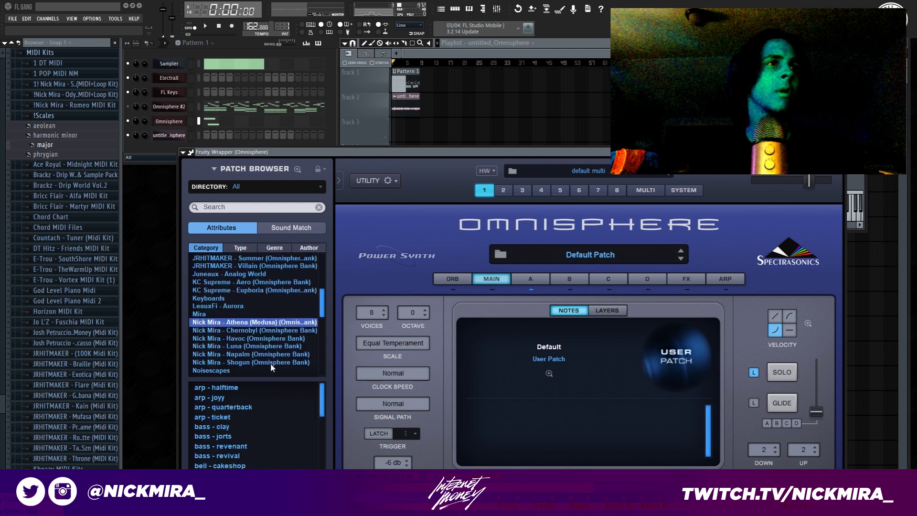
left_click(237, 448)
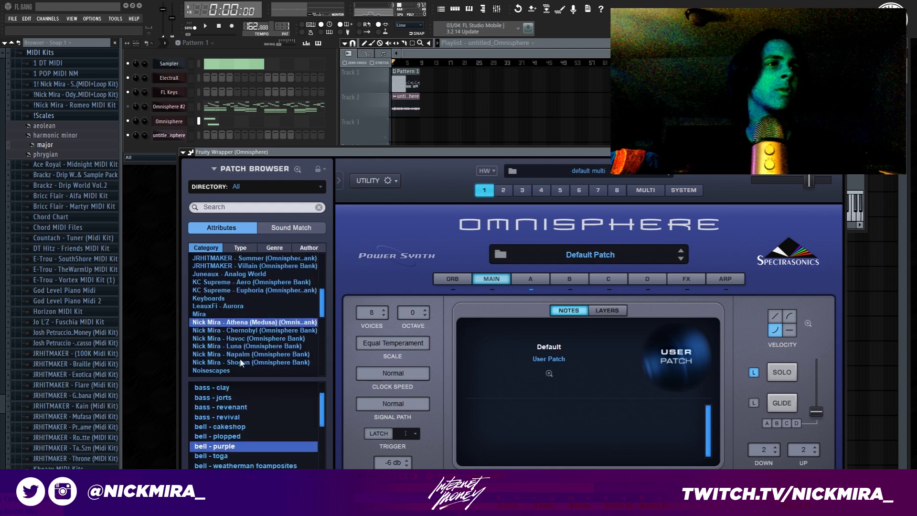
Raise the two Omnisphere notes an octave to G6 and E6 and shorten both.
left_click(208, 123)
key("space")
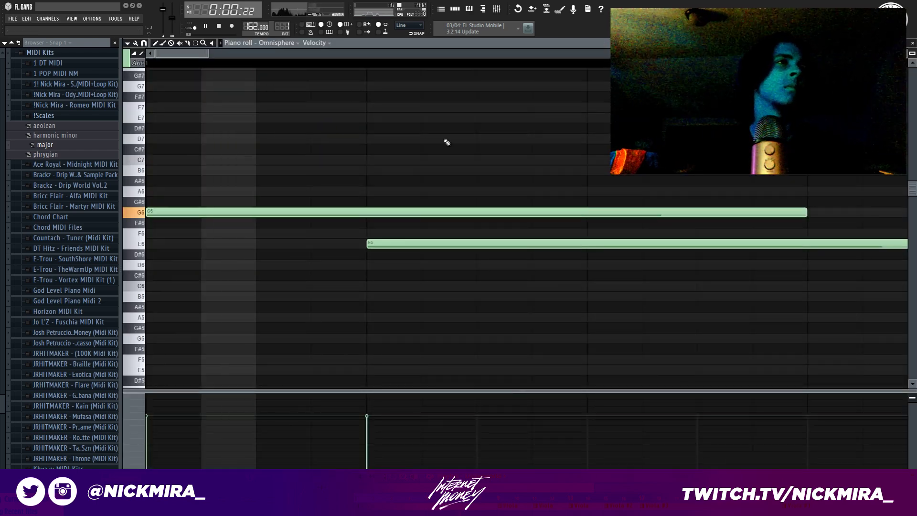
scroll(380, 67, "down", 5)
left_click_drag(209, 243, 166, 244)
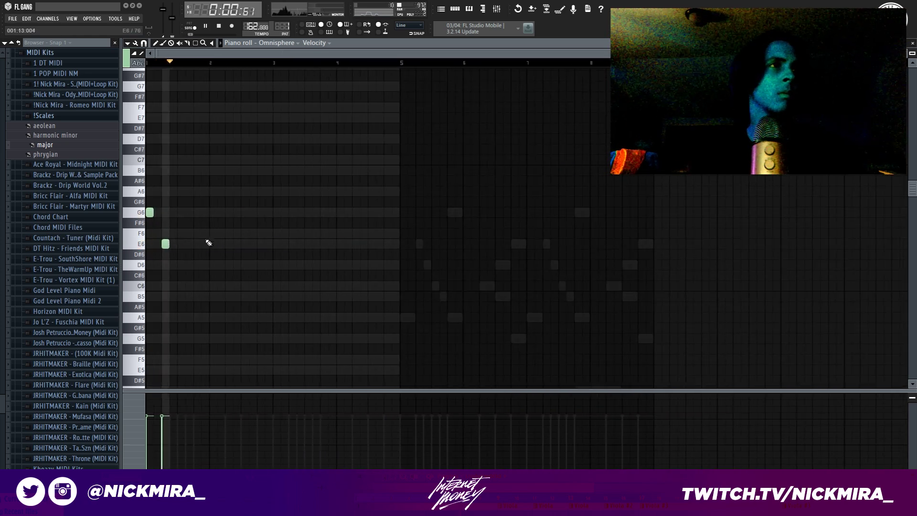
Continue the melody with D6, E6, D6 and G6 notes up to bar 3 and join the notes with Quick legato.
left_click(212, 264)
left_click(229, 243)
left_click(260, 265)
left_click(277, 212)
key("space")
key("ctrl+l")
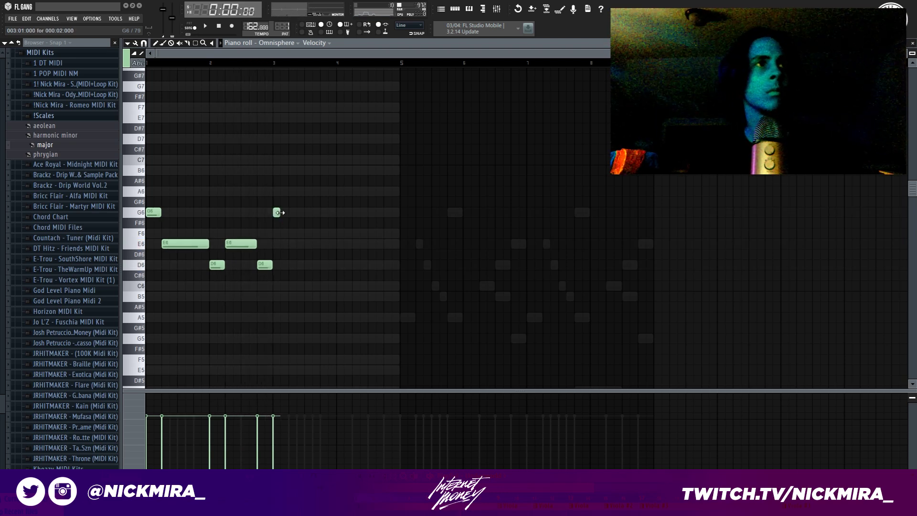
Duplicate the two-bar bell phrase until it fills all eight bars, and restart playback.
key("ctrl+b")
key("ctrl+d")
key("space")
key("ctrl+b")
key("ctrl+d")
Select the two D6 notes in bar 4 and raise them seven semitones to A6.
left_click_drag(336, 257, 411, 274)
key("Up")
key("Up")
key("Up")
key("Up")
key("Up")
key("Up")
key("Up")
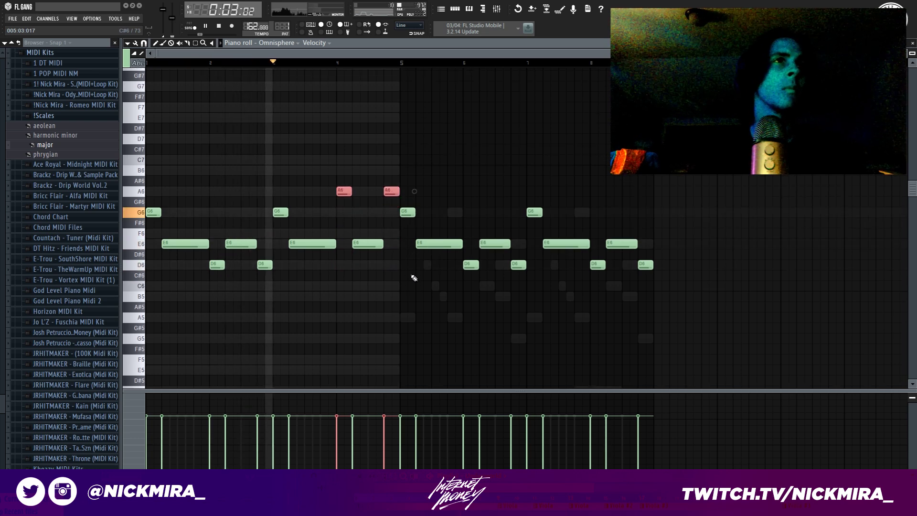
Raise the two A6 notes in bar 4 to B6, and the second of them up to C7.
key("Up")
key("Up")
key("Up")
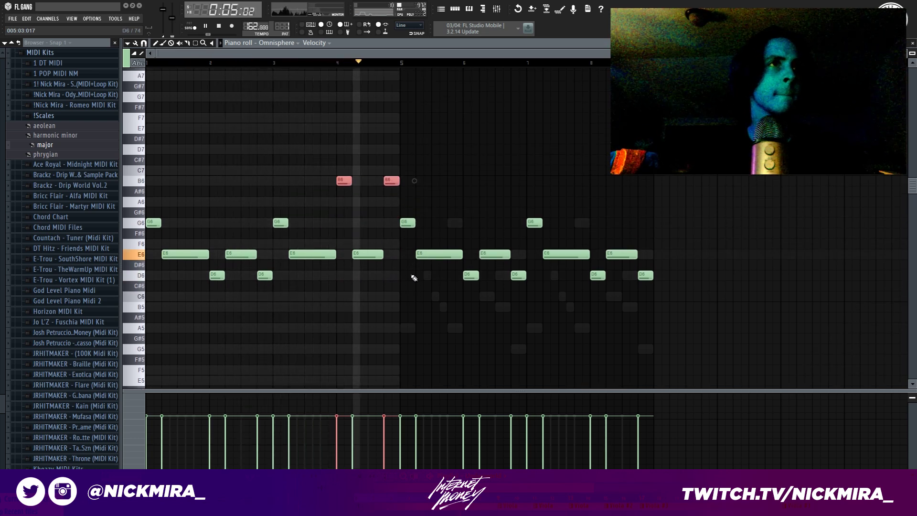
key("Down")
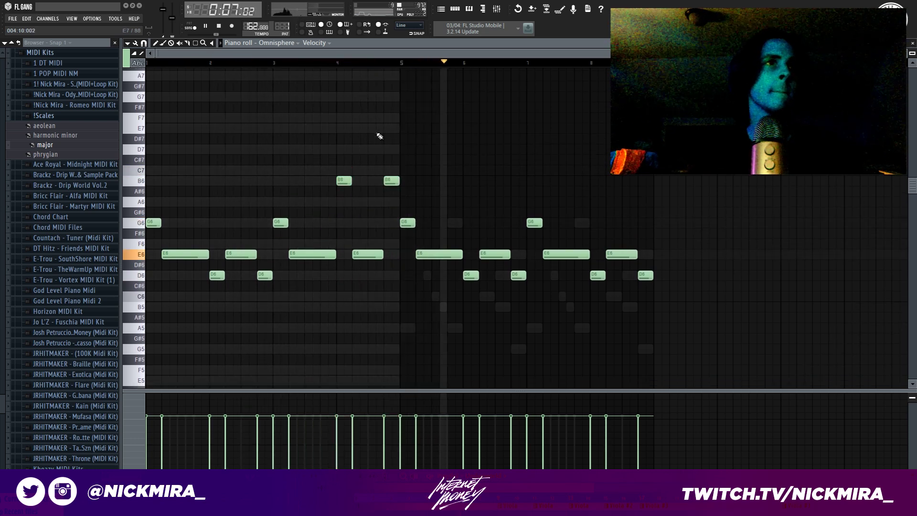
key("shift+Up")
Replace the notes in bars 5 to 8 with a duplicate of the first four bars and close the piano roll.
left_click_drag(402, 192, 837, 364)
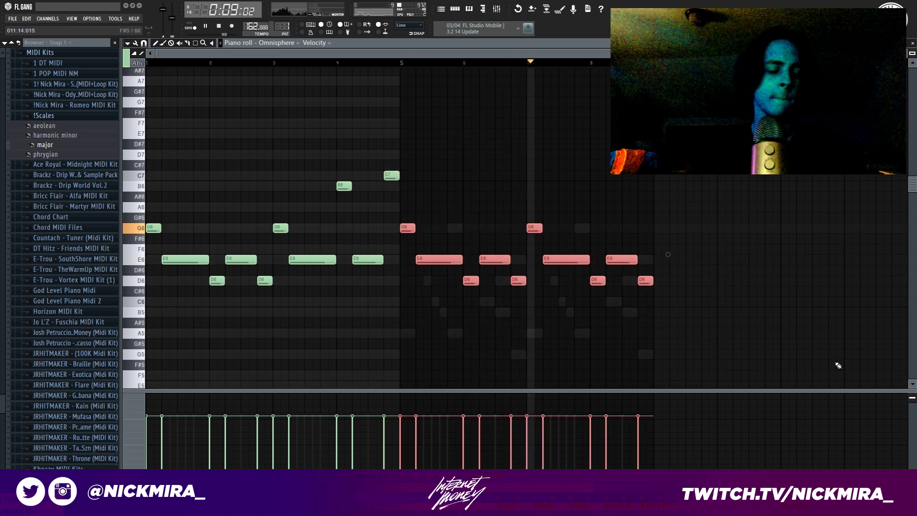
key("Delete")
key("ctrl+b")
key("ctrl+d")
key("F7")
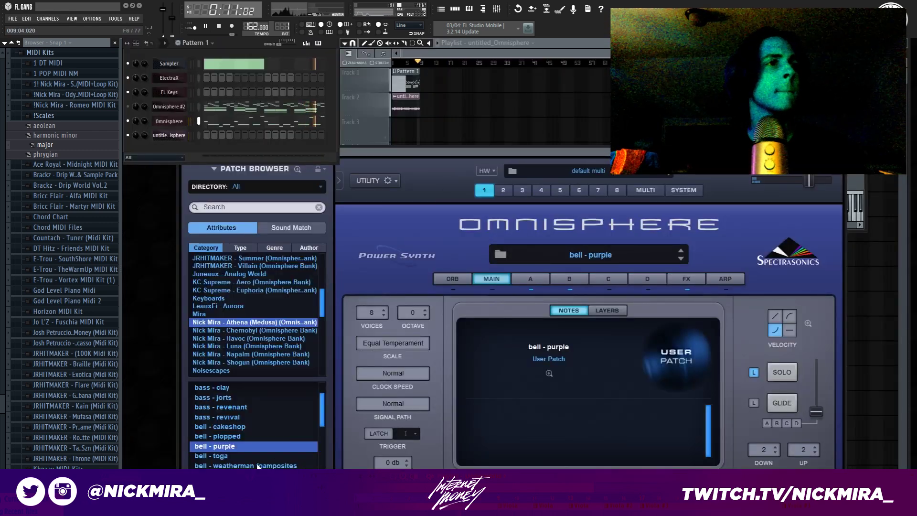
Audition the bell - toga, bell - cakeshop and bell - plopped patches against the loop, load bell - winnie and stop playback.
left_click(239, 456)
key("space")
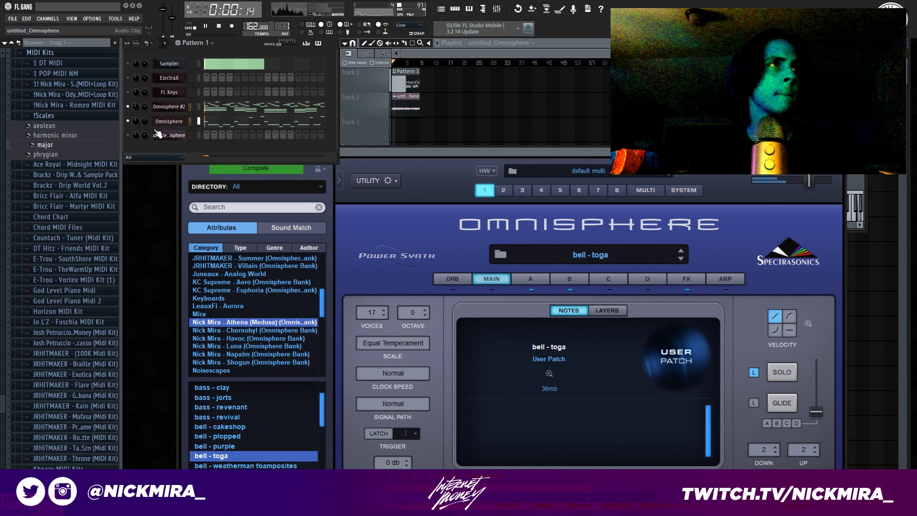
key("space")
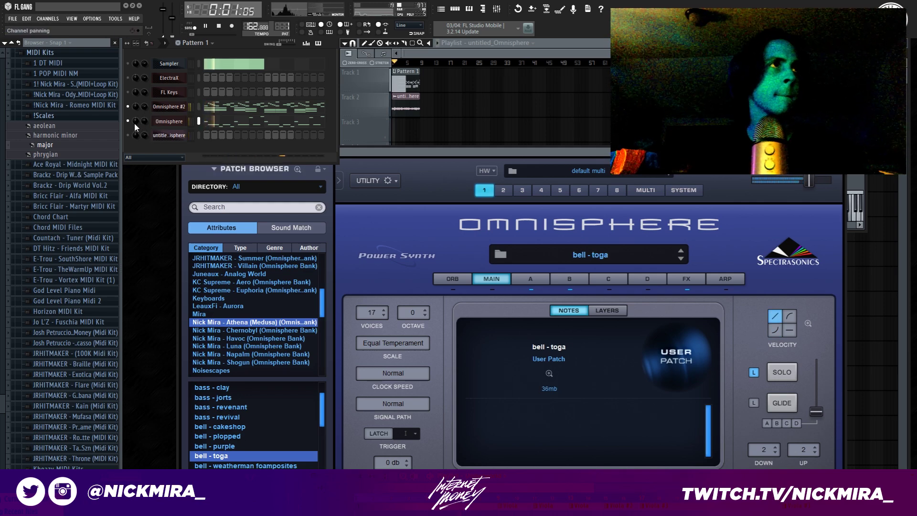
left_click(233, 428)
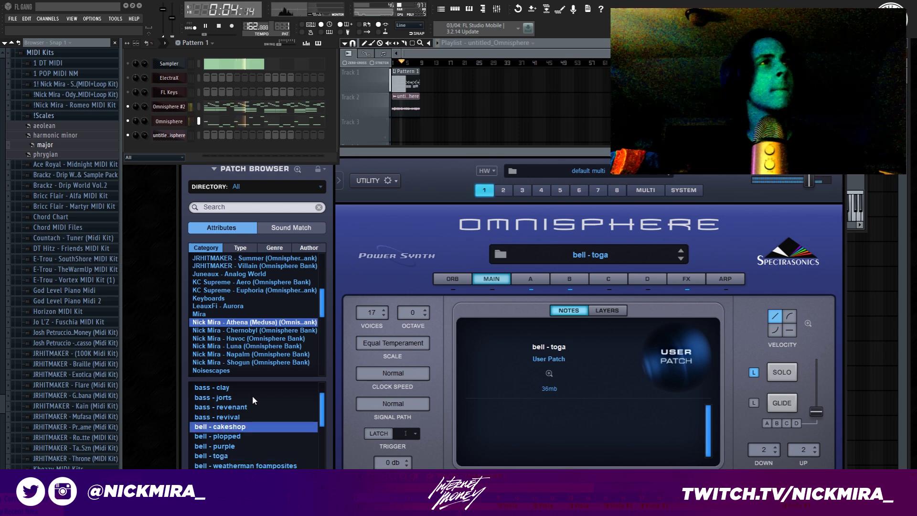
key("Down")
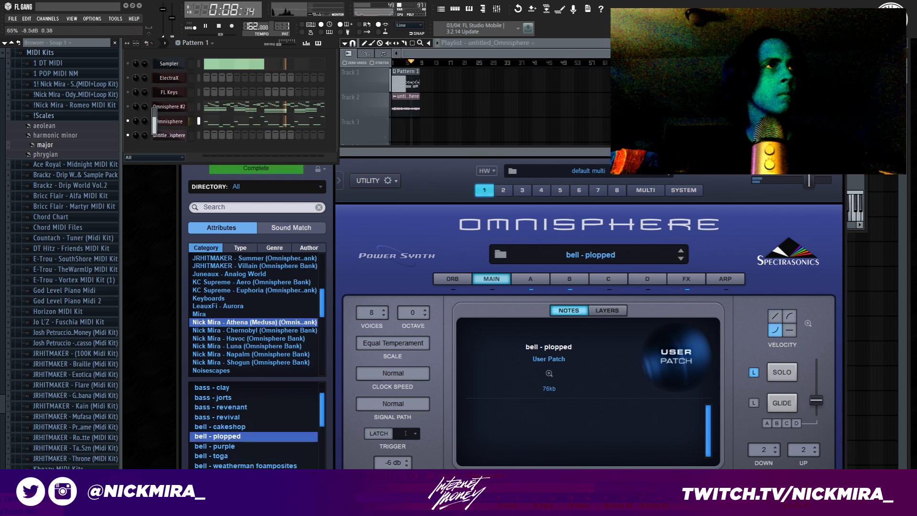
key("space")
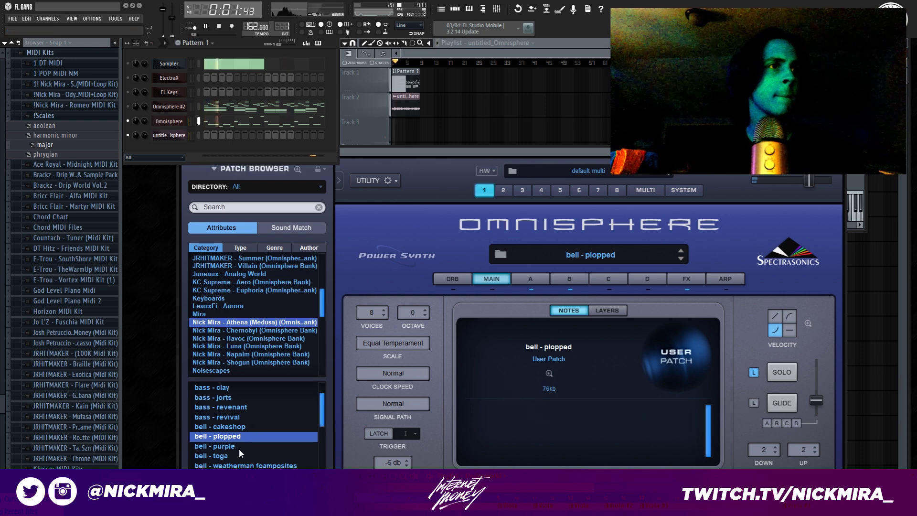
left_click(253, 475)
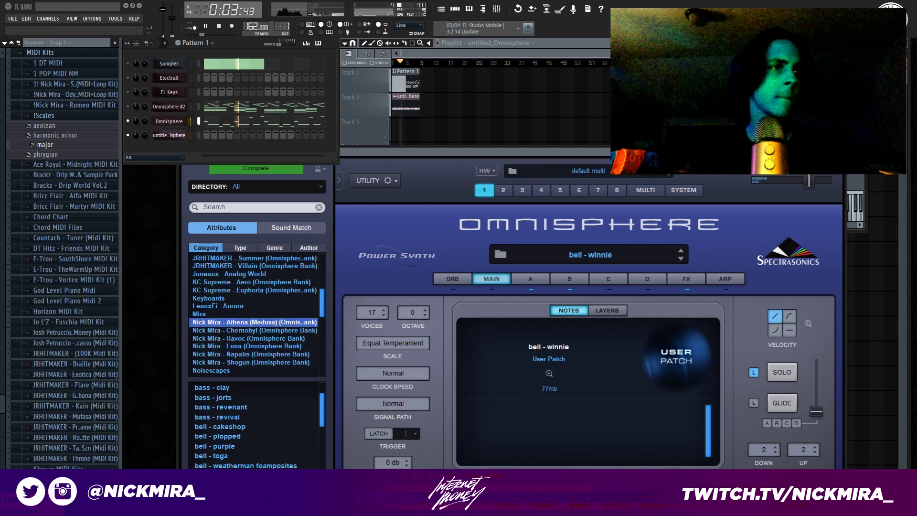
scroll(254, 464, "down", 1)
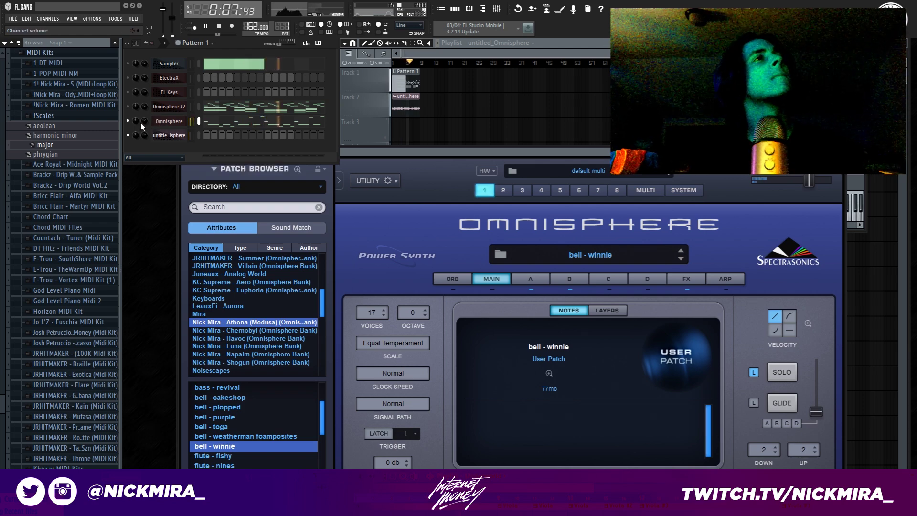
key("space")
Copy the chord notes from the Omnisphere #2 piano roll into the ElectraX piano roll.
left_click(209, 107)
scroll(211, 69, "down", 5)
left_click_drag(171, 242, 777, 386)
key("F7")
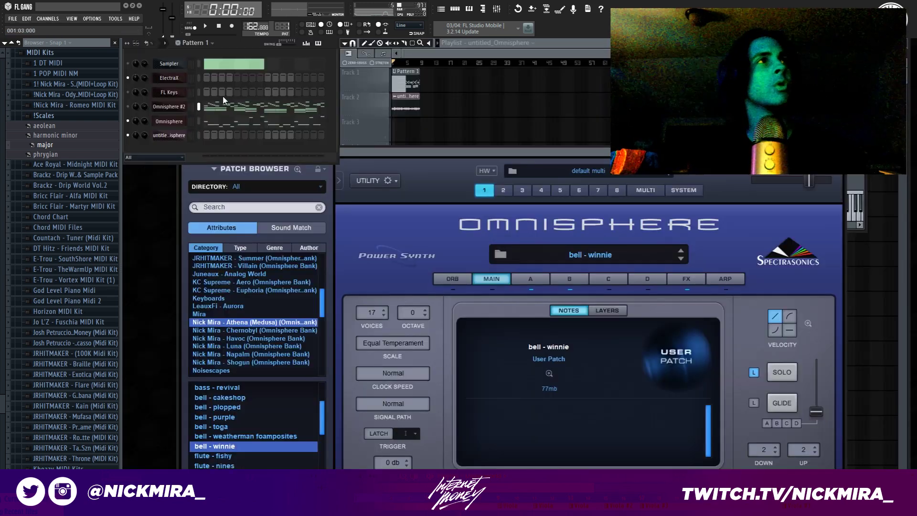
right_click(197, 79)
left_click(210, 84)
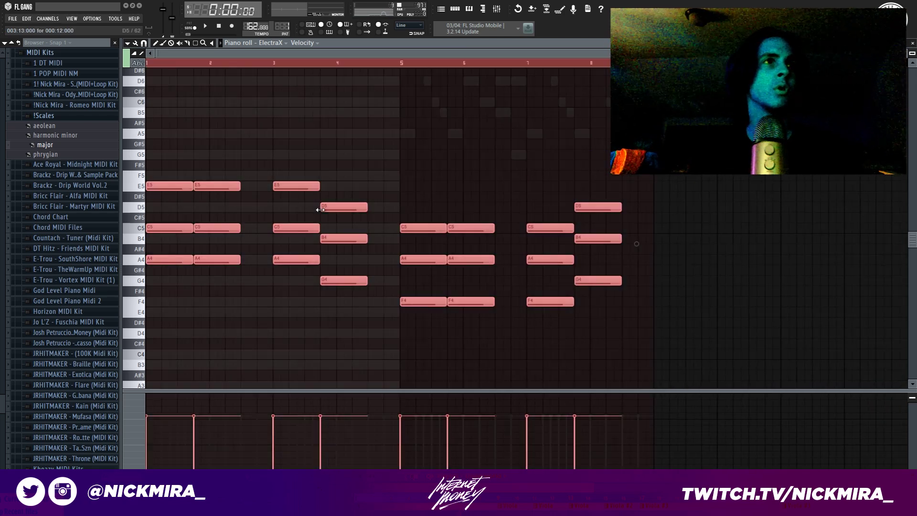
Place an E5 note at bar 9 and join the ElectraX chords with Quick legato.
key("ctrl+d")
left_click(657, 186)
key("ctrl+l")
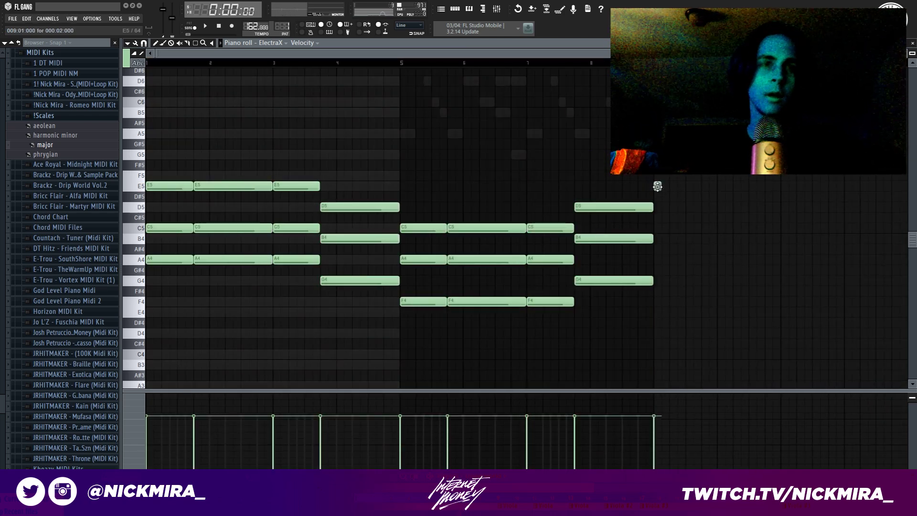
key("F7")
Load the Arp - Ghosts patch from the !Roy Major - Pluto[Electra] bank in ElectraX and start playback.
left_click(171, 79)
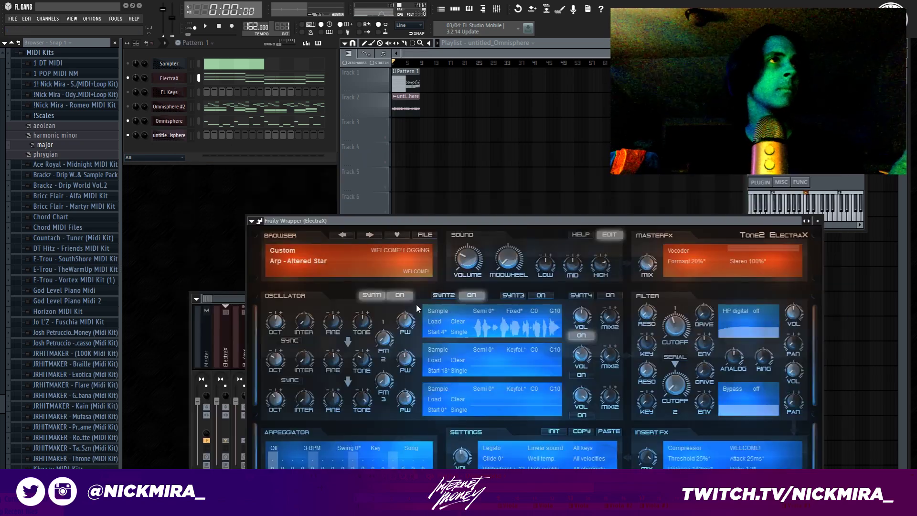
left_click(295, 247)
left_click(135, 220)
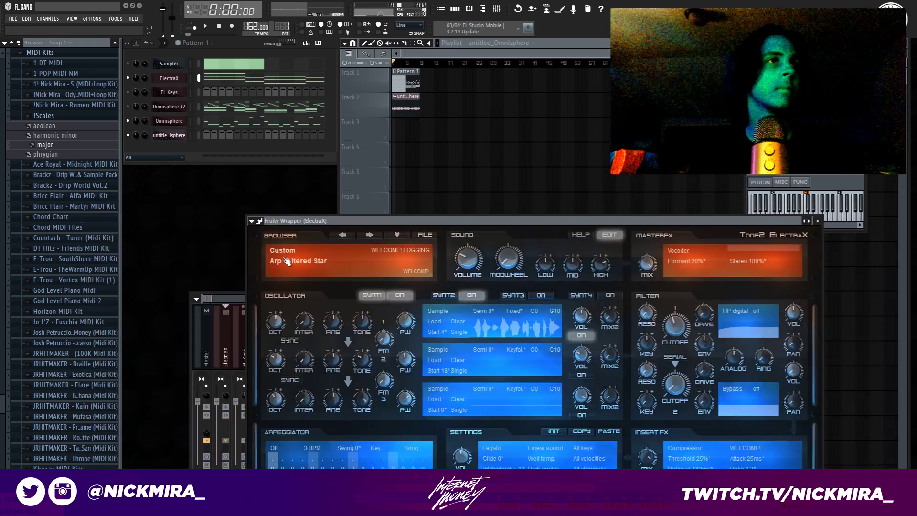
left_click(282, 262)
left_click(286, 309)
key("space")
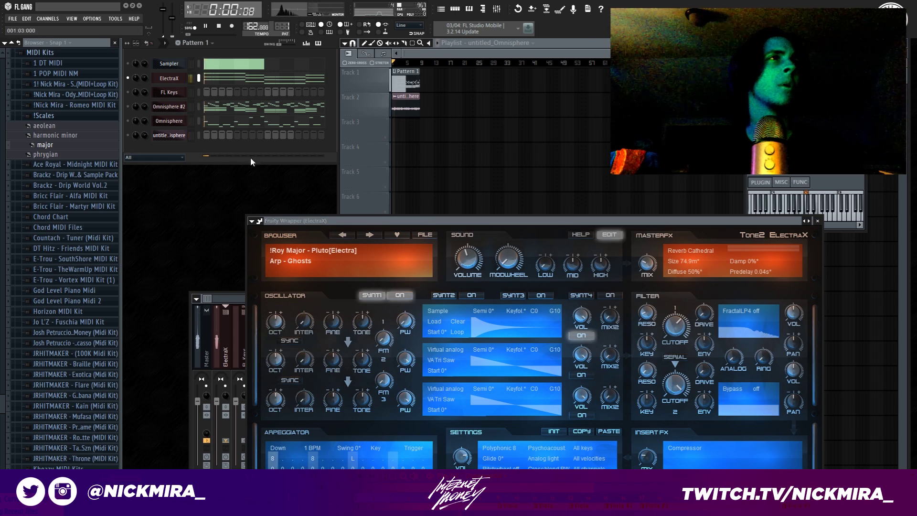
Audition the preceding ElectraX arp patches one by one during playback and settle on Arp - Cosmic.
left_click(349, 237)
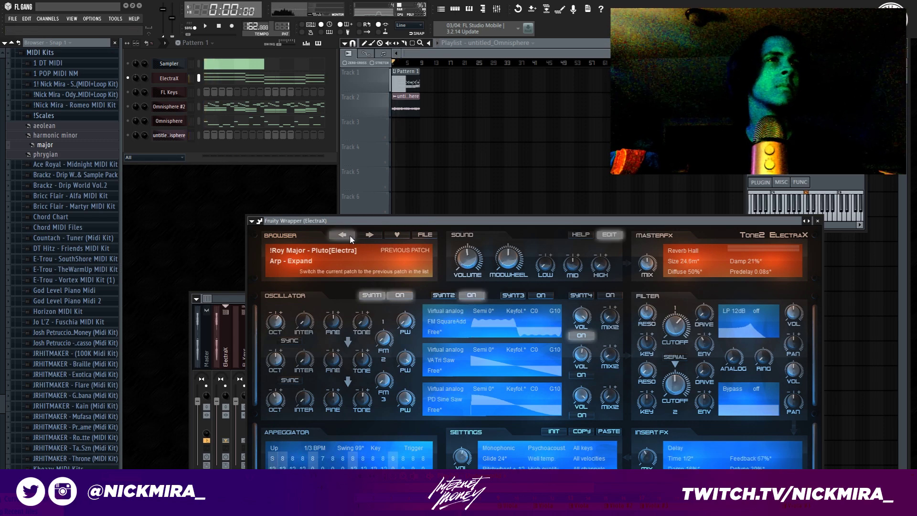
left_click(350, 235)
left_click(350, 235)
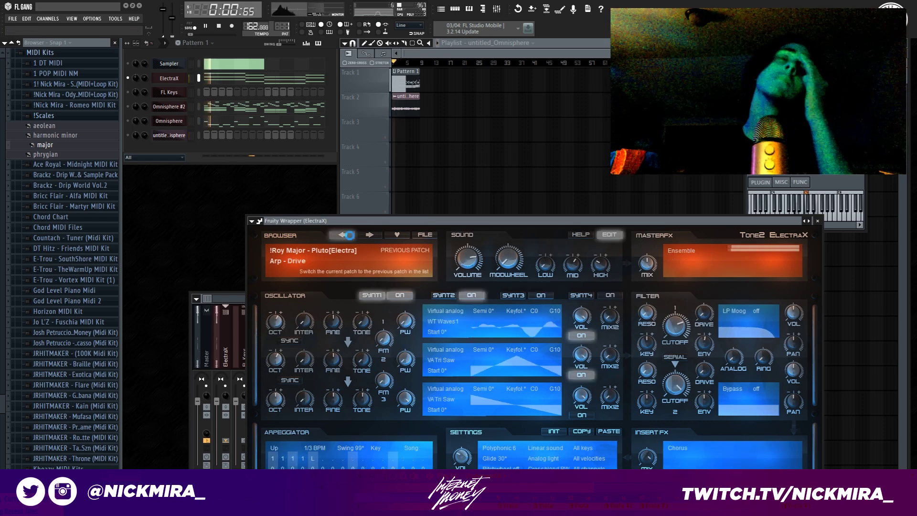
left_click(350, 234)
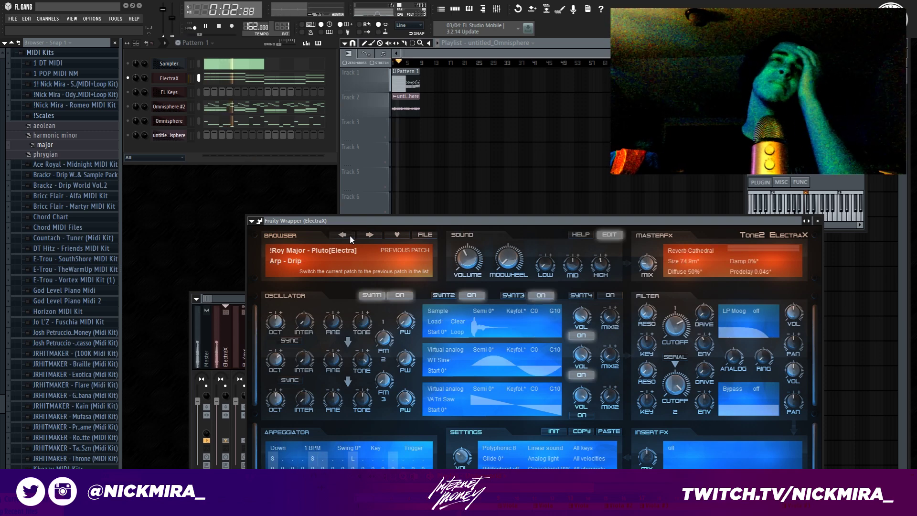
left_click(350, 235)
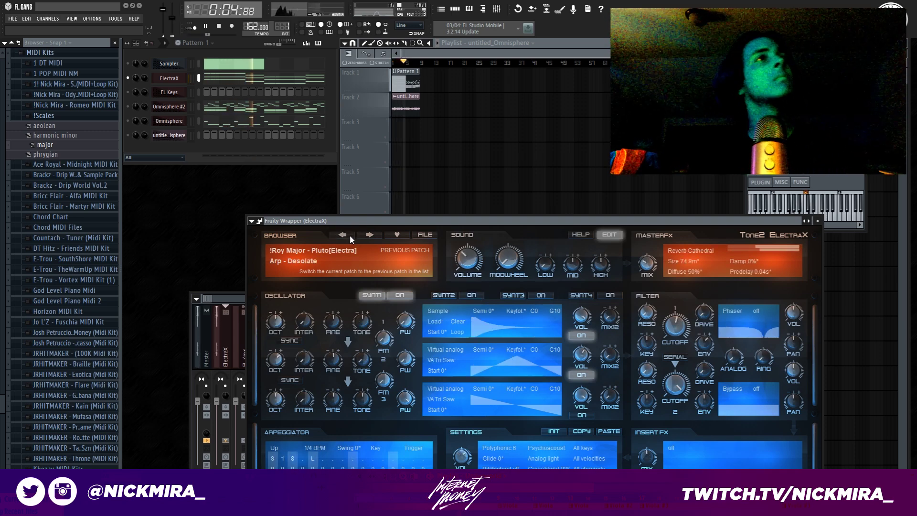
left_click(353, 236)
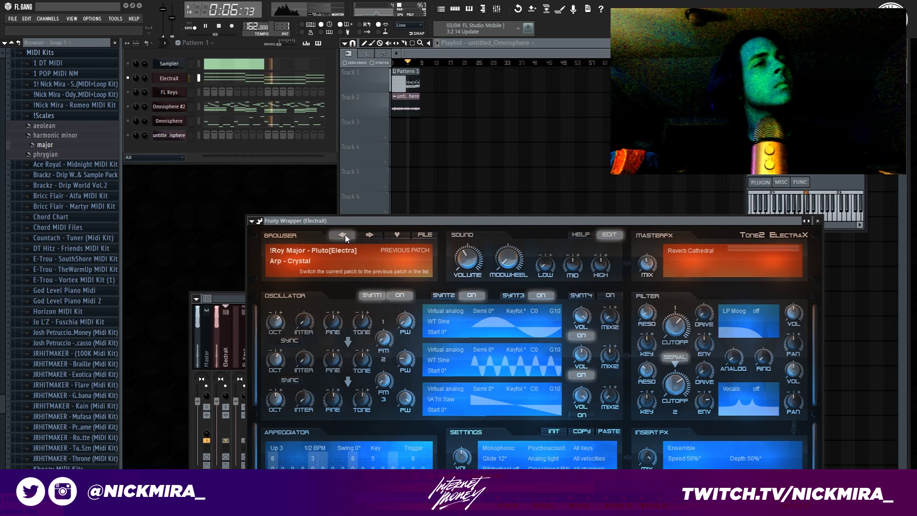
left_click(346, 235)
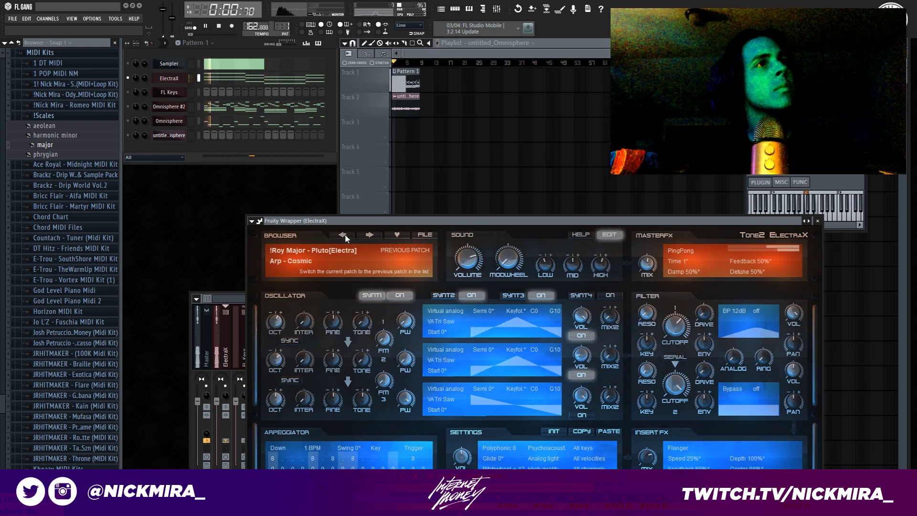
left_click(258, 81)
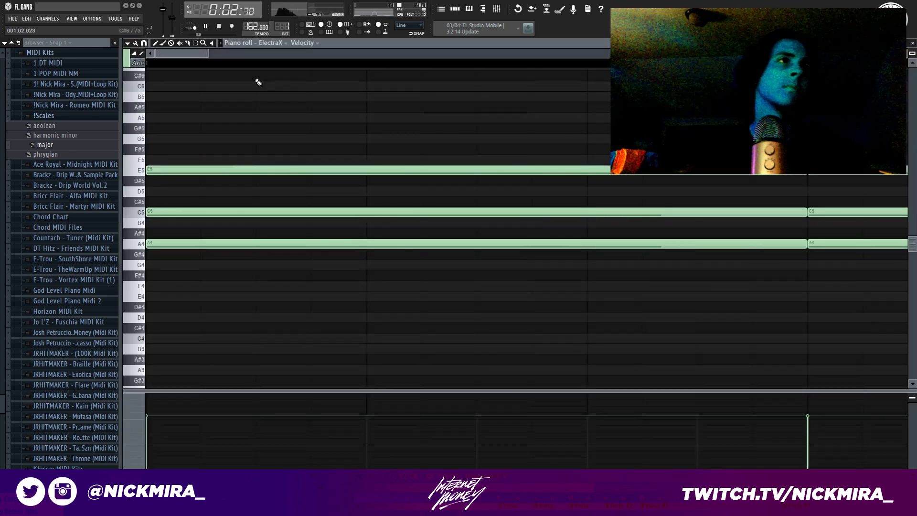
scroll(262, 57, "down", 5)
key("F7")
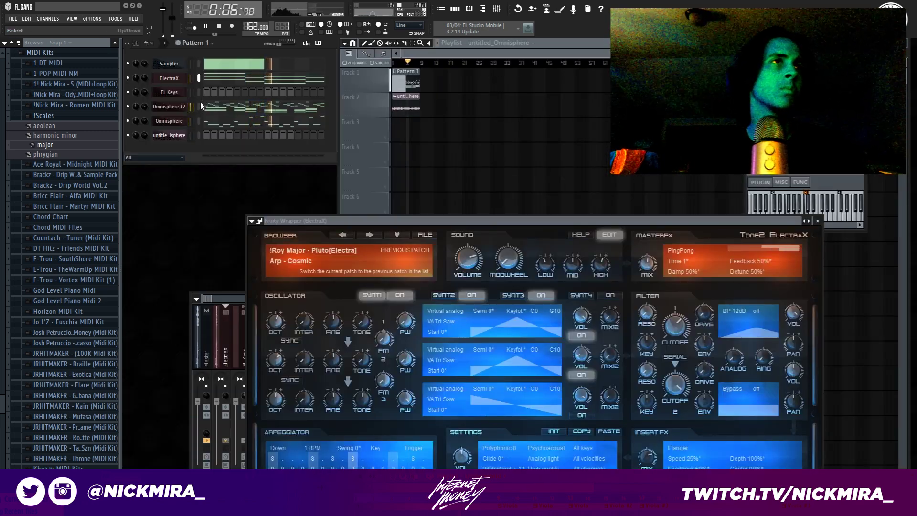
Stop playback, arm the ElectraX and Omnisphere mixer tracks for recording and disarm Omnisphere #2.
left_click(199, 120)
left_click(227, 349)
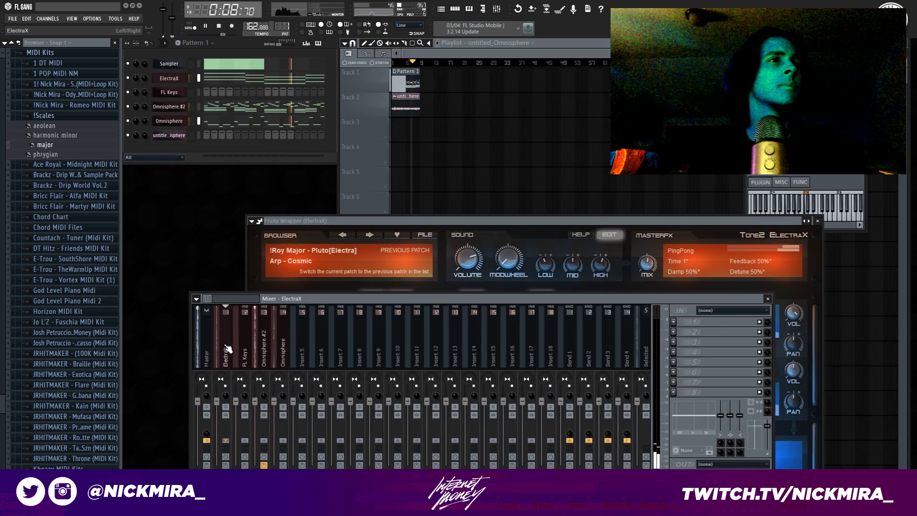
key("space")
left_click(225, 464)
left_click(283, 464)
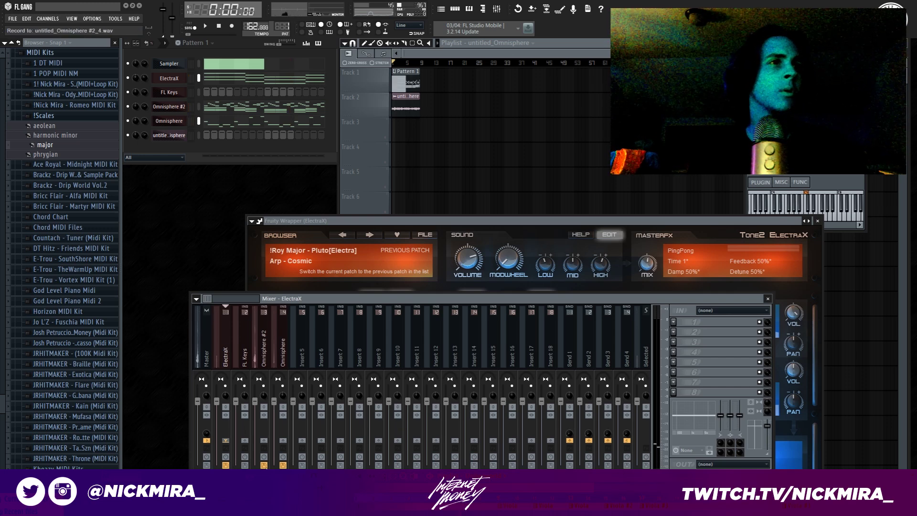
left_click(264, 465)
left_click(266, 356)
left_click(283, 354)
left_click(432, 176)
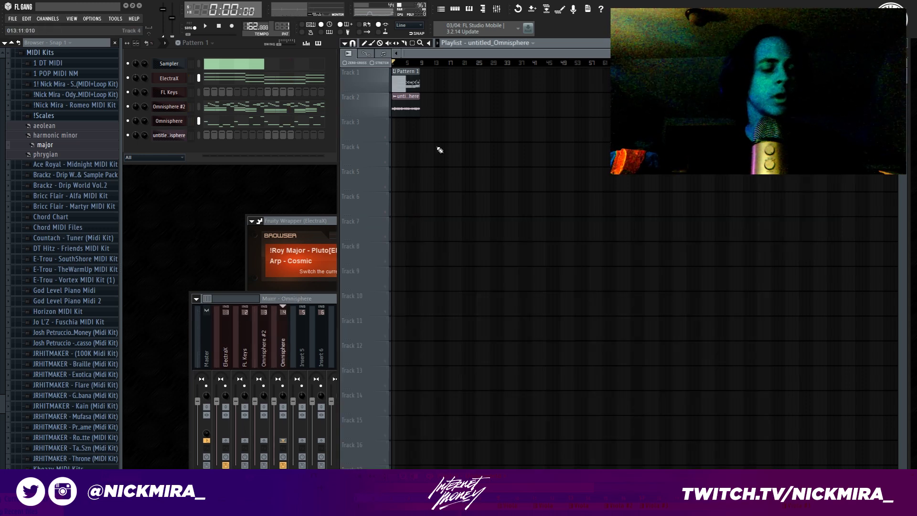
Render the two armed mixer tracks to 32Bit float wave files with the cut remainder looping mode.
left_click(226, 332)
key("alt+r")
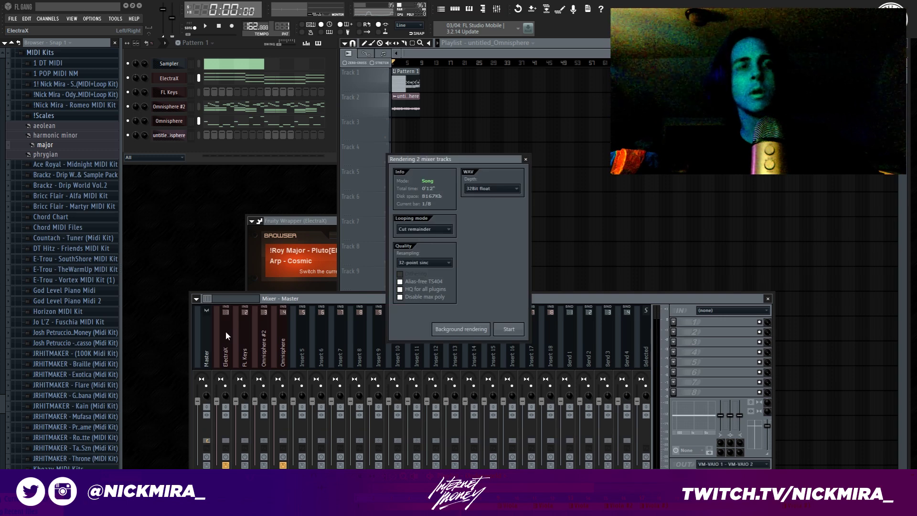
key("Return")
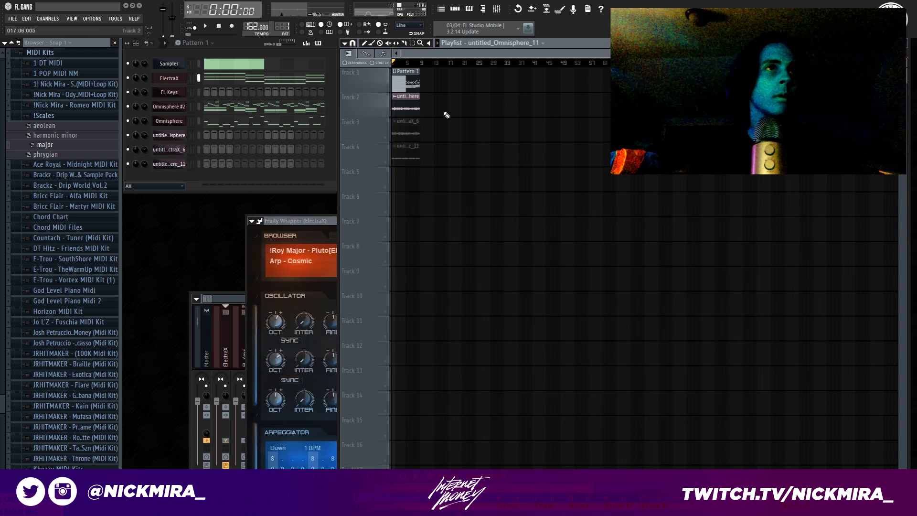
Solo playlist track 2, enable tracks 3 and 4 alongside it and play the rendered clips.
right_click(386, 115)
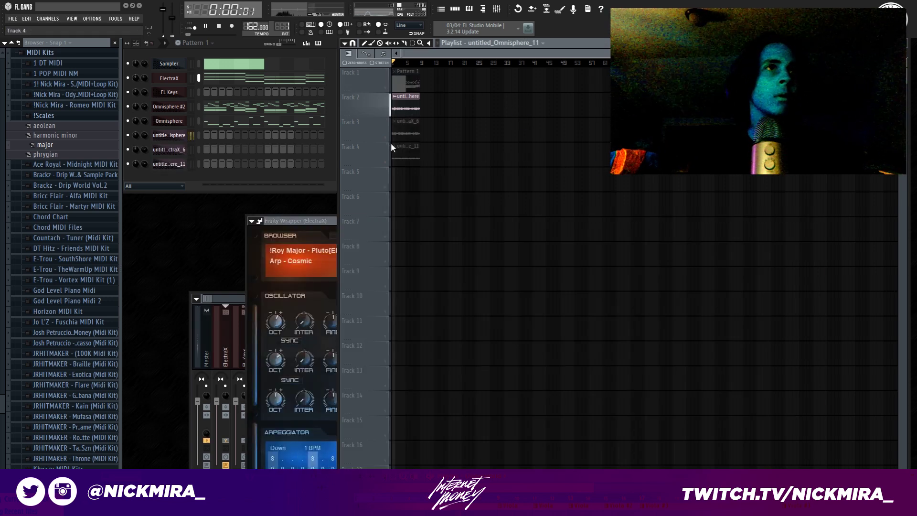
left_click(386, 140)
key("space")
left_click(387, 156)
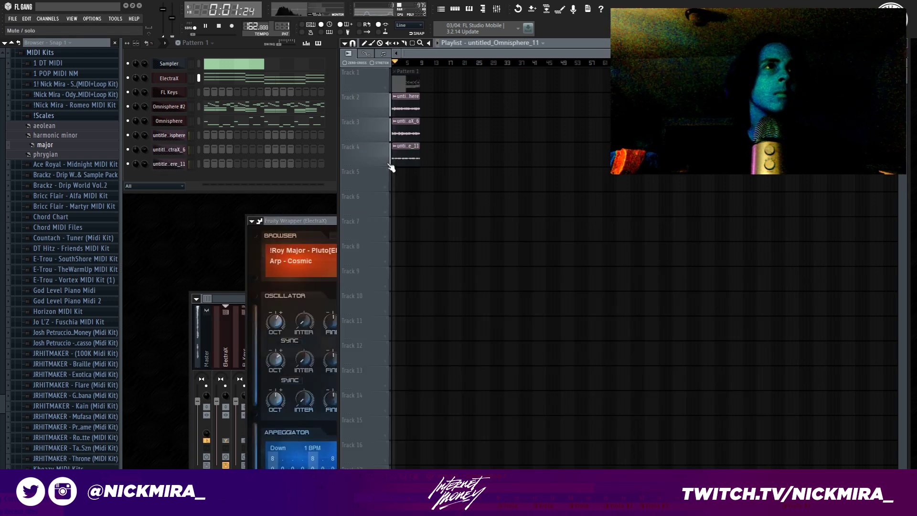
Zip the ElectraX, FL Keys, Omnisphere #2 and Omnisphere channels in the channel rack and stop playback.
left_click_drag(202, 115, 204, 81)
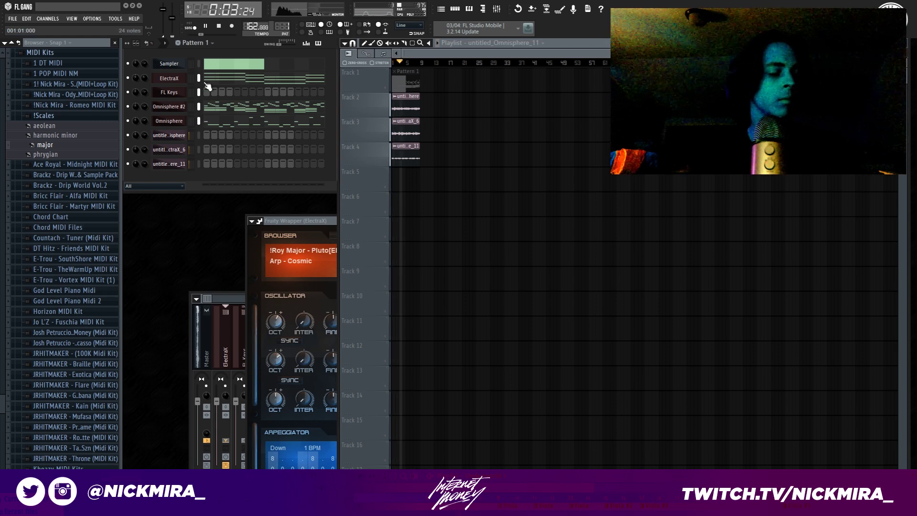
key("alt+z")
key("space")
Insert a Fruity Slicer channel above the rendered clip channels, choosing it from the full list of generator plugins.
right_click(186, 84)
mouse_move(222, 185)
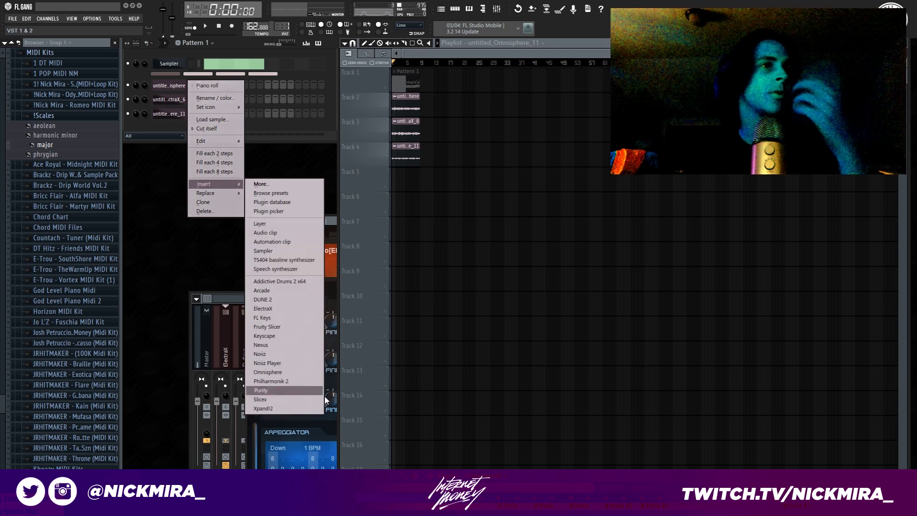
left_click(277, 183)
key("Down")
key("Down")
key("Down")
key("Down")
key("Down")
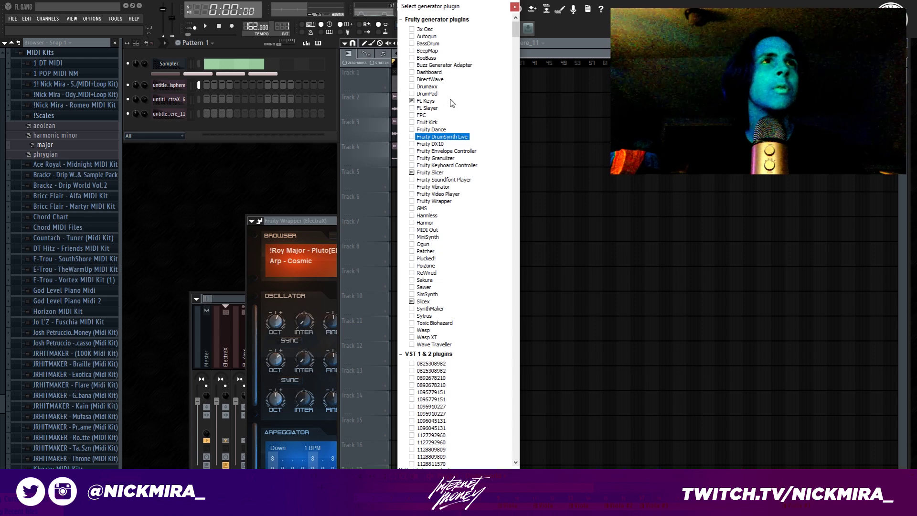
key("Down")
key("Down")
key("Down")
key("Down")
key("Down")
key("Down")
key("Down")
key("Down")
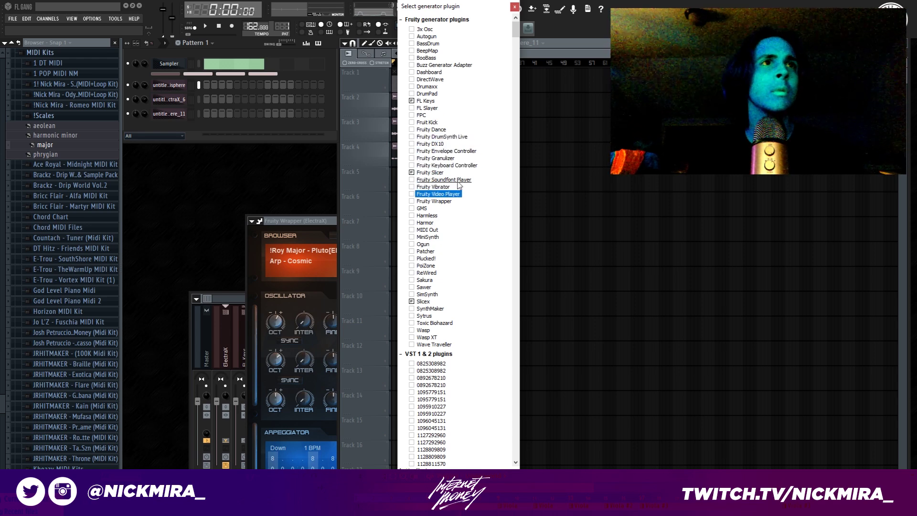
left_click(429, 173)
double_click(429, 173)
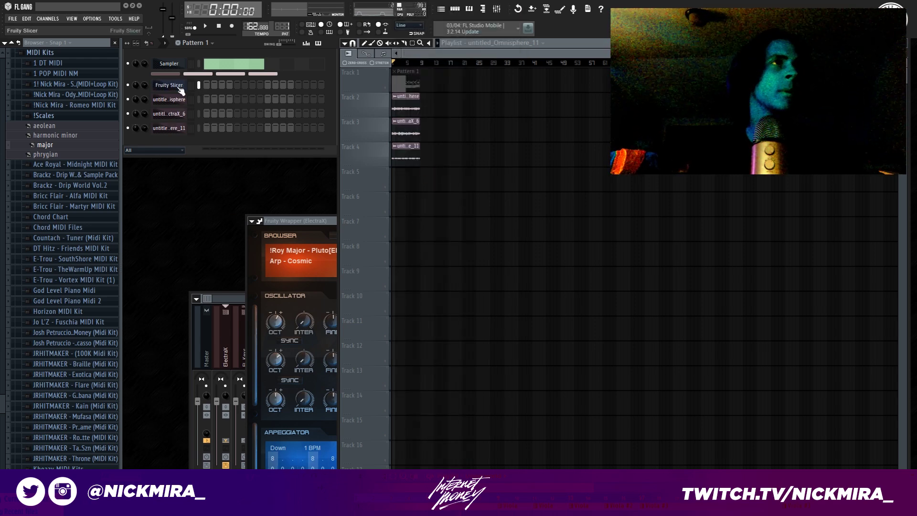
Disarm the ElectraX and Omnisphere mixer tracks, arm only the Master track and render it to a wave file.
right_click(474, 158)
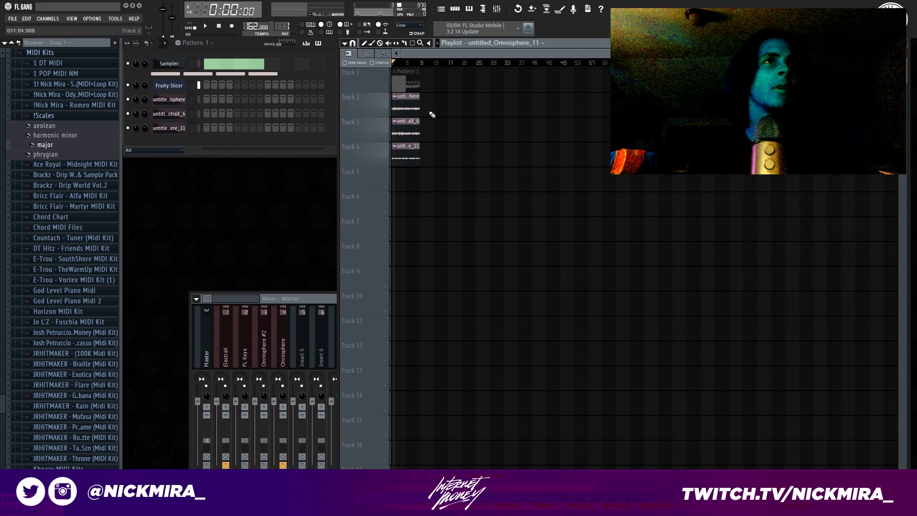
left_click(228, 427)
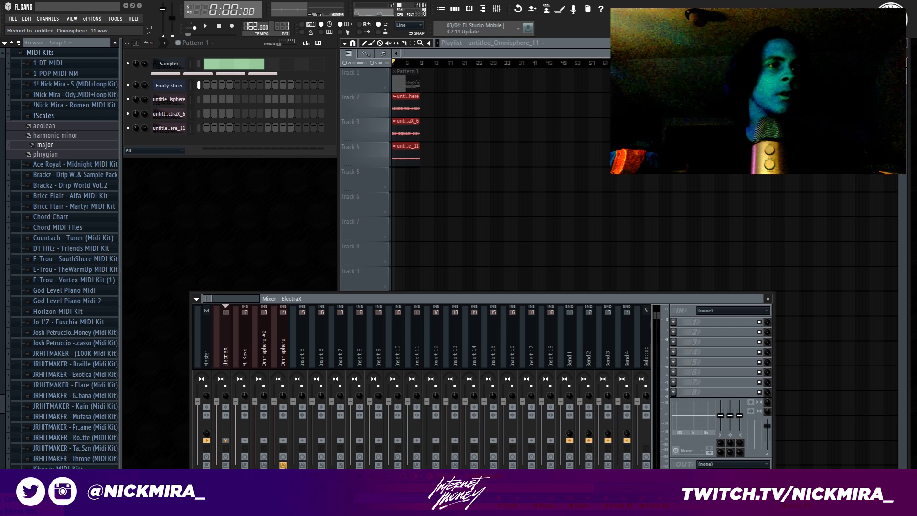
left_click(212, 339)
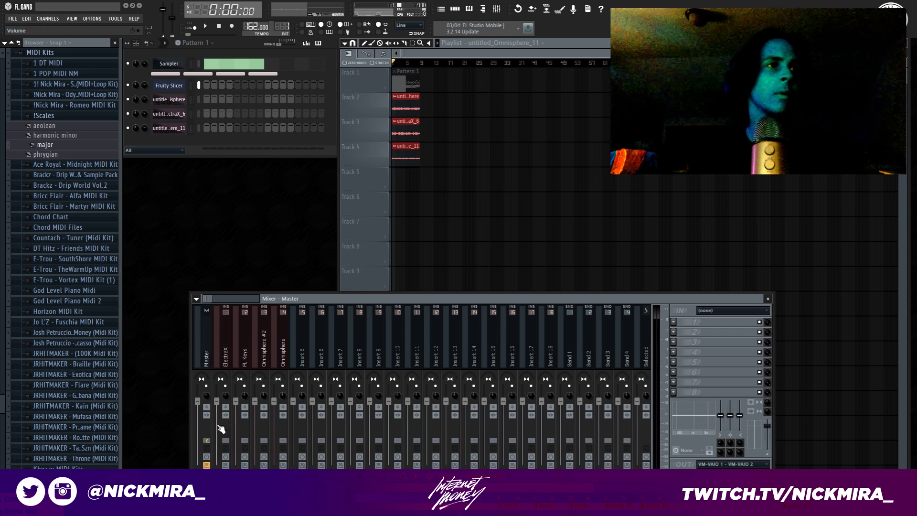
key("alt+r")
key("Return")
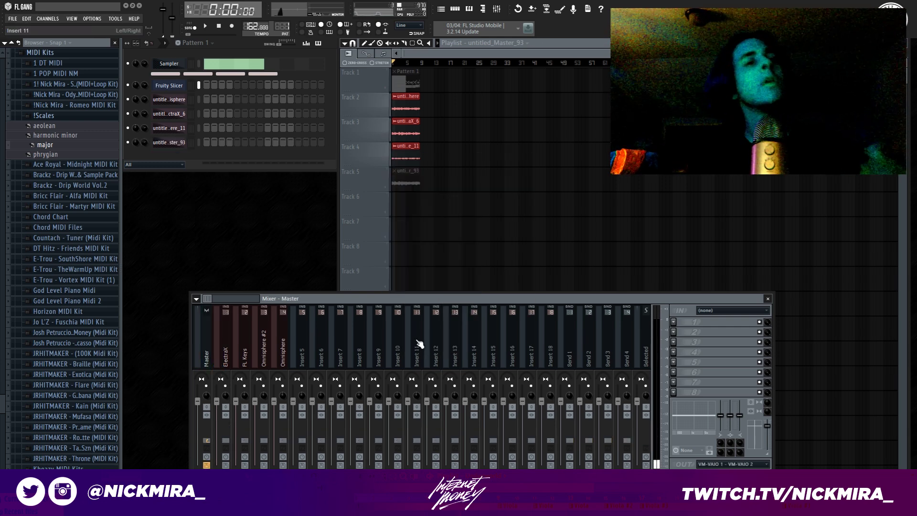
Solo playlist track 5 and load the rendered untitled_Master_93 sample into the Fruity Slicer channel.
right_click(402, 203)
double_click(399, 183)
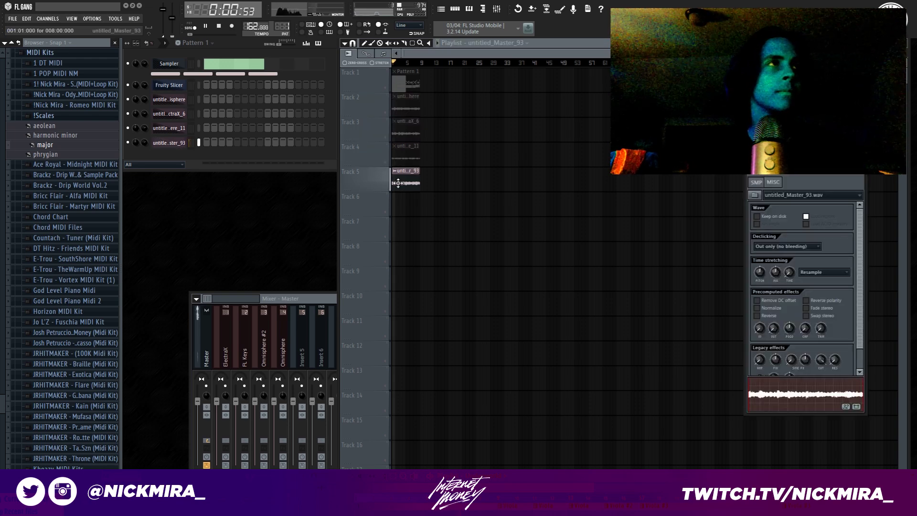
left_click_drag(579, 285, 169, 85)
key("space")
key("space")
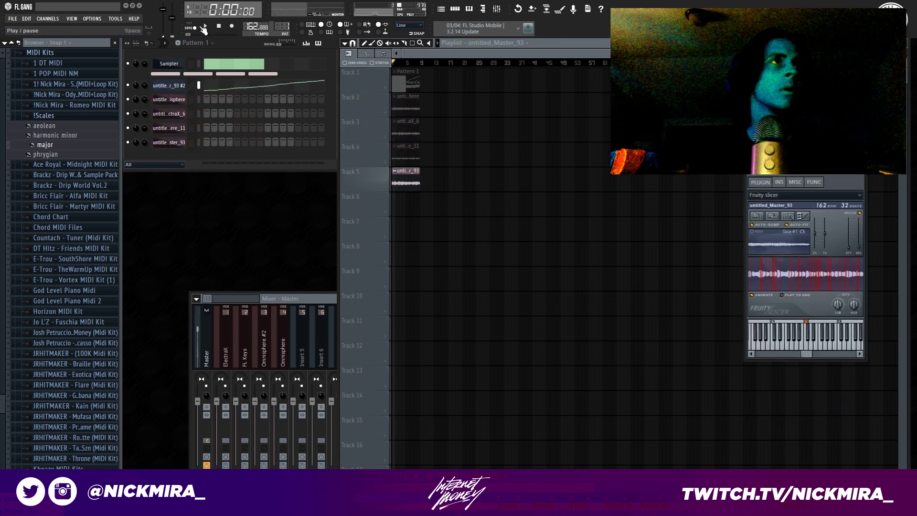
Solo playlist track 1, play the sliced loop and open its Fruity Slicer settings.
left_click(390, 89)
key("space")
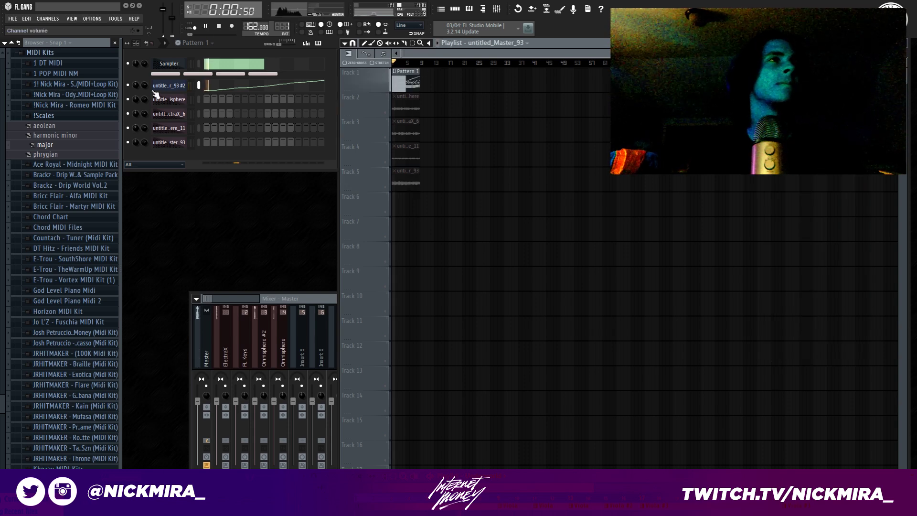
left_click(172, 86)
key("space")
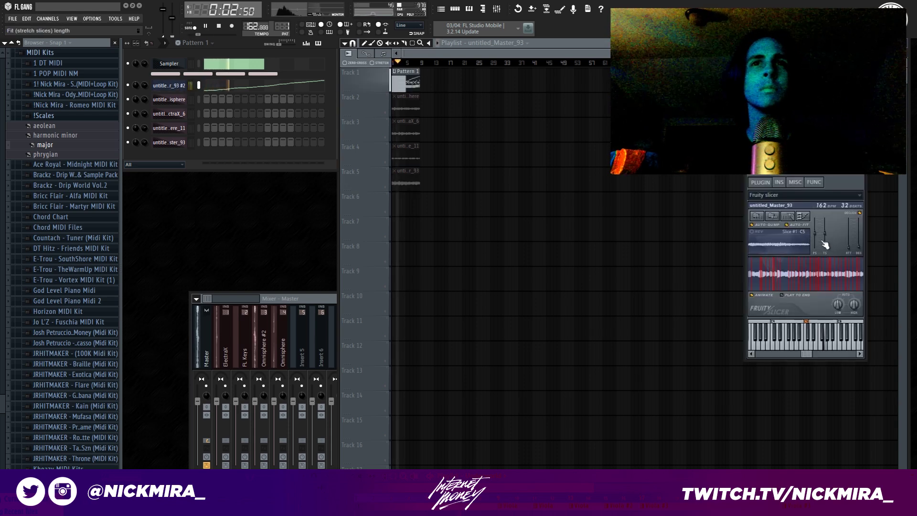
Reslice the loaded loop by beat in Fruity Slicer.
left_click_drag(783, 148, 624, 151)
left_click(644, 219)
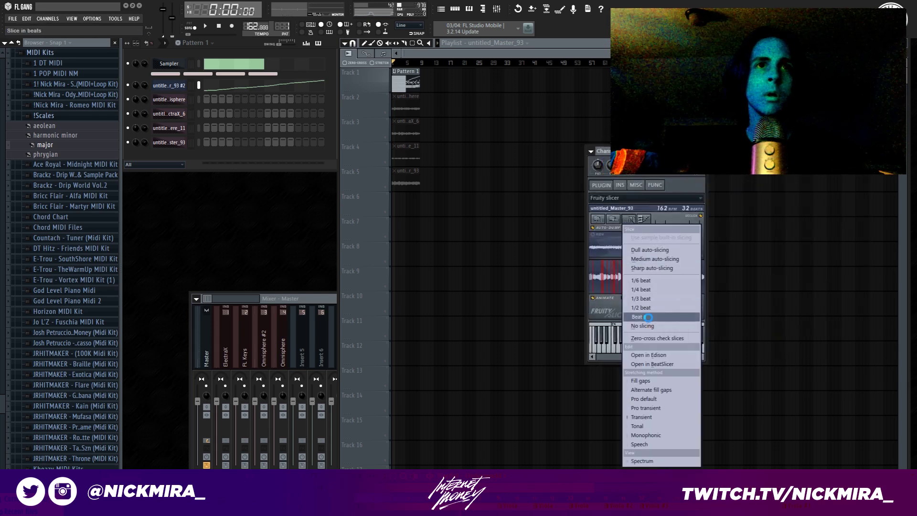
left_click(648, 307)
left_click(636, 221)
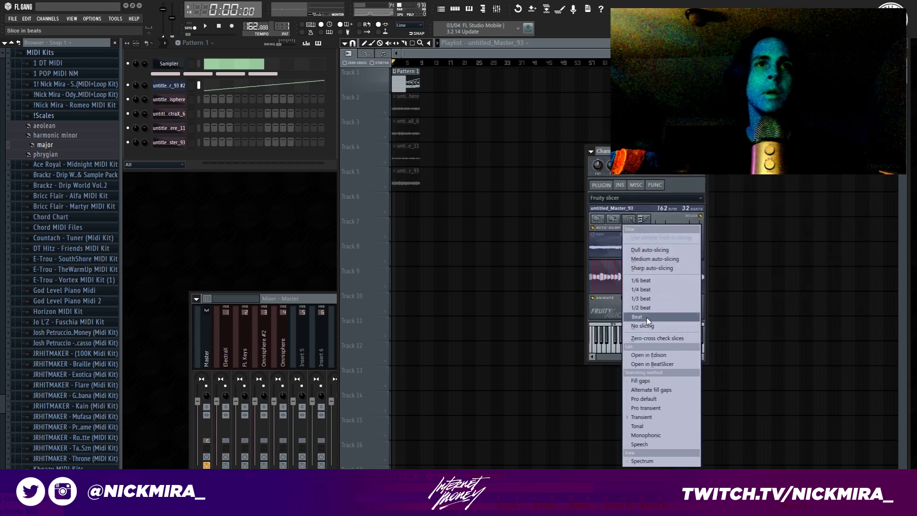
left_click(647, 317)
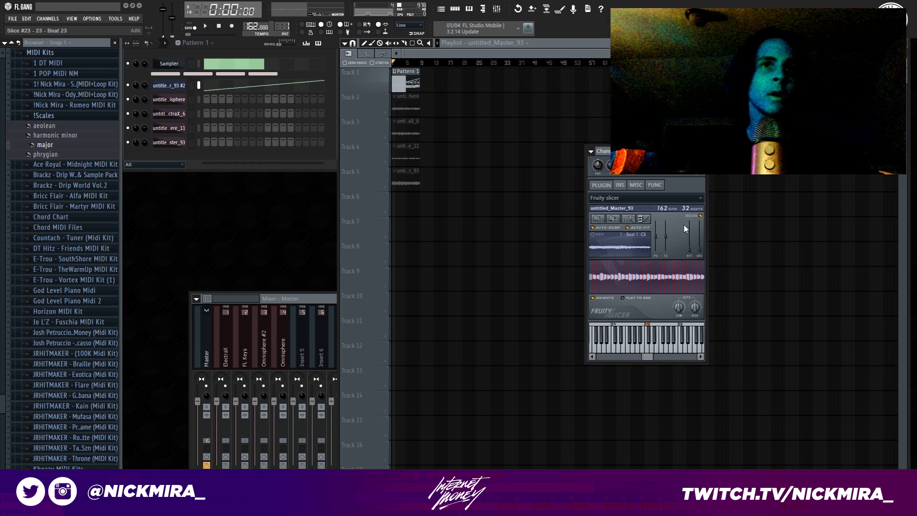
Solo the sliced loop's channel, lower its pitch and play the pattern.
key("space")
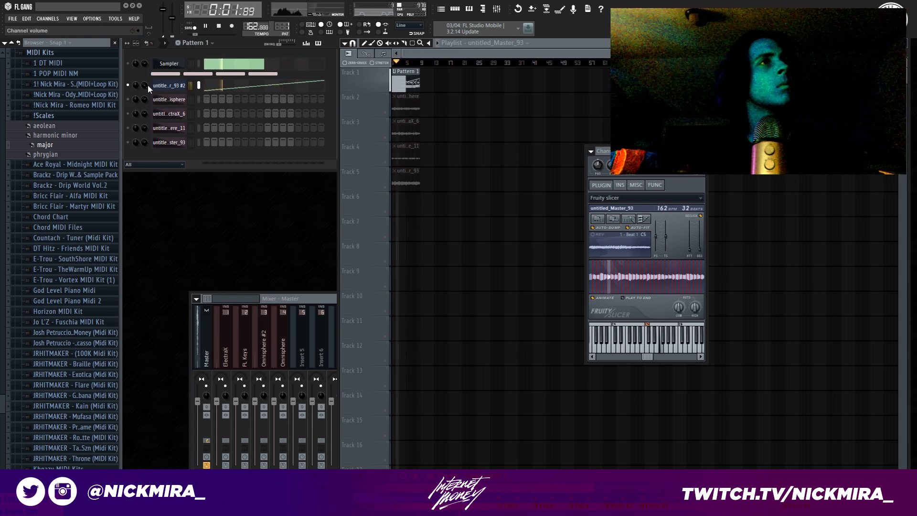
key("space")
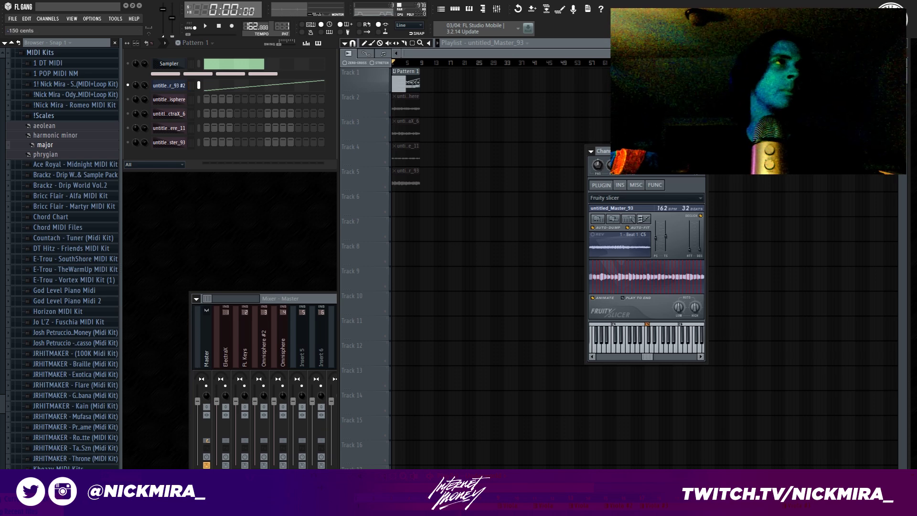
key("space")
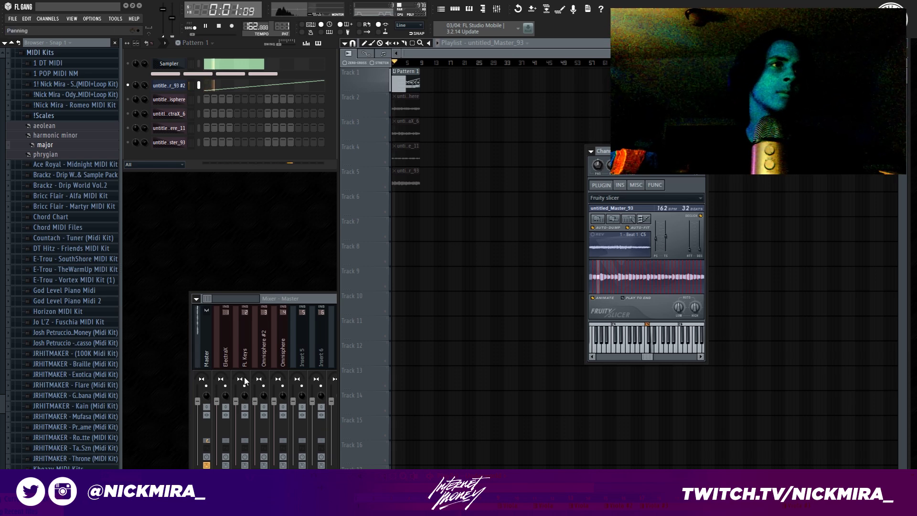
left_click(213, 349)
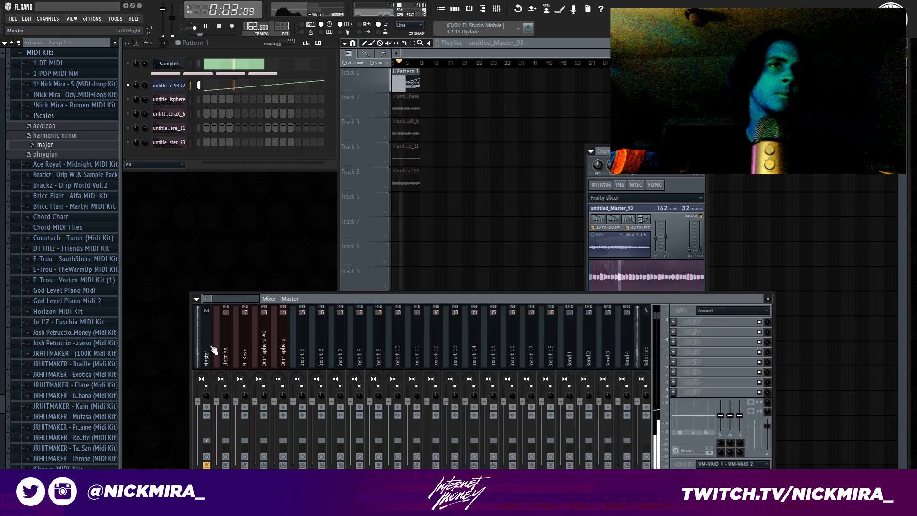
left_click(673, 341)
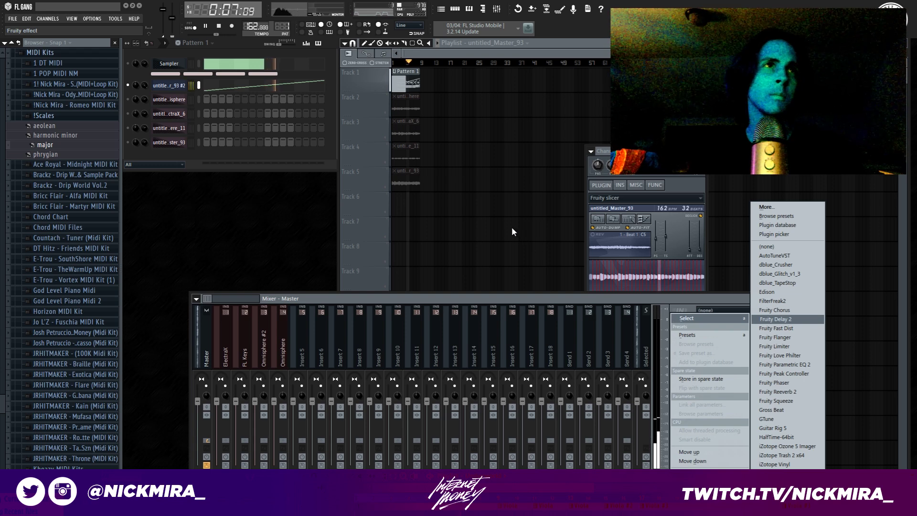
left_click(683, 185)
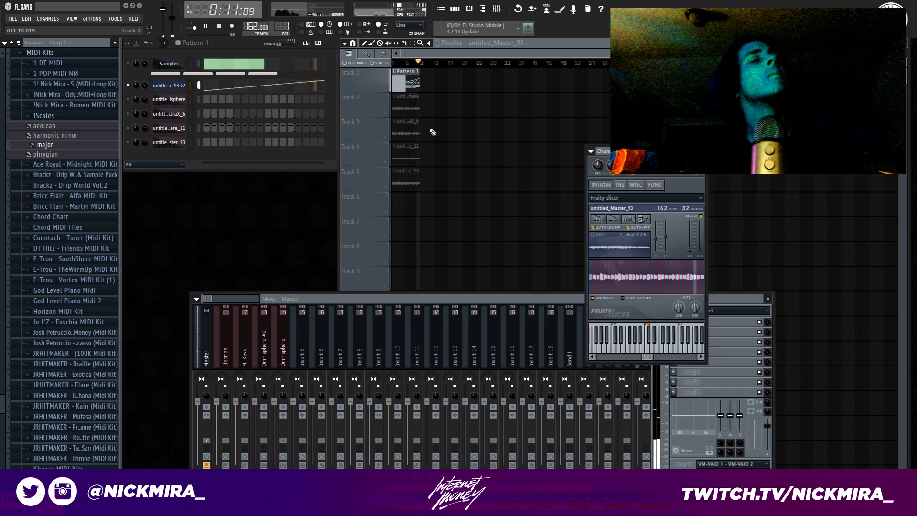
key("space")
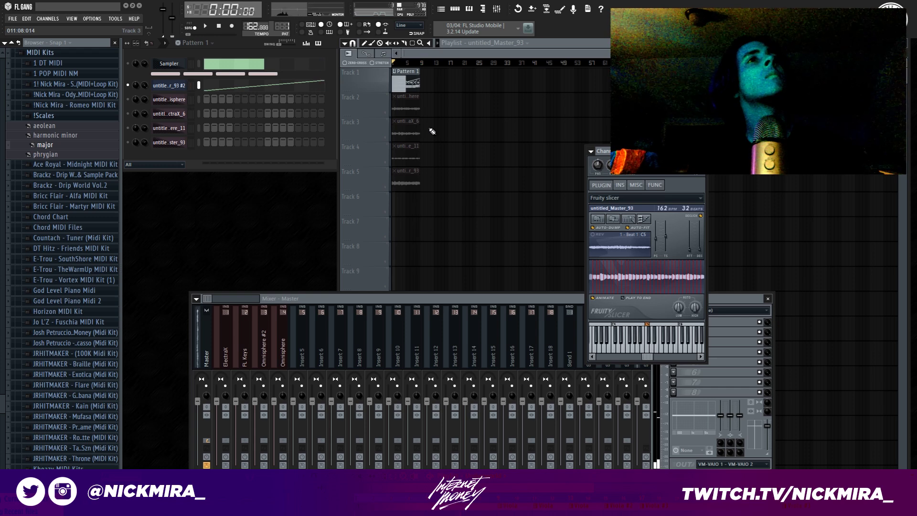
Activate playlist tracks 2 to 4 in place of track 1 and view the sliced loop's notes in the piano roll.
right_click(493, 147)
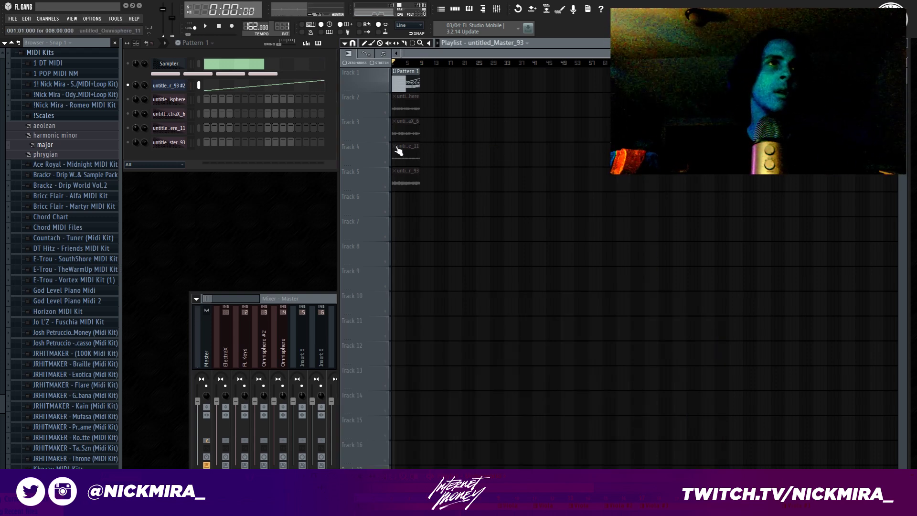
scroll(394, 65, "up", 5)
left_click_drag(385, 117, 389, 165)
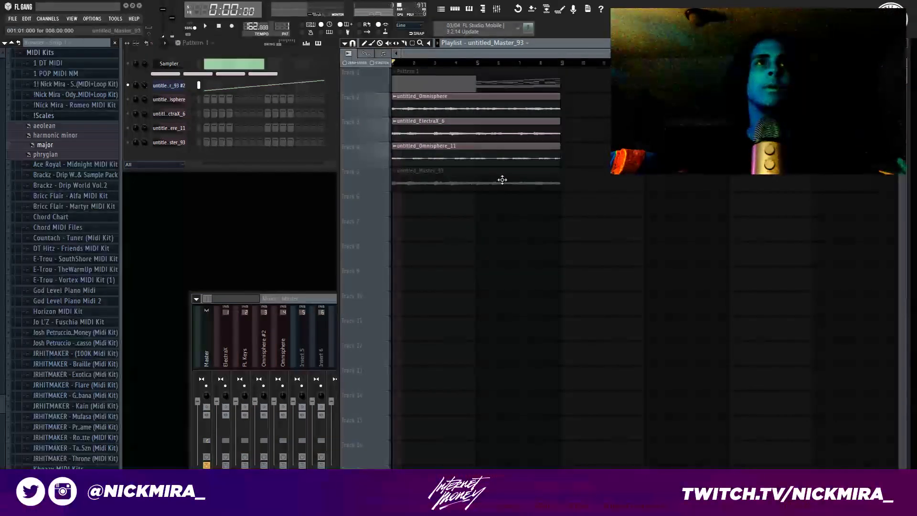
left_click(253, 83)
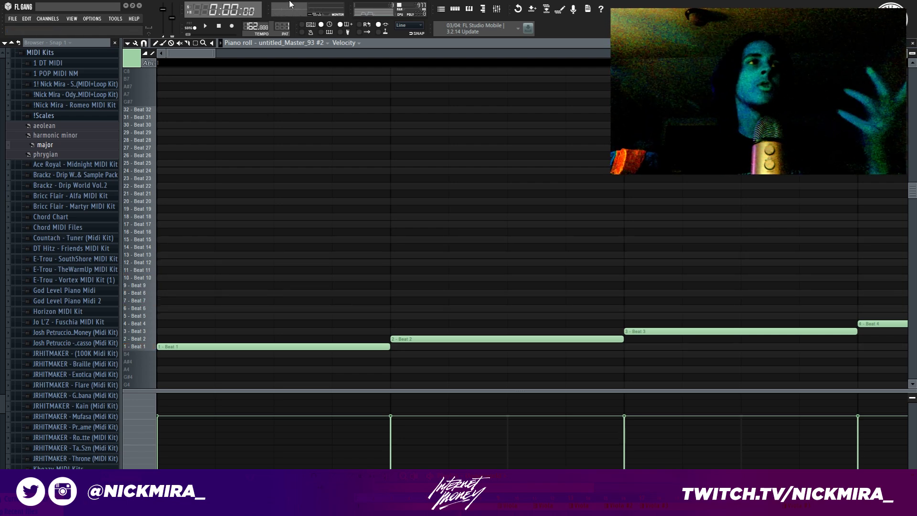
left_click(911, 43)
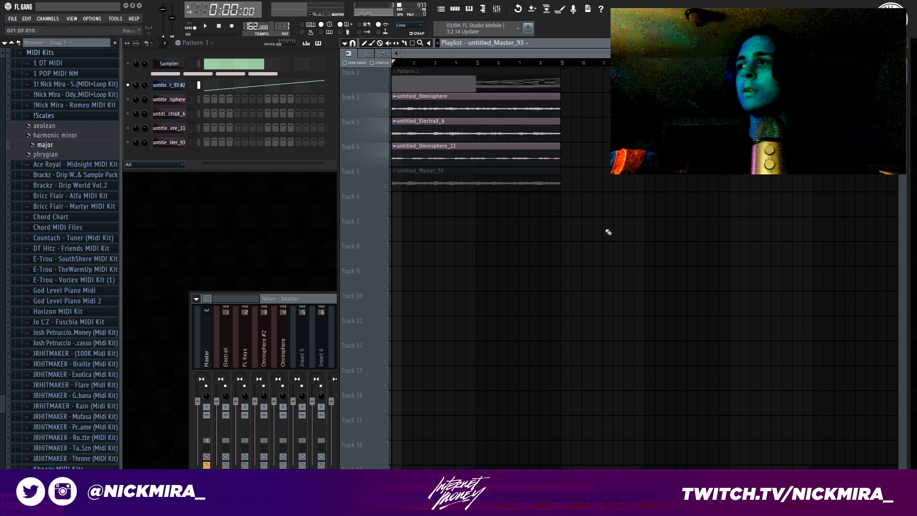
Solo playlist track 2 and unsolo the sliced loop's channel.
left_click(450, 108)
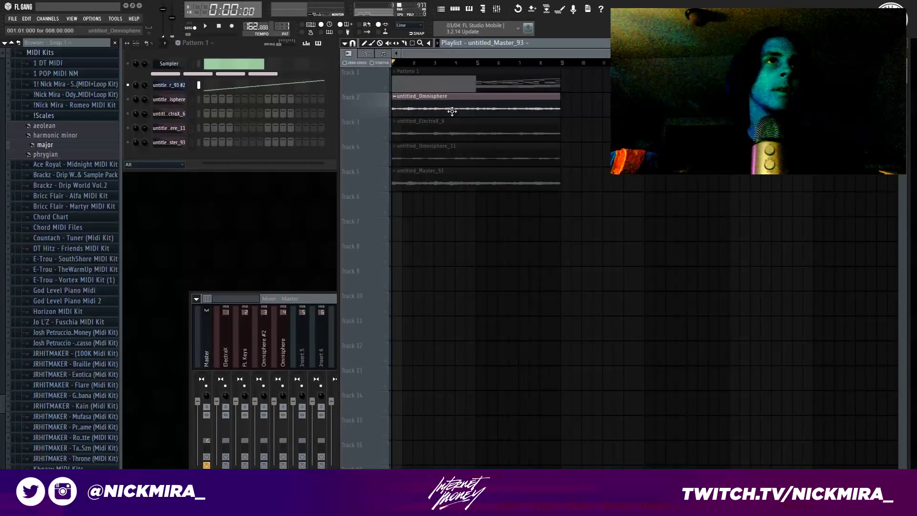
key("space")
right_click(129, 85)
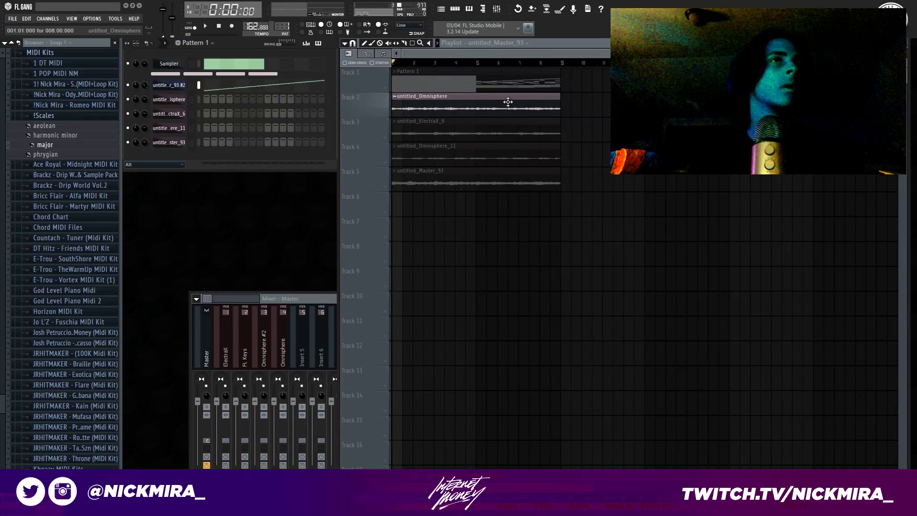
Lower the time-stretching pitch of the rendered Omnisphere, ElectraX_6 and Omnisphere_11 clips.
double_click(466, 108)
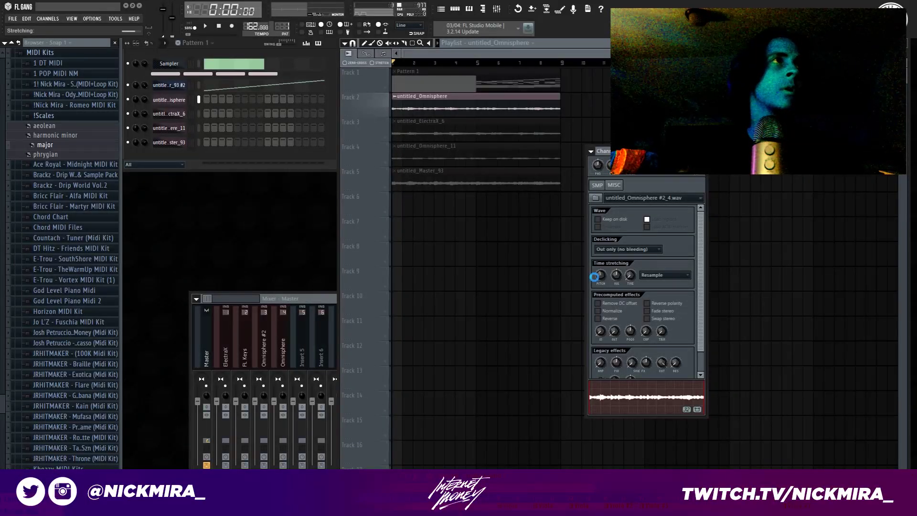
double_click(498, 138)
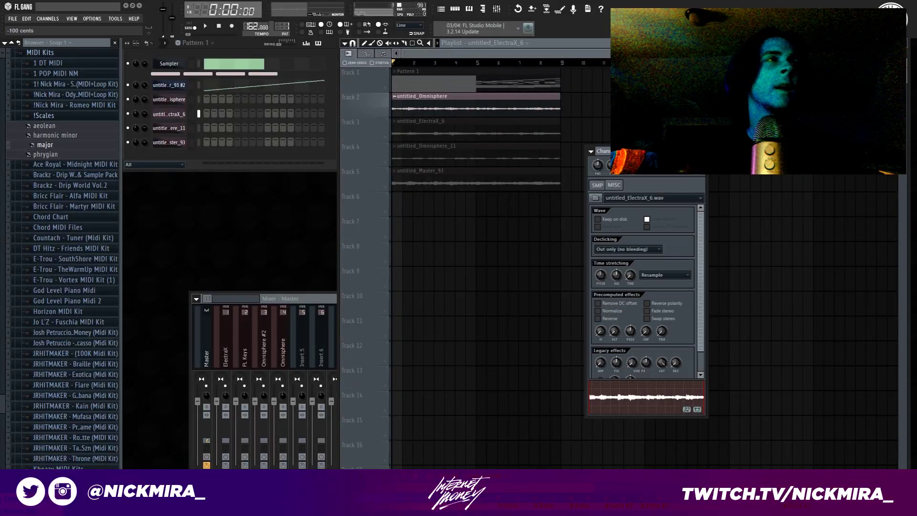
double_click(416, 163)
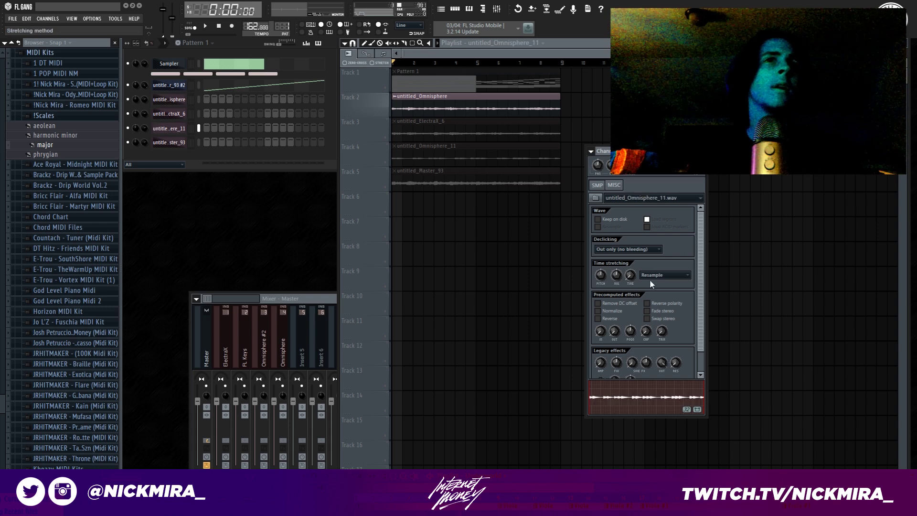
right_click(469, 275)
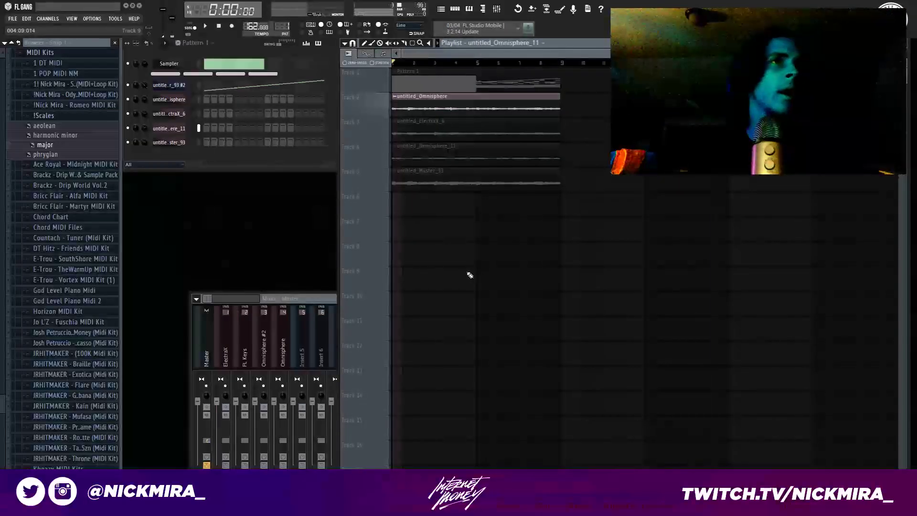
Unmute playlist tracks 3 and 4 and delete the Master clip from track 5.
left_click(391, 142)
left_click(391, 164)
right_click(470, 184)
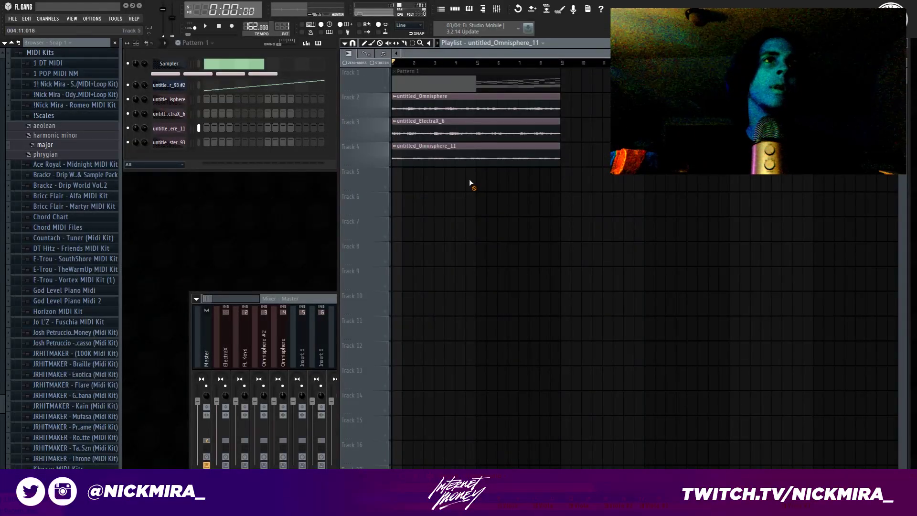
Duplicate the clips on playlist tracks 2 to 4 end to end twice along the timeline.
key("ctrl+b")
key("ctrl+d")
scroll(526, 70, "down", 1)
key("ctrl+a")
key("ctrl+b")
key("ctrl+d")
scroll(566, 65, "down", 1)
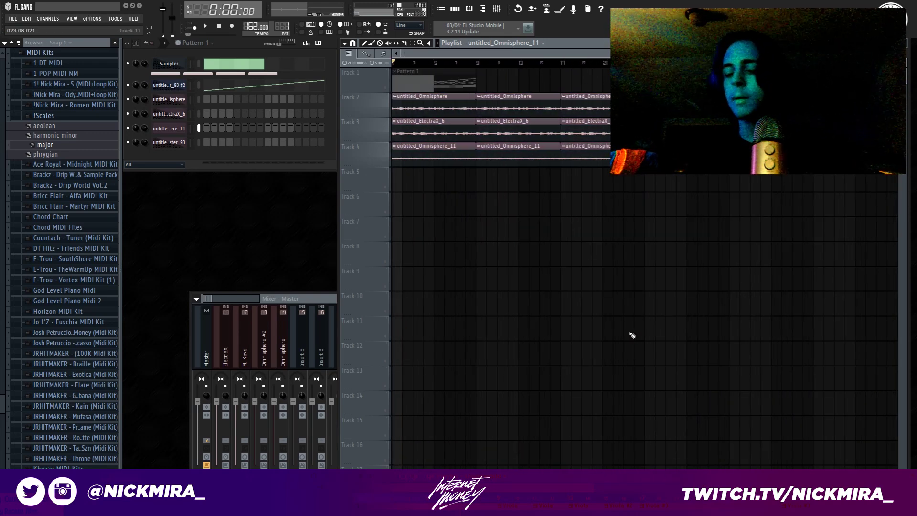
Delete the first ElectraX_6 and Omnisphere_11 clips so the opening section holds only the track 2 clip.
right_click(466, 131)
right_click(459, 156)
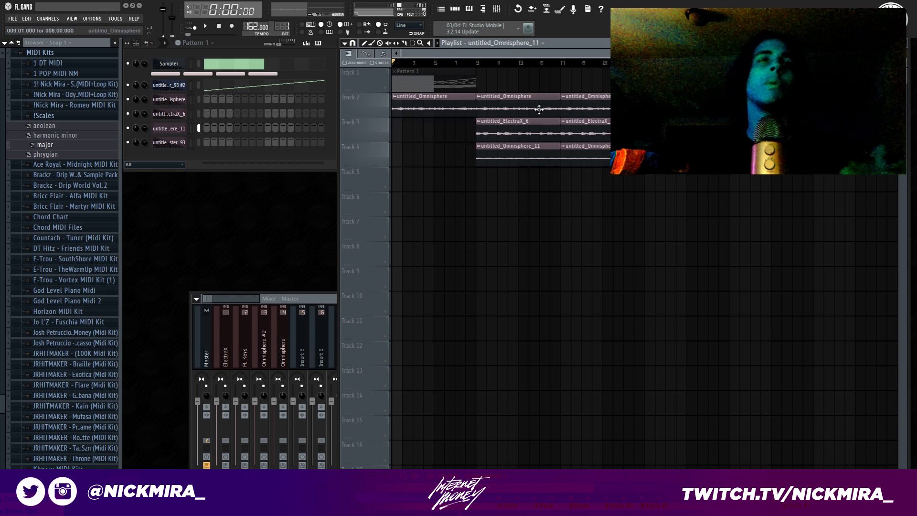
Play the opening section and delete the Omnisphere_11 clip at bar 9 on track 4, keeping the ElectraX_6 clip above it.
key("space")
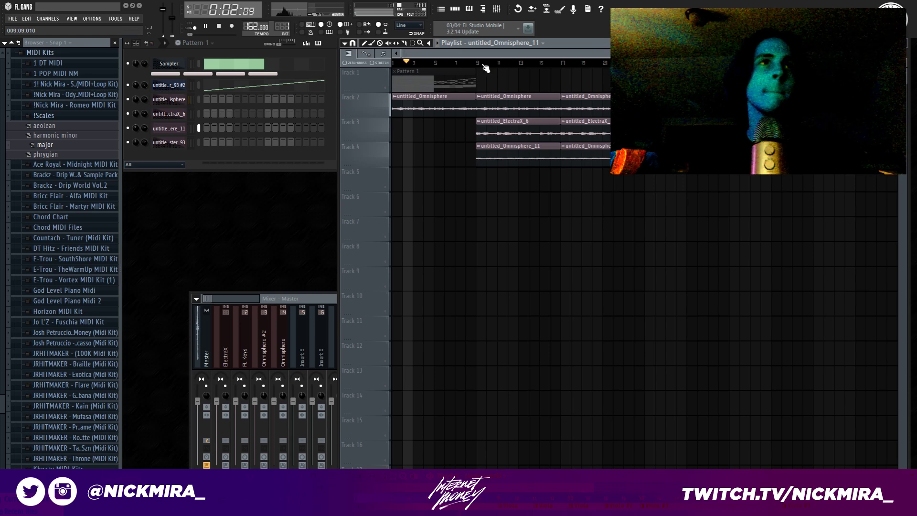
key("space")
left_click(483, 64)
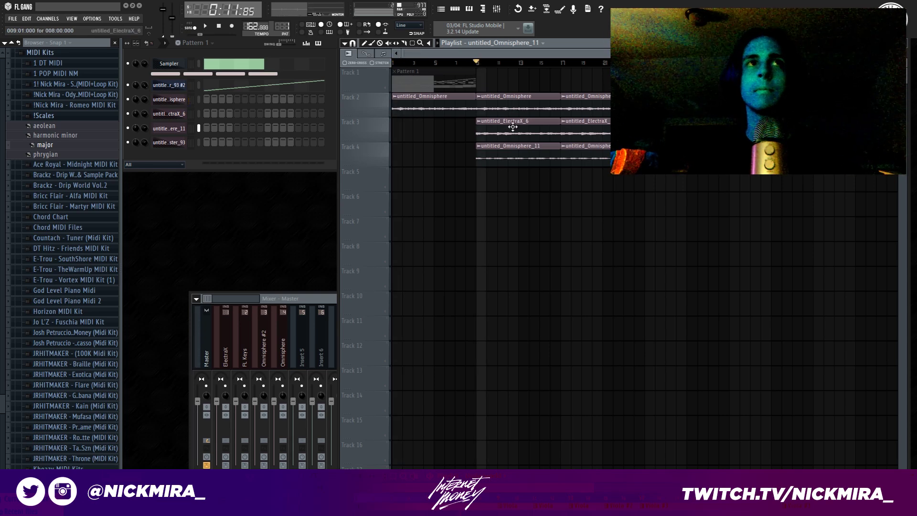
right_click(512, 127)
key("ctrl+z")
right_click(512, 155)
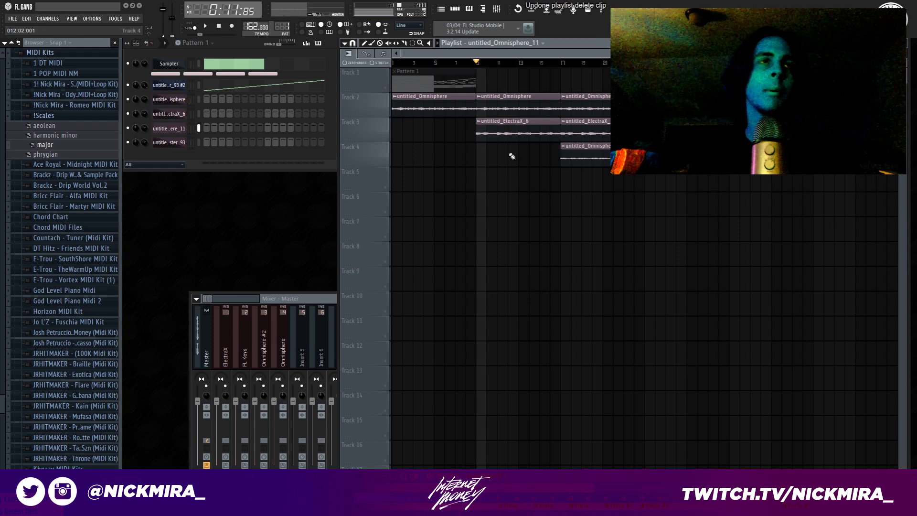
Delete the ElectraX_6 clip at bar 17 on track 3 and play the arrangement from there.
key("space")
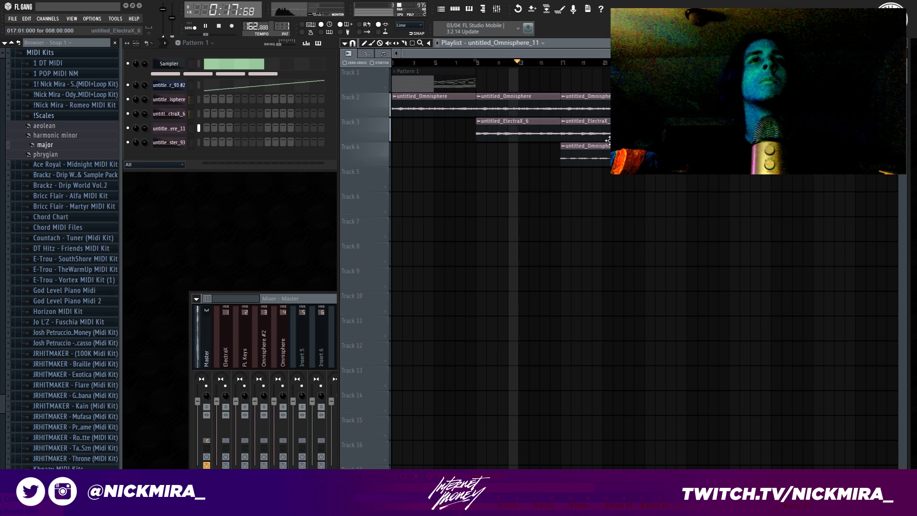
right_click(580, 135)
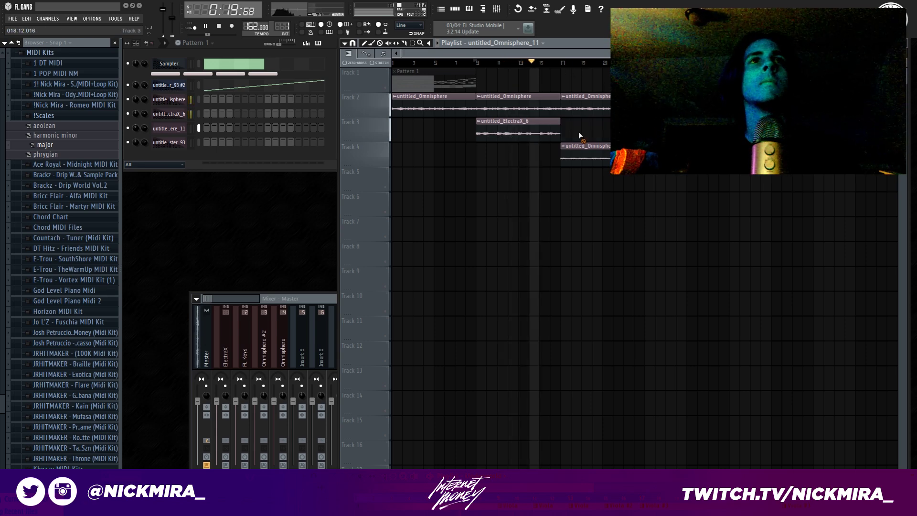
key("space")
left_click(562, 63)
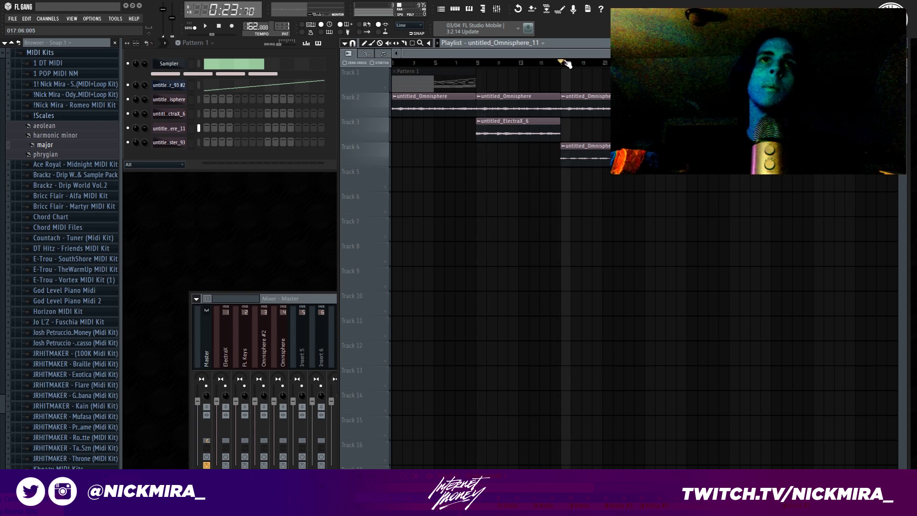
key("space")
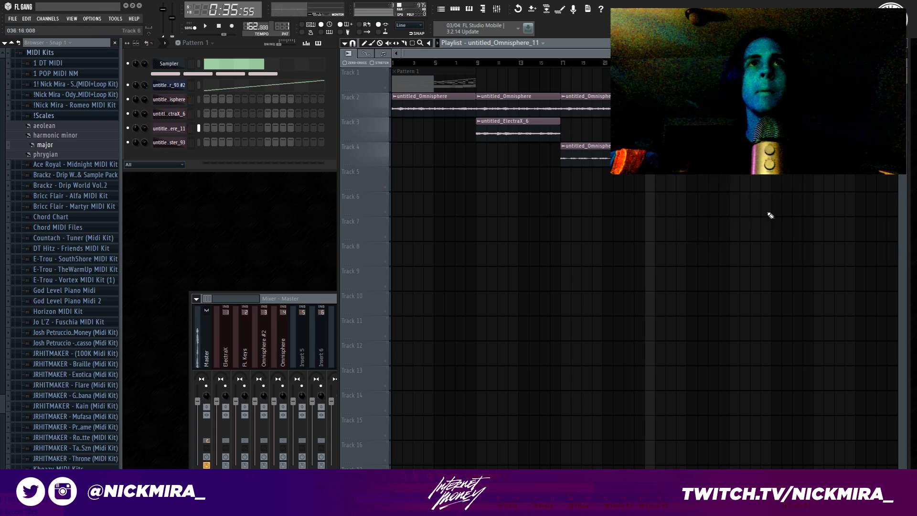
left_click_drag(604, 105, 608, 153)
key("ctrl+d")
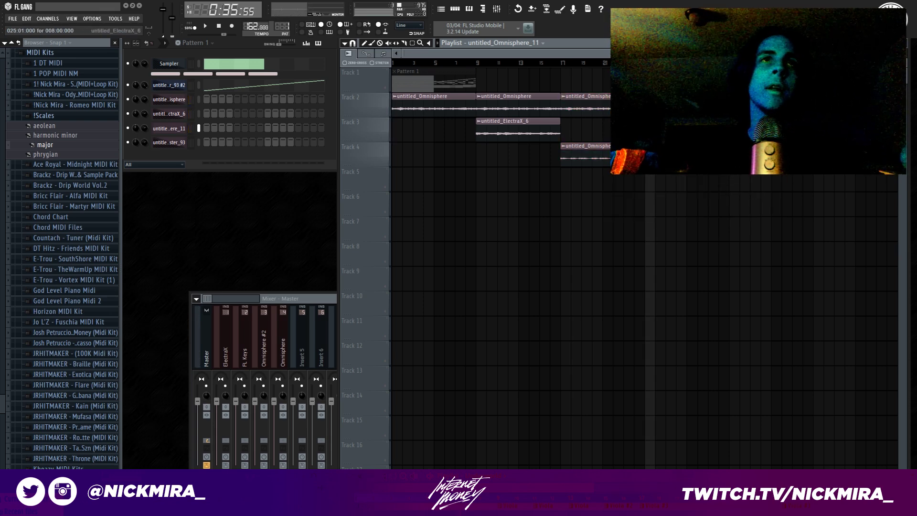
Route the ElectraX_6, Omnisphere_11 and Master_93 channels to separate consecutive mixer tracks starting at Insert 7.
left_click(204, 346)
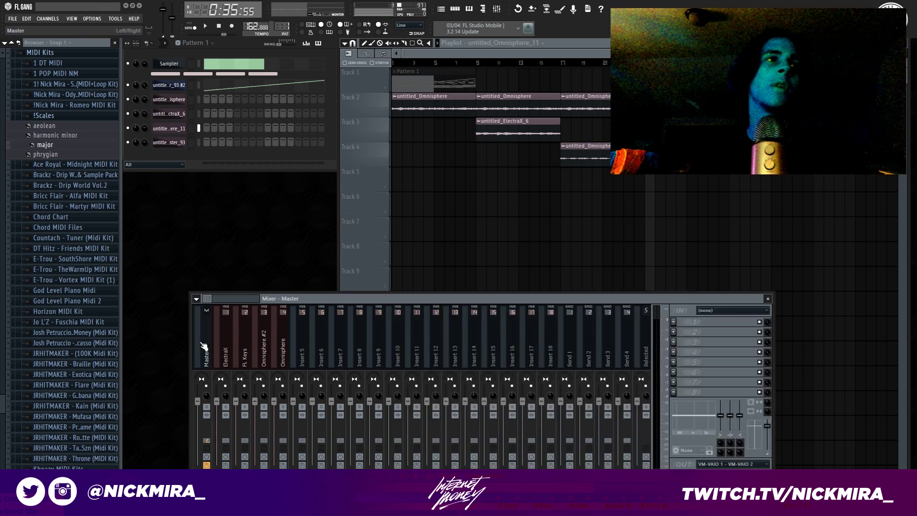
key("space")
left_click(228, 344)
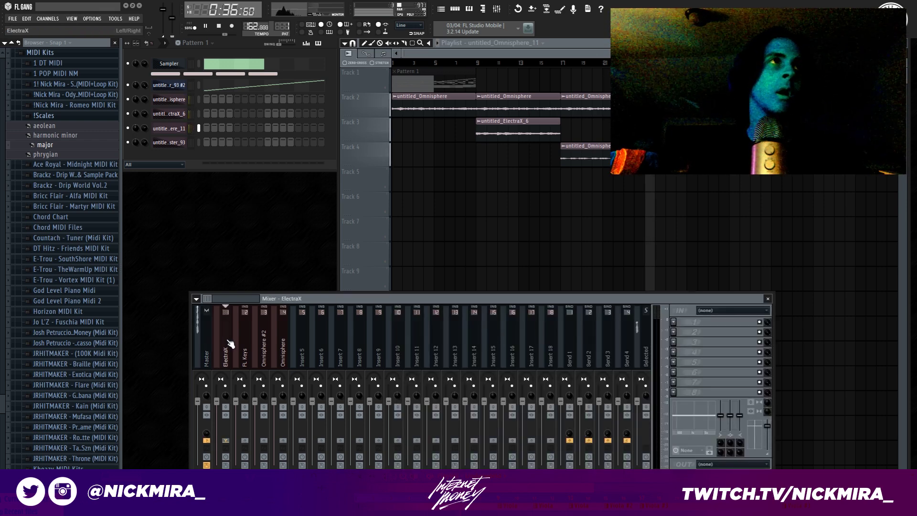
key("space")
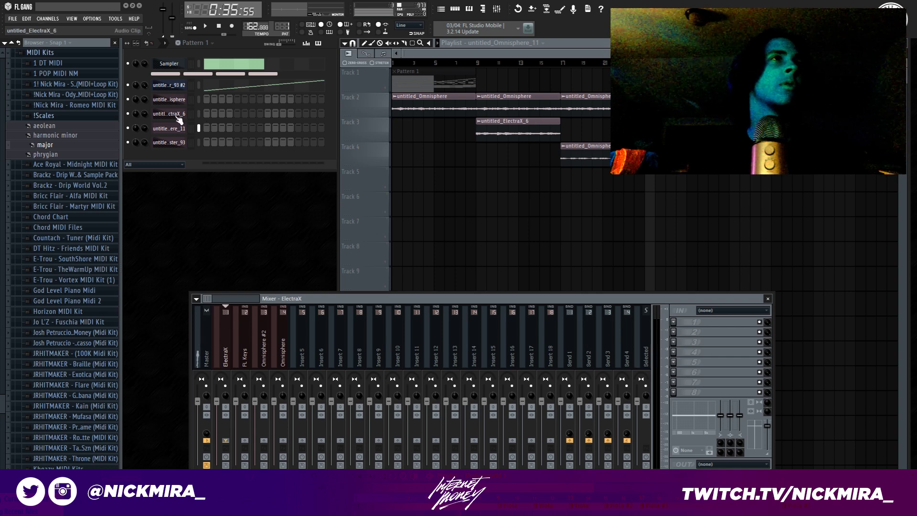
left_click_drag(201, 113, 205, 151)
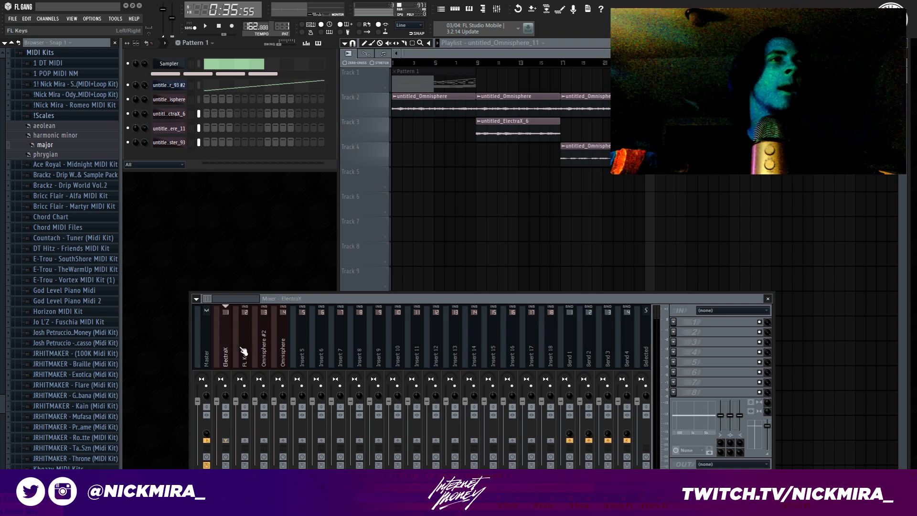
left_click(293, 351)
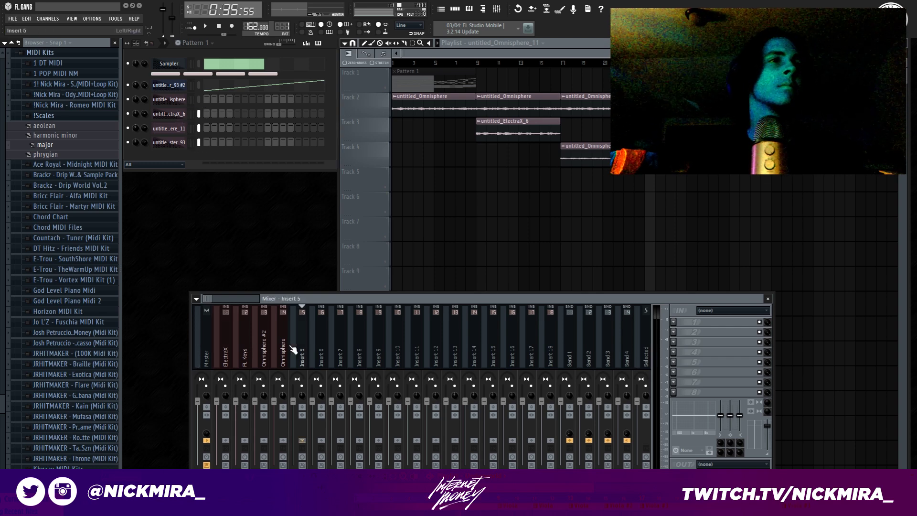
right_click(331, 349)
mouse_move(406, 342)
left_click(468, 350)
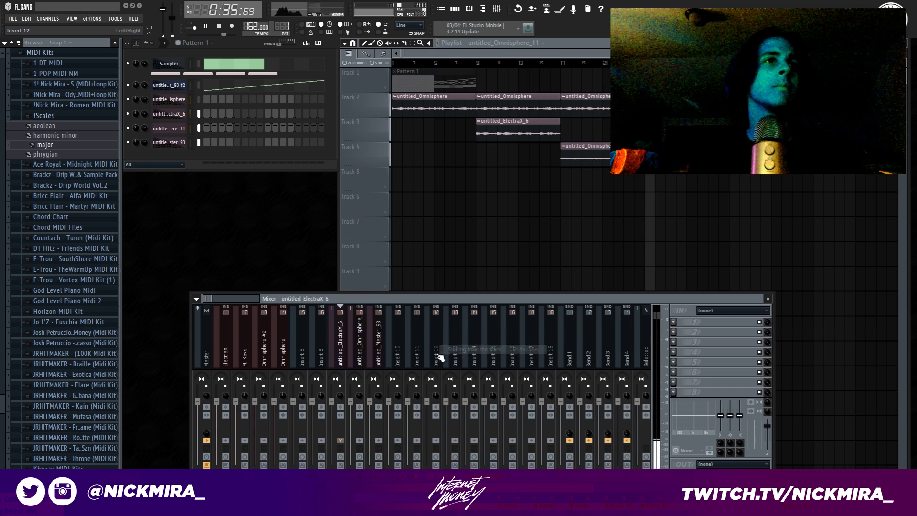
key("space")
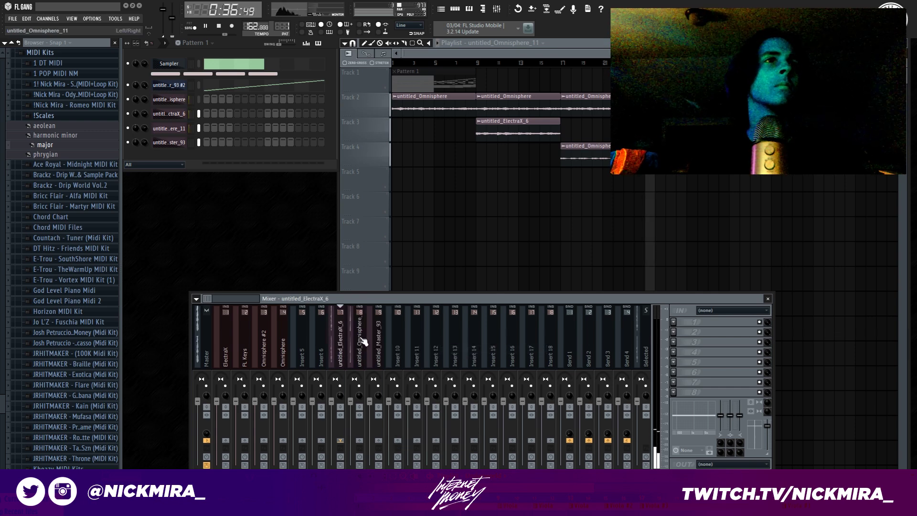
Link the untitled_Omnisphere channel to the untitled_Master_93 mixer track on insert 9.
left_click(199, 100)
right_click(376, 335)
left_click(487, 340)
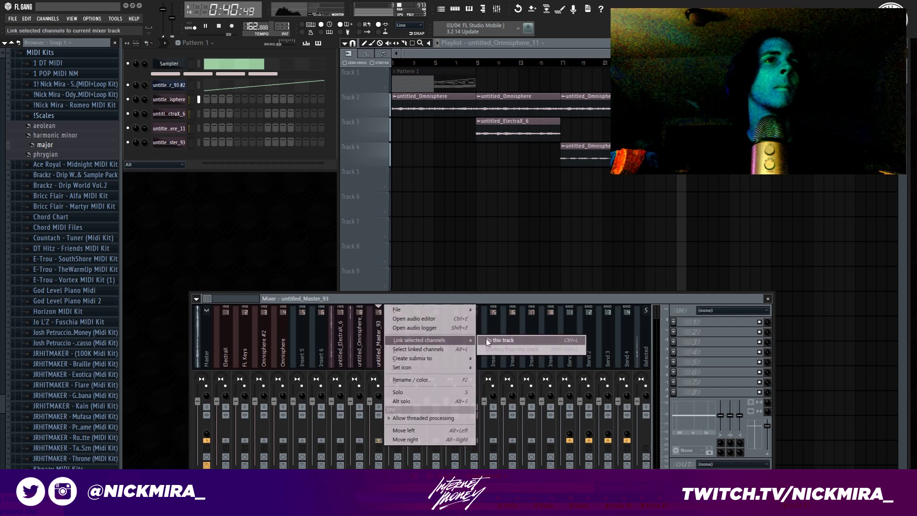
Rename mixer insert 9 as omn and play the clips to check its routing.
right_click(380, 338)
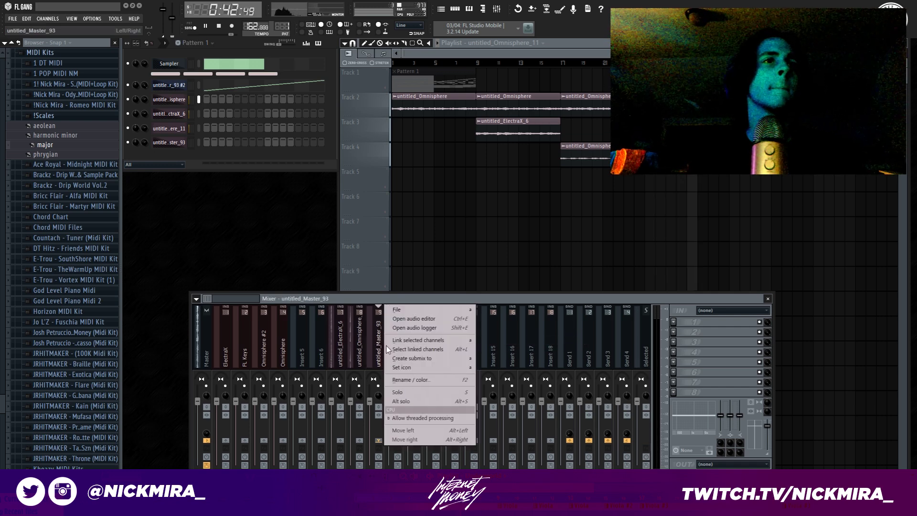
left_click(416, 381)
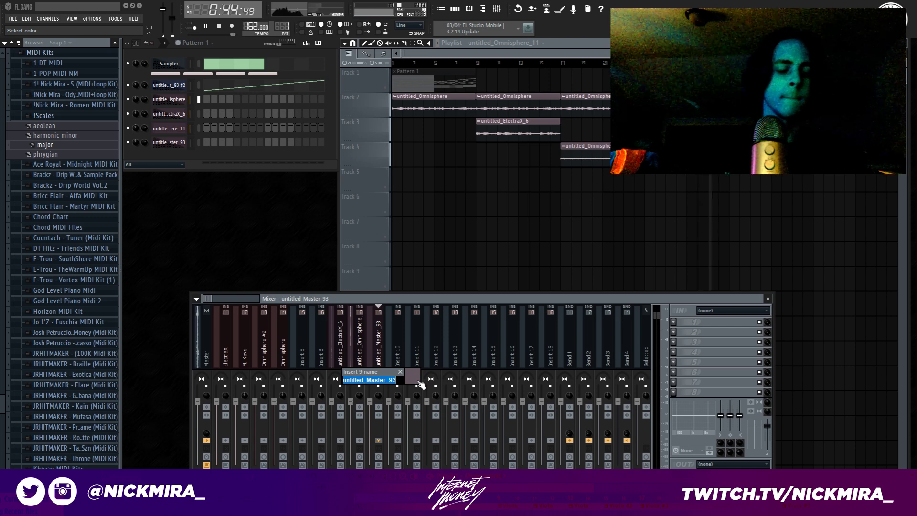
type("omn")
key("Return")
key("space")
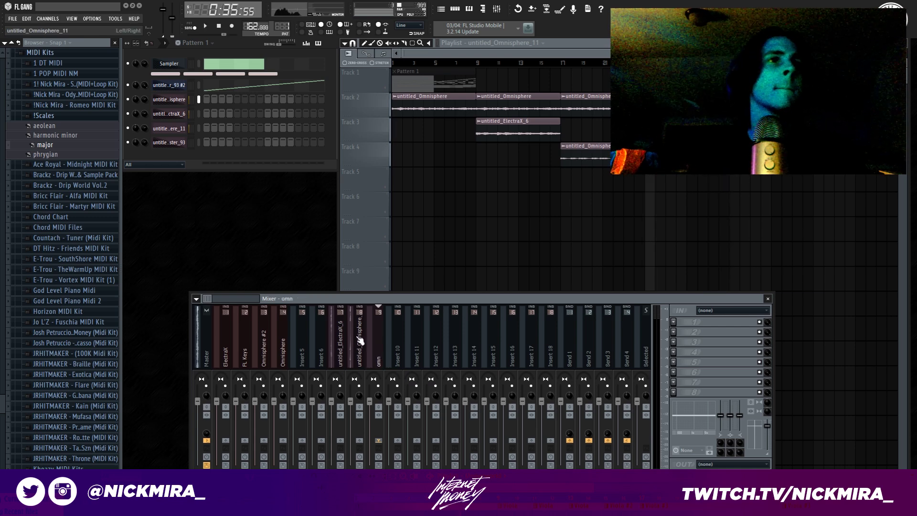
right_click(378, 385)
key("space")
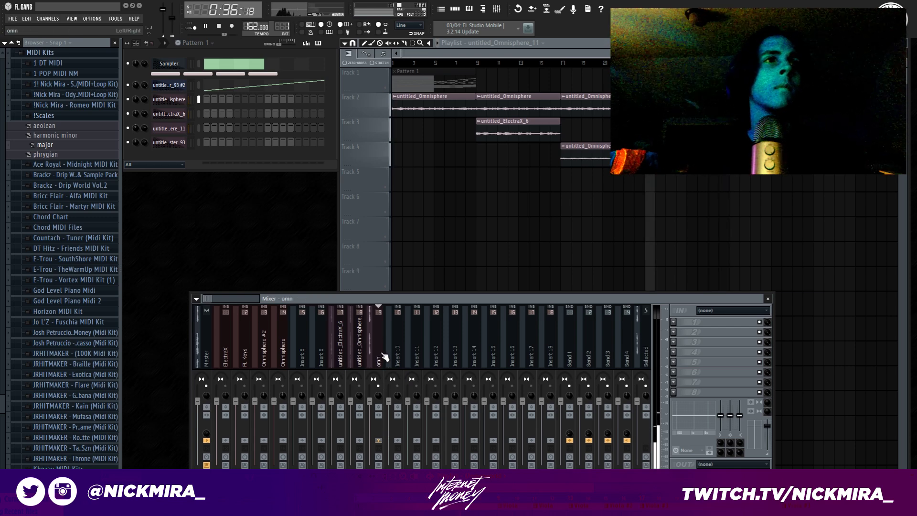
Add Fruity Chorus to effect slot 3 of the omn track, turn on Wet only, and bypass the effect after listening.
left_click(674, 343)
mouse_move(716, 318)
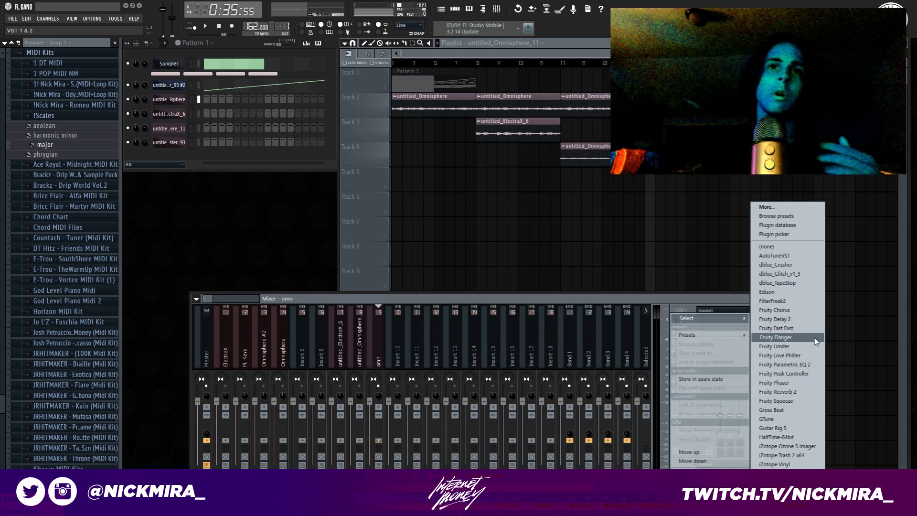
left_click(791, 310)
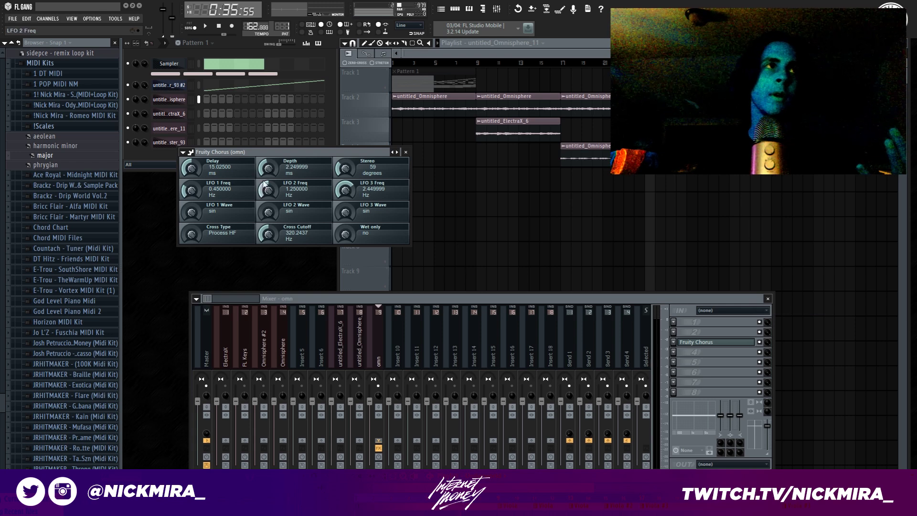
key("space")
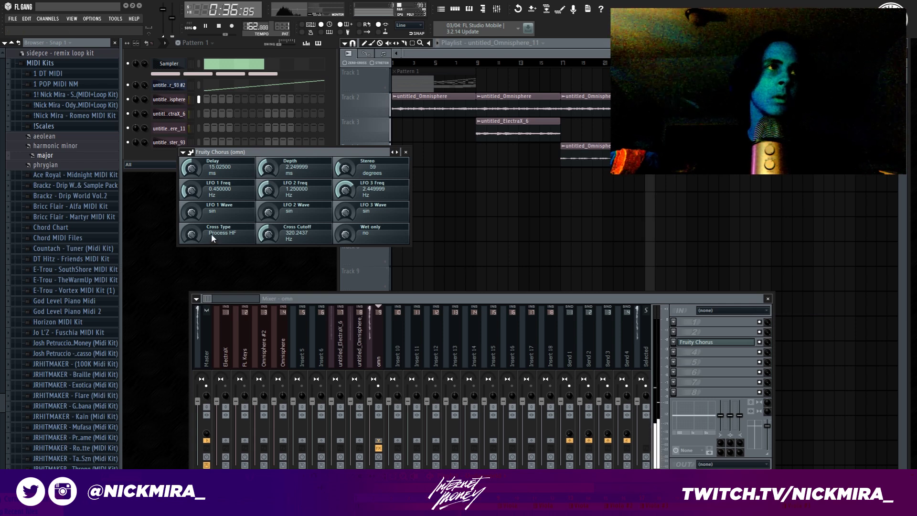
left_click_drag(345, 233, 345, 210)
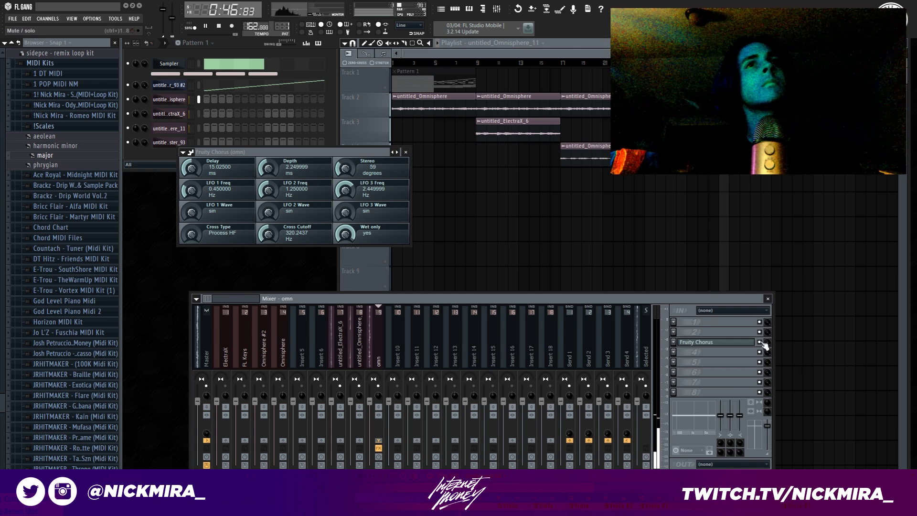
key("space")
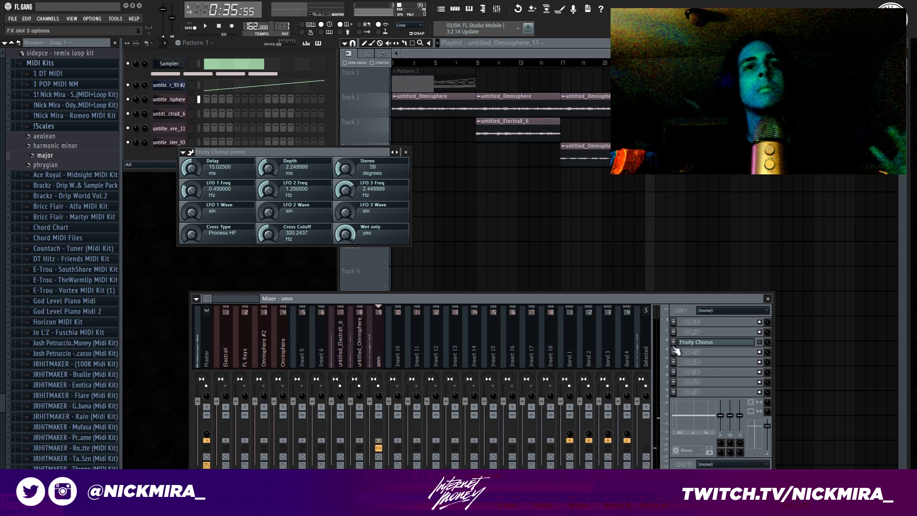
Try Fruity Phaser in effect slot 4 of the omn track during playback.
left_click(673, 352)
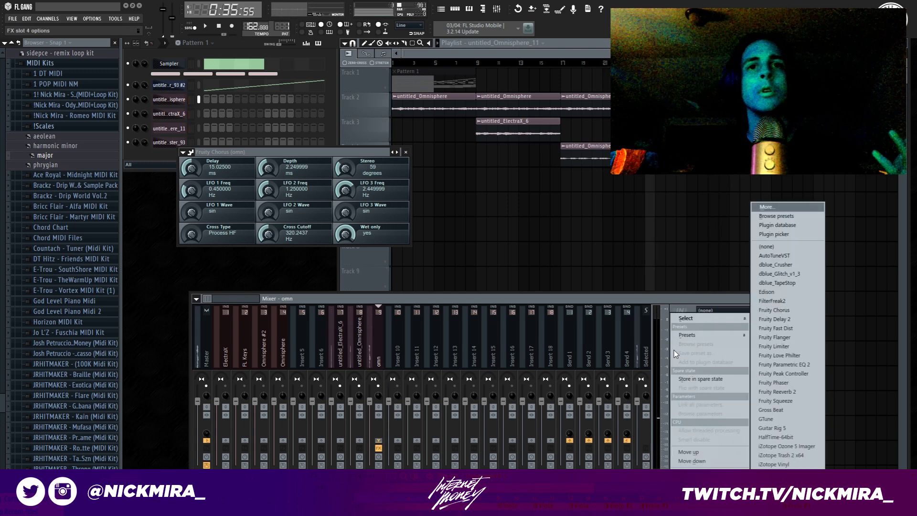
left_click(735, 354)
key("space")
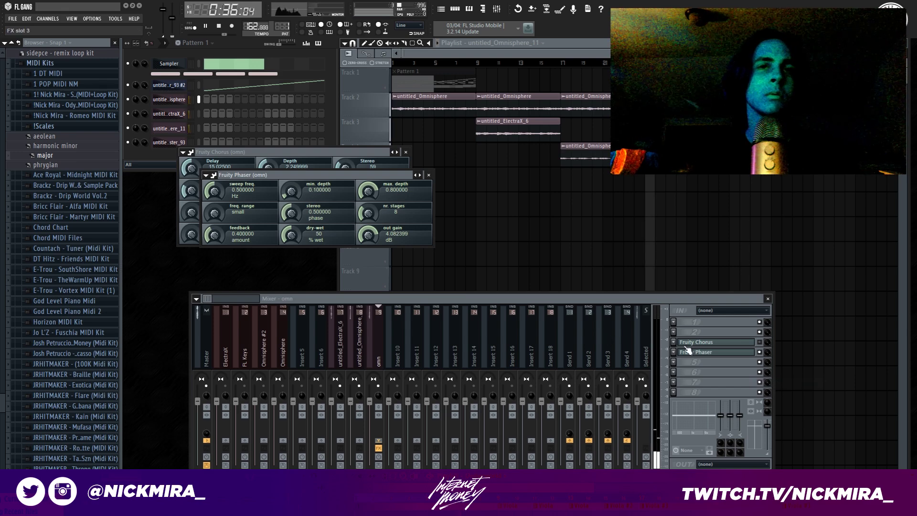
key("space")
Remove Fruity Phaser from effect slot 4 of the omn track.
left_click(673, 351)
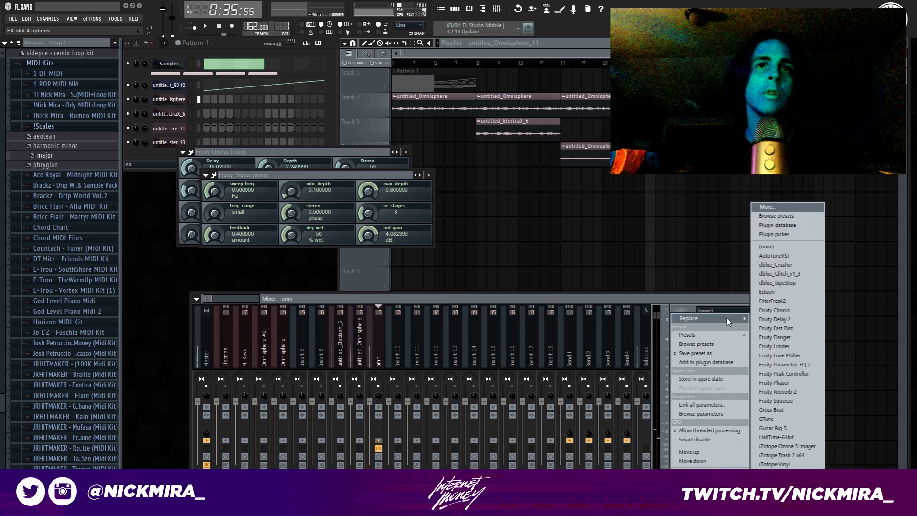
left_click(771, 254)
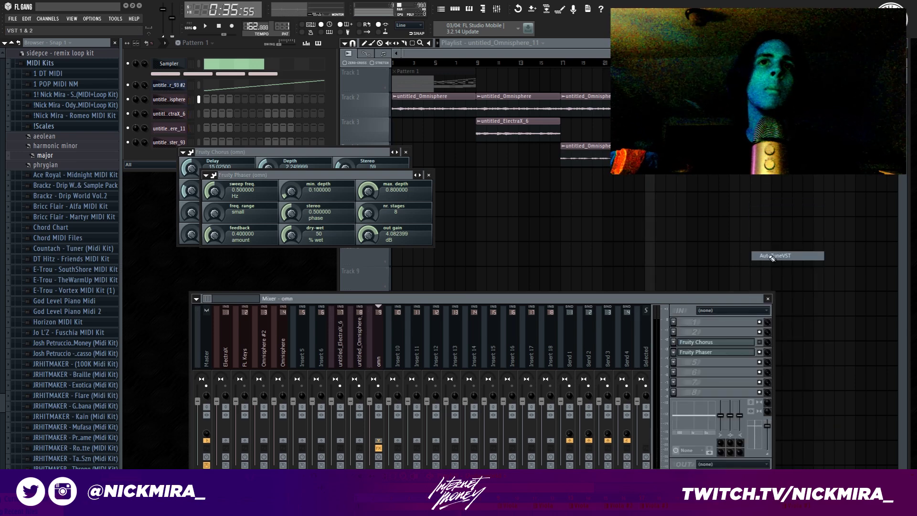
left_click(675, 352)
mouse_move(721, 318)
left_click(764, 248)
Load Gross Beat into effect slot 4 of the Master mixer track.
left_click(201, 343)
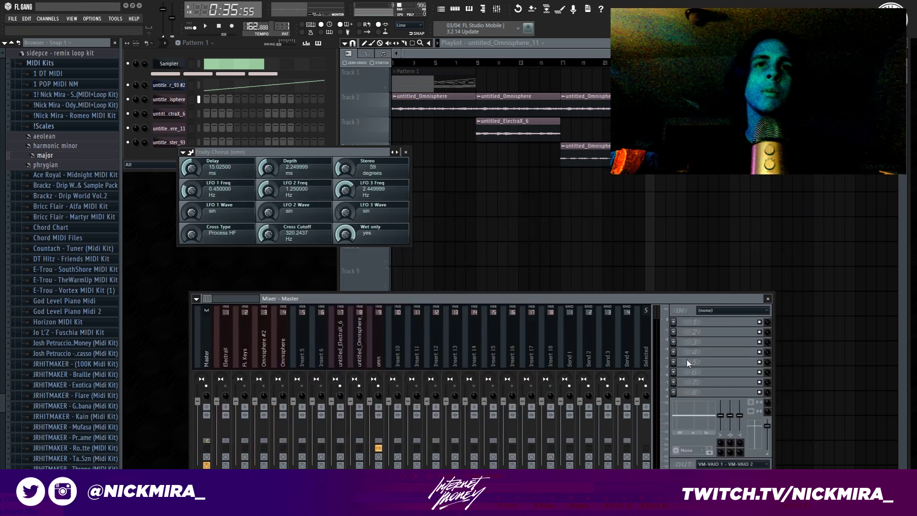
left_click(674, 352)
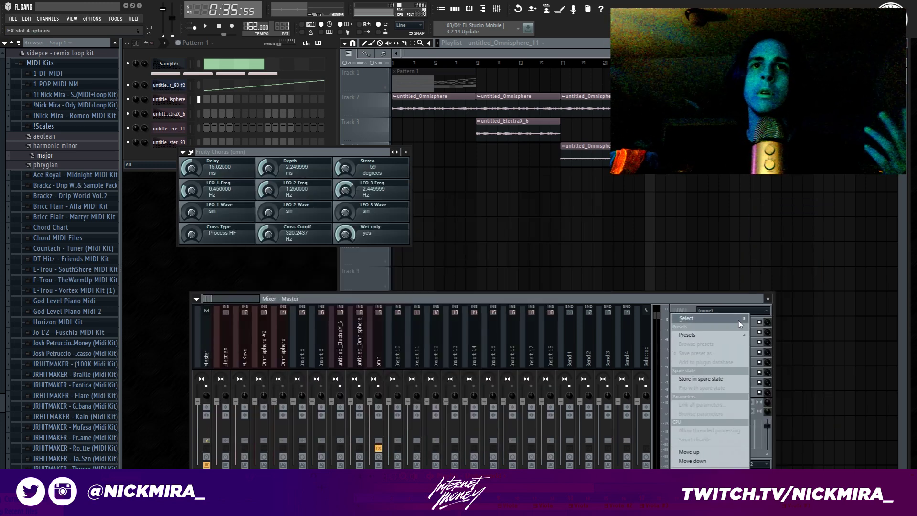
mouse_move(738, 319)
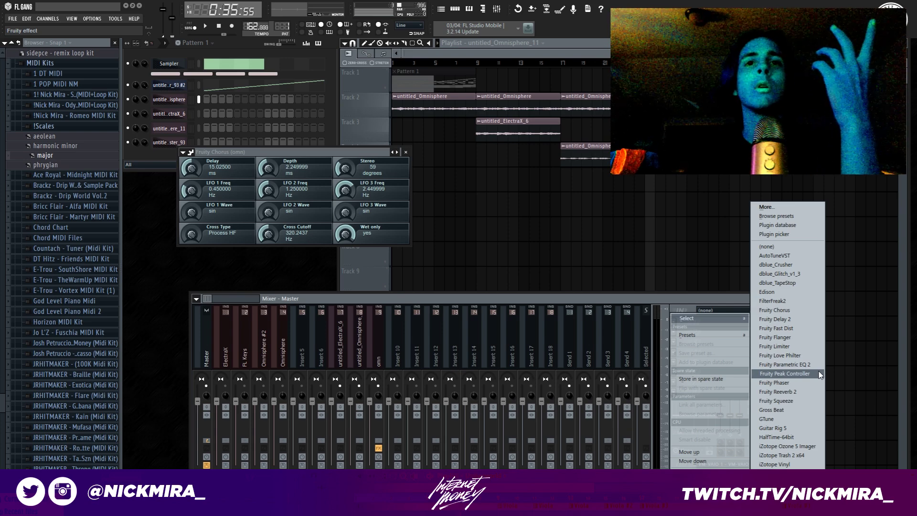
left_click(802, 409)
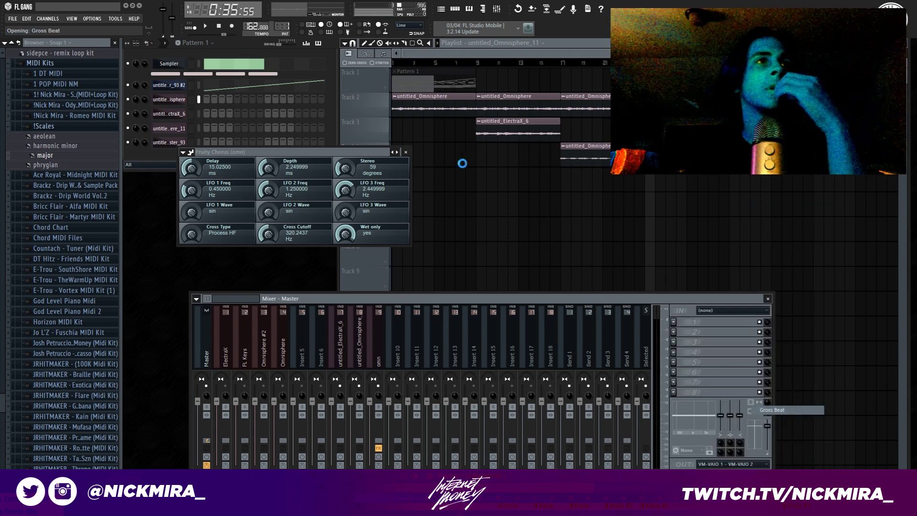
Load the Gross Beat preset with the flange and WishWash time patterns and select Flange pat during playback.
left_click(578, 175)
left_click(602, 193)
key("space")
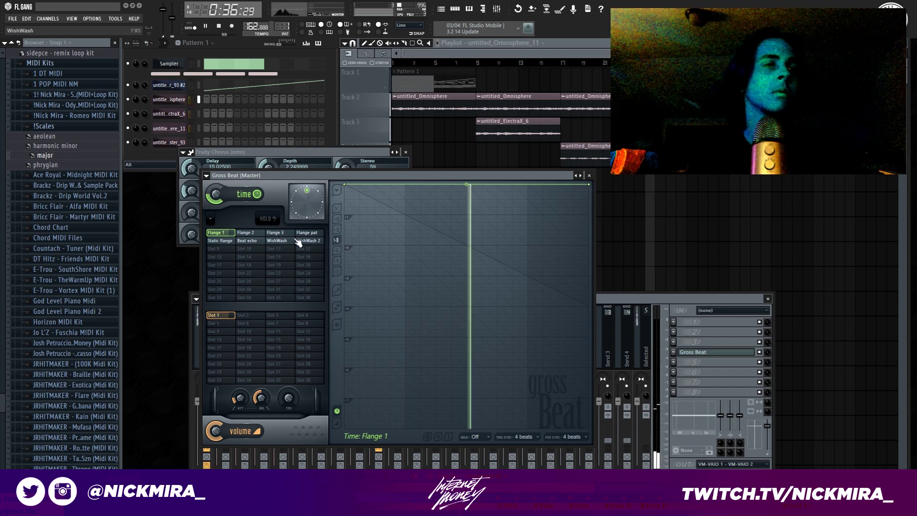
left_click(300, 234)
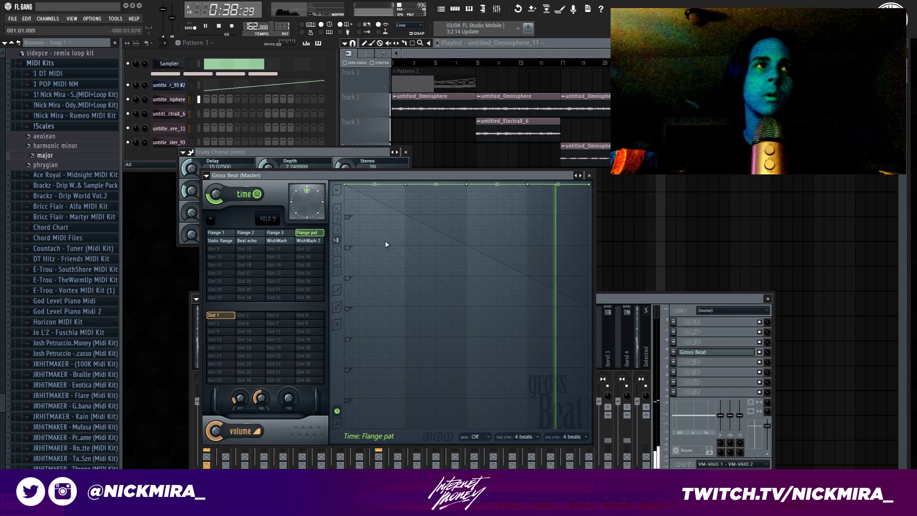
Try the WishWash 2 time pattern in Gross Beat on the Master track during playback.
left_click(308, 240)
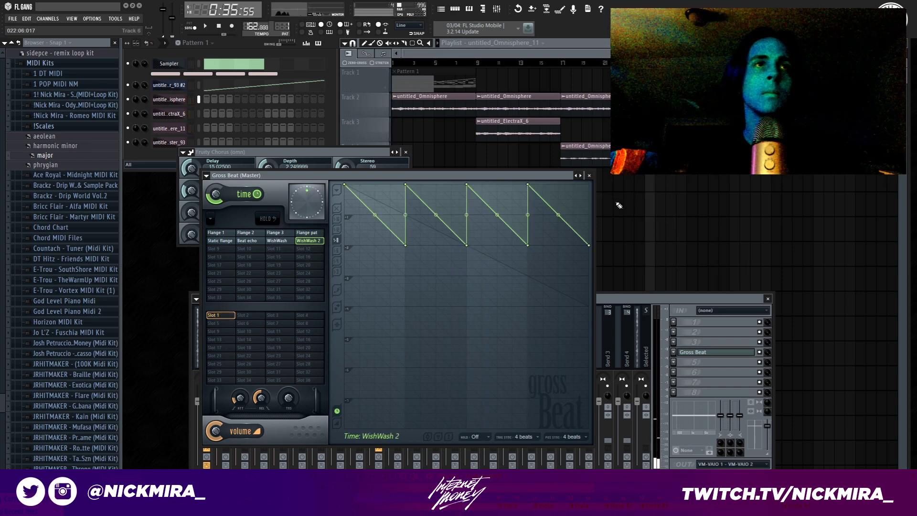
left_click(674, 352)
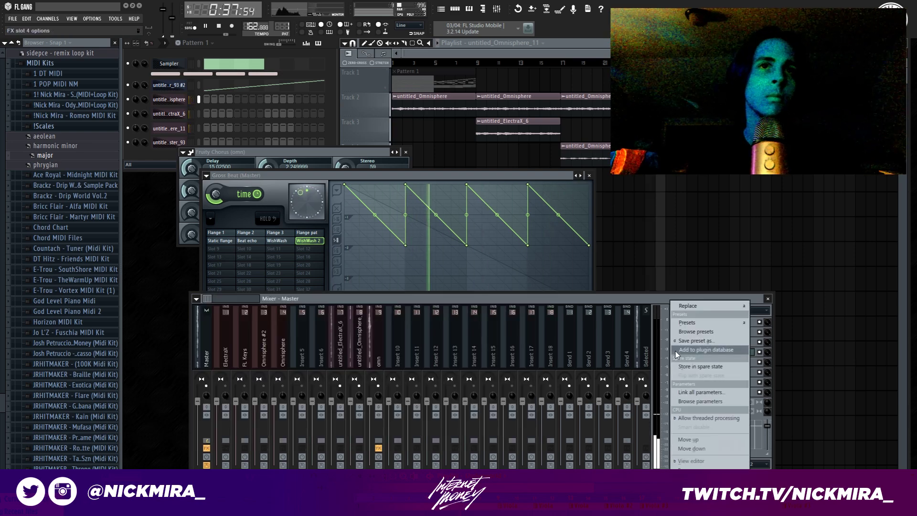
mouse_move(717, 305)
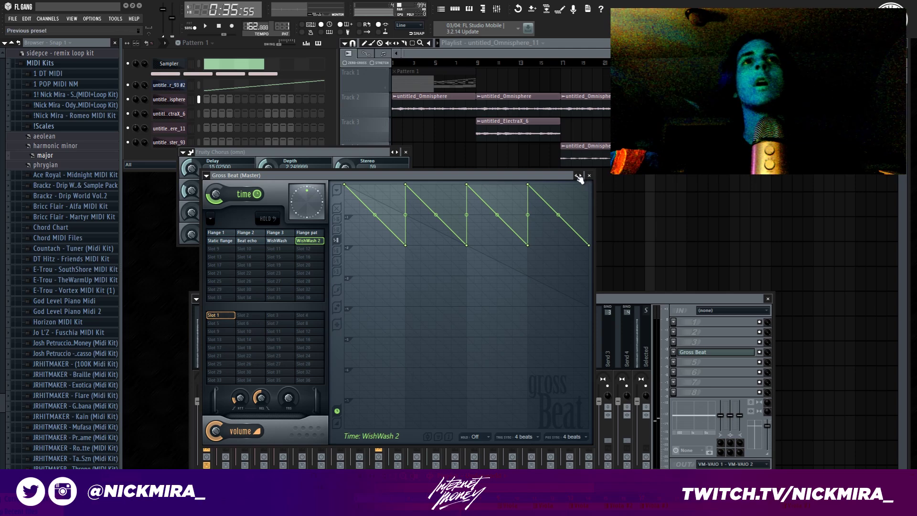
Load the Gross Beat bank containing the Jab to Reverse and Grunge time patterns and select DarkReverse.
left_click(578, 175)
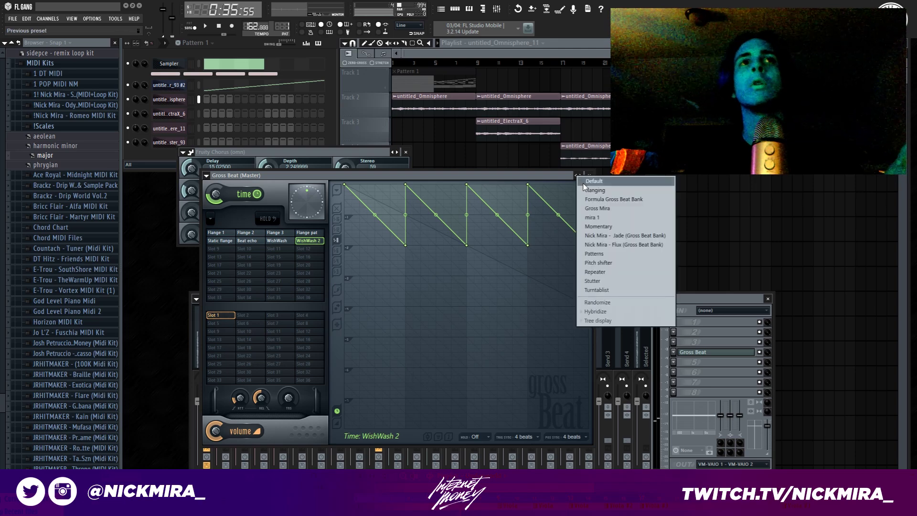
left_click(633, 240)
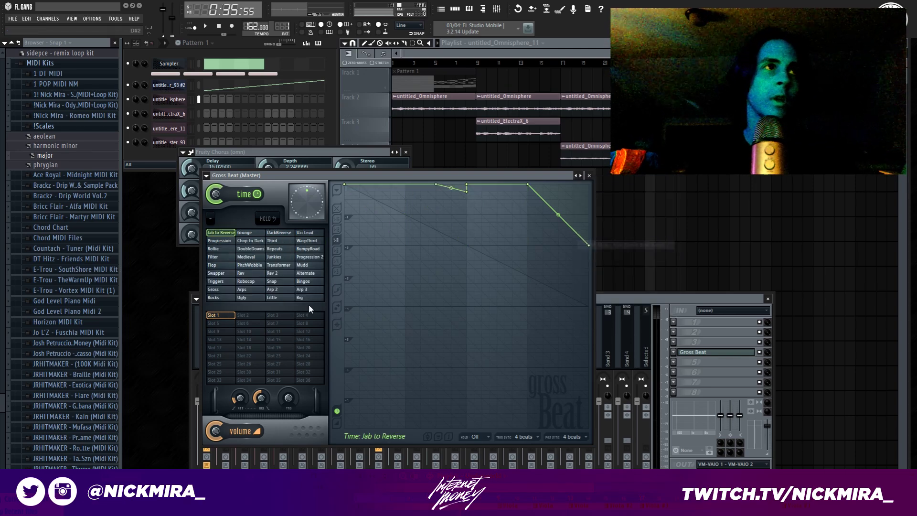
left_click(256, 260)
left_click_drag(254, 259, 276, 236)
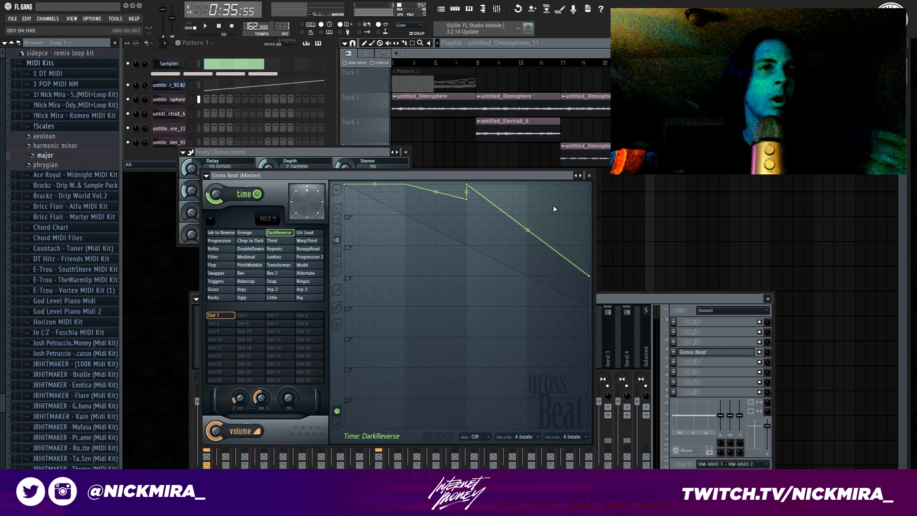
Audition the DarkReverse time pattern, reducing the Gross Beat time mix to about 51%.
key("space")
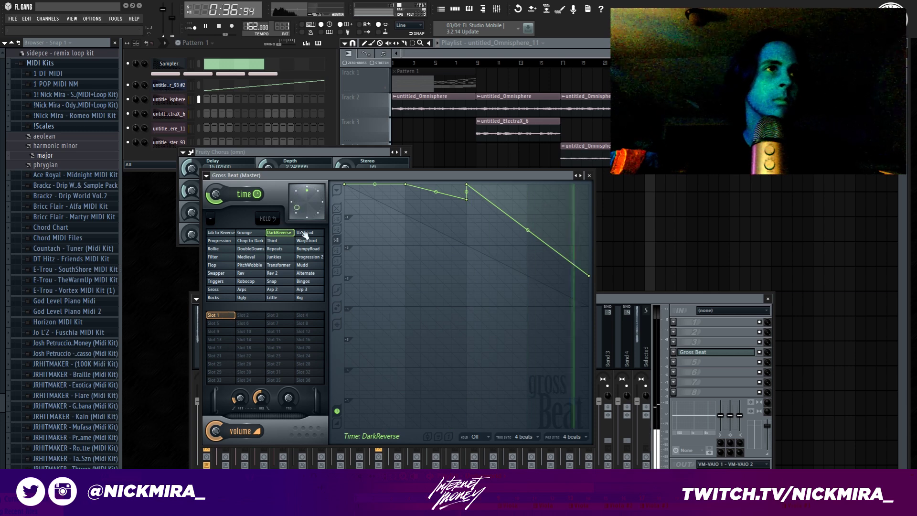
key("space")
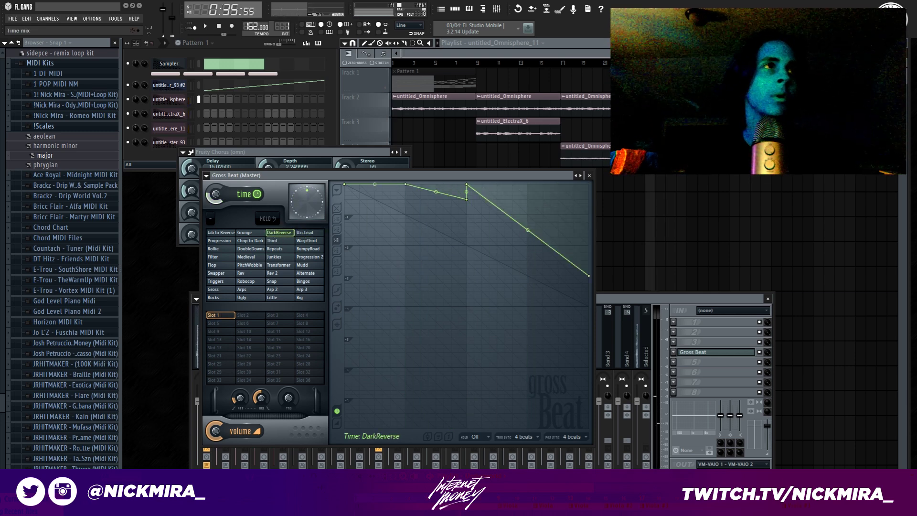
key("space")
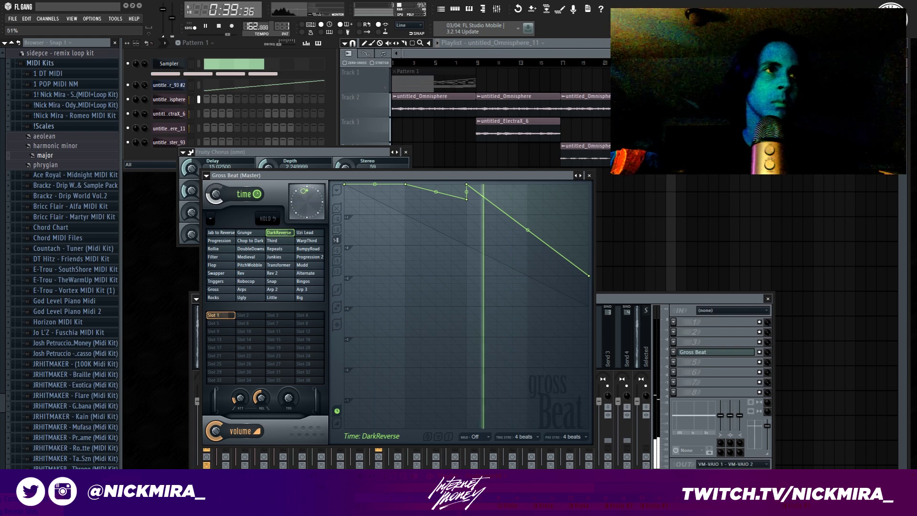
key("space")
Select the Gross time pattern, audition it with the time mix lowered to about 62%, and close Gross Beat.
left_click(214, 289)
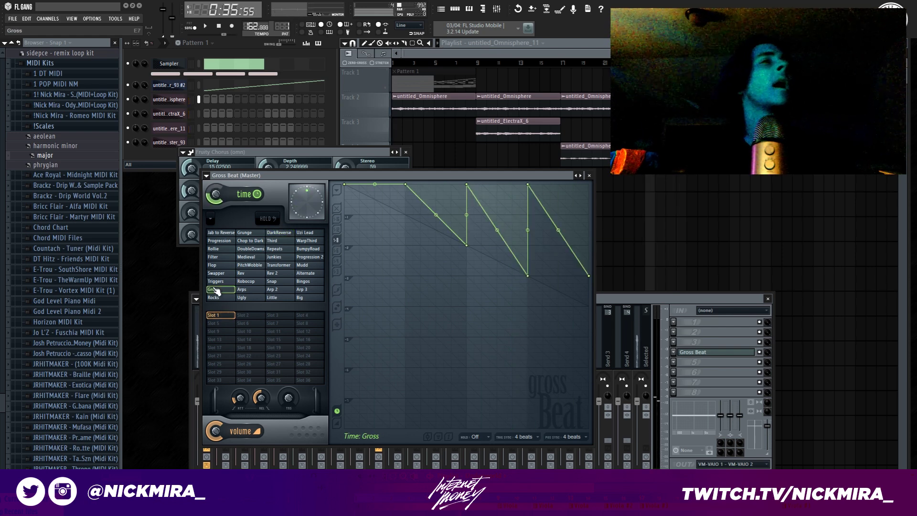
key("space")
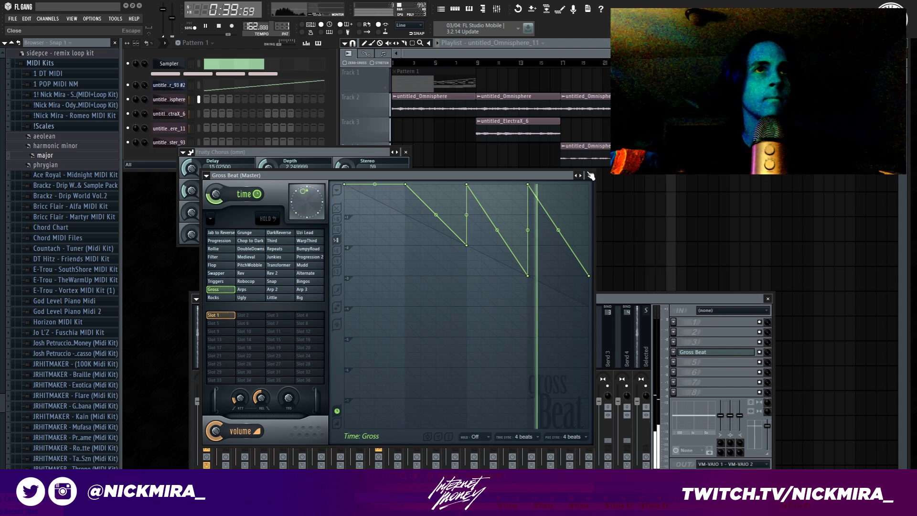
key("space")
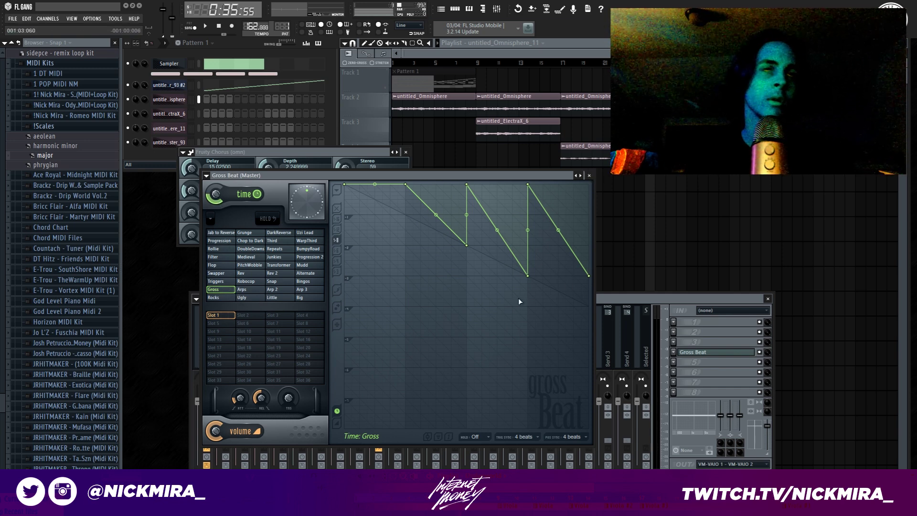
key("space")
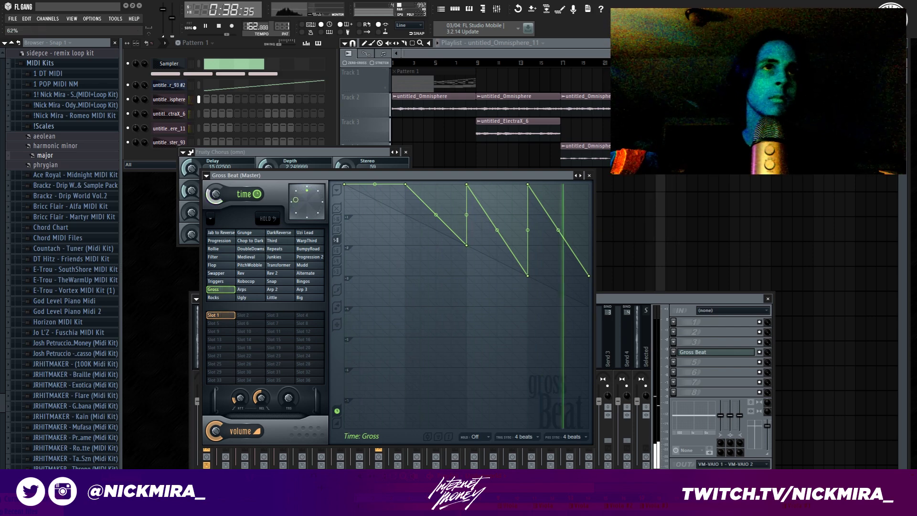
left_click(590, 175)
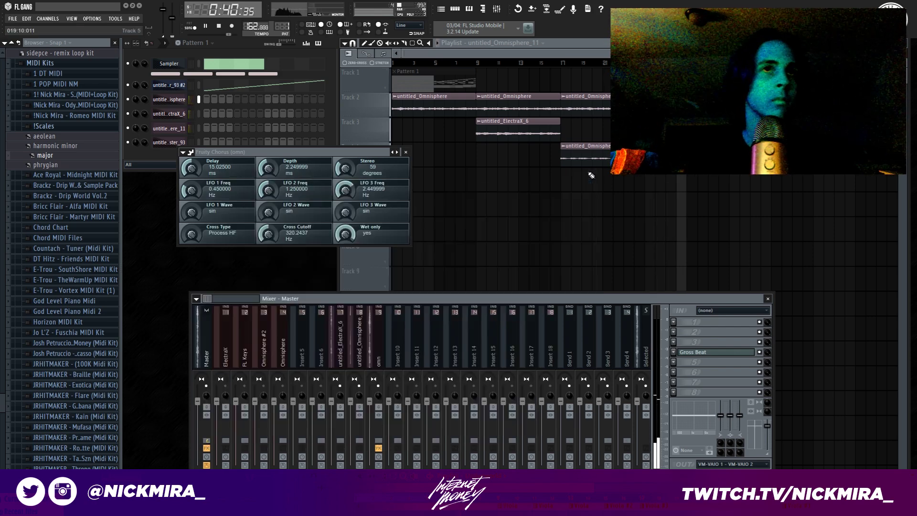
Create an automation clip for the mix level of Gross Beat on the Master mixer track.
left_click(590, 202)
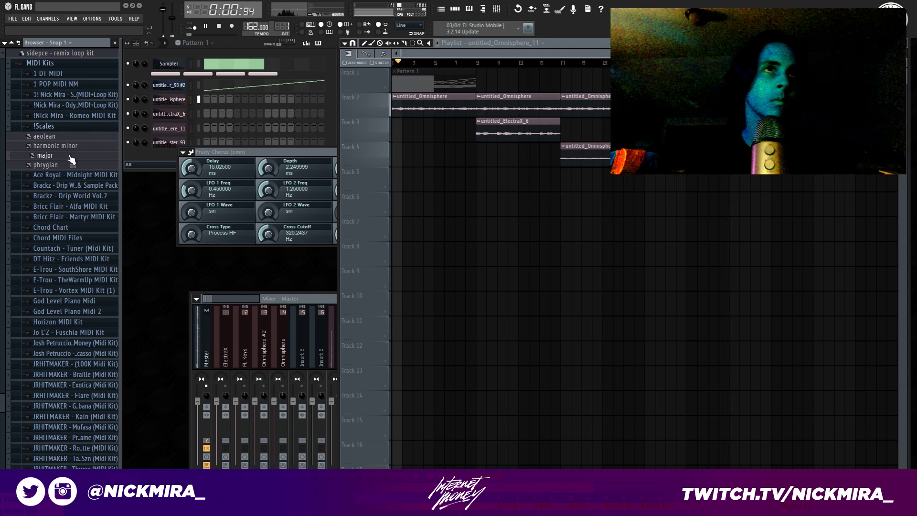
left_click(207, 325)
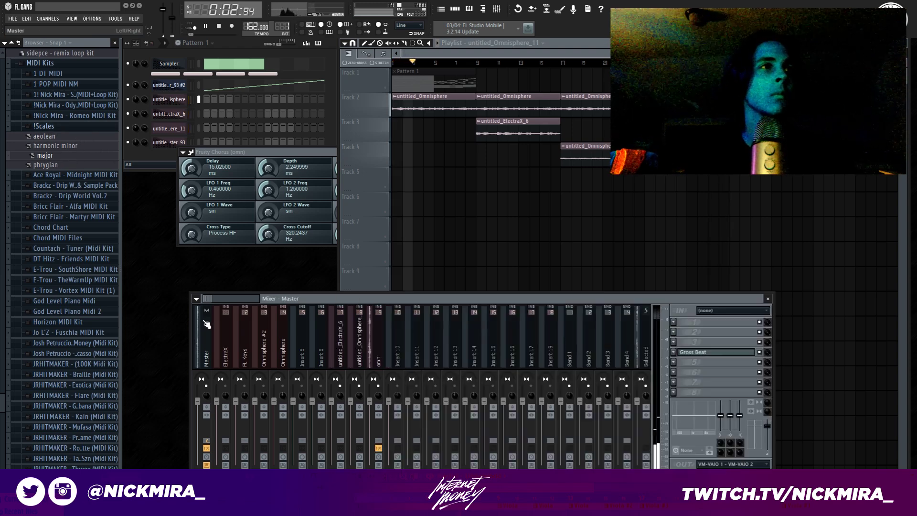
key("space")
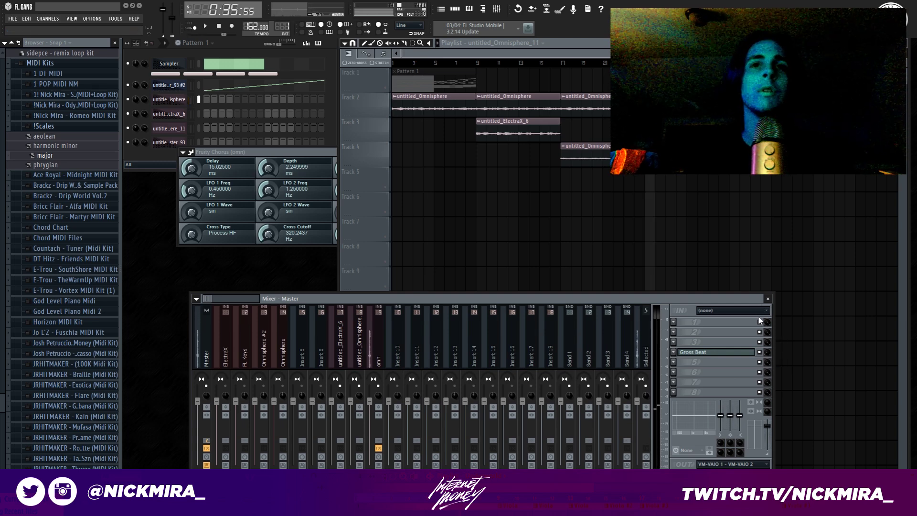
right_click(766, 357)
left_click(788, 412)
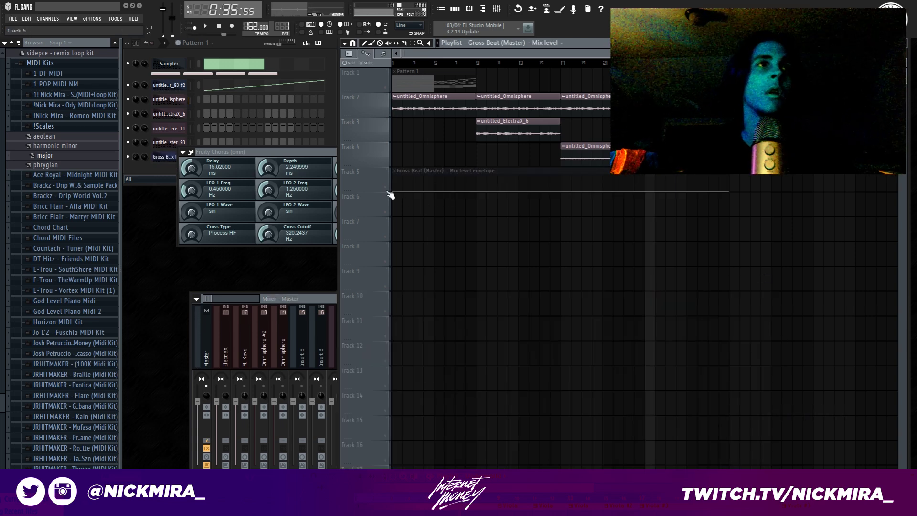
left_click(213, 351)
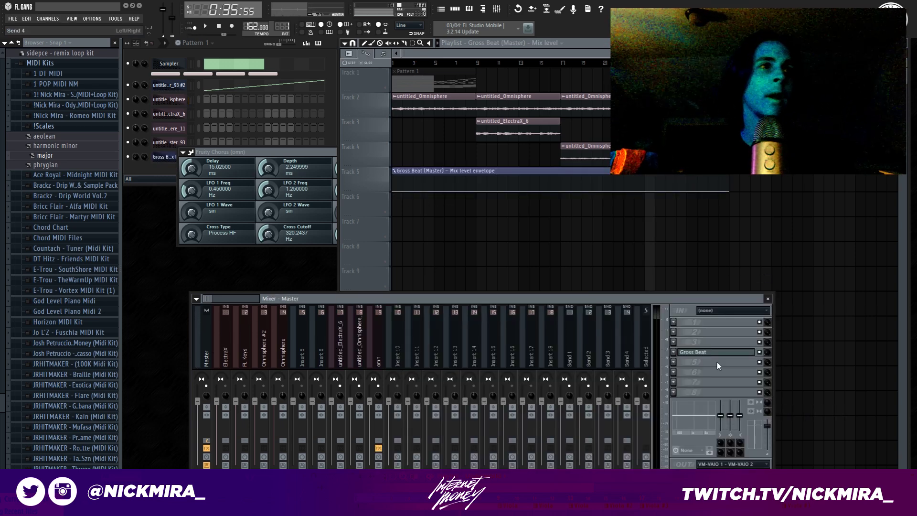
right_click(769, 351)
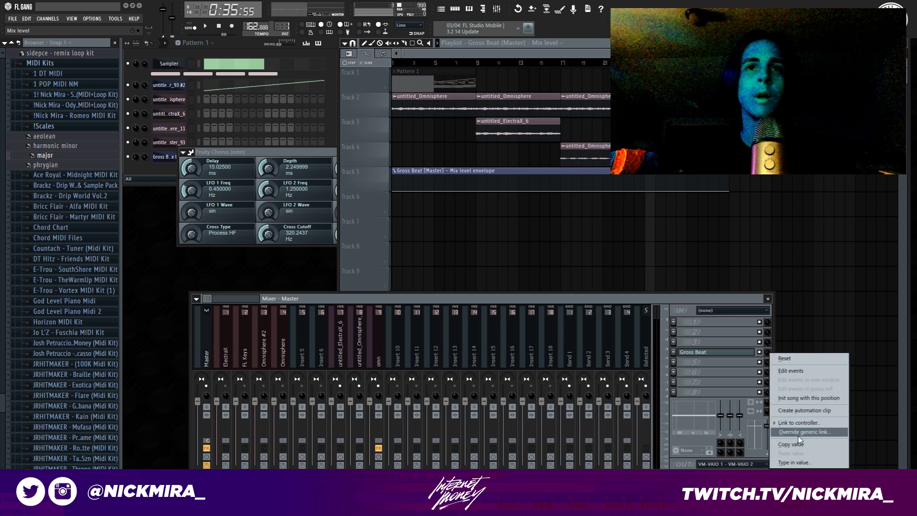
left_click(798, 410)
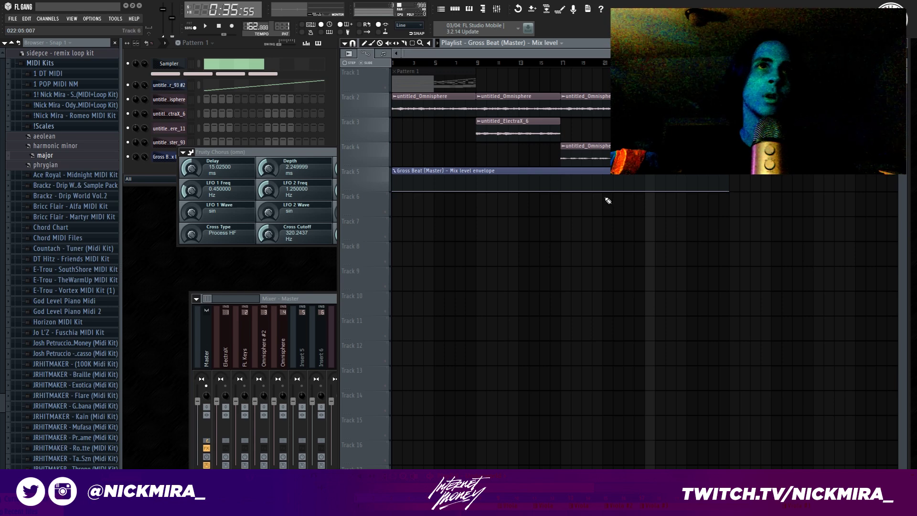
Shape the Gross Beat mix level automation to stay at zero until bar 17 and hold at maximum from there, and listen to it.
right_click(564, 186)
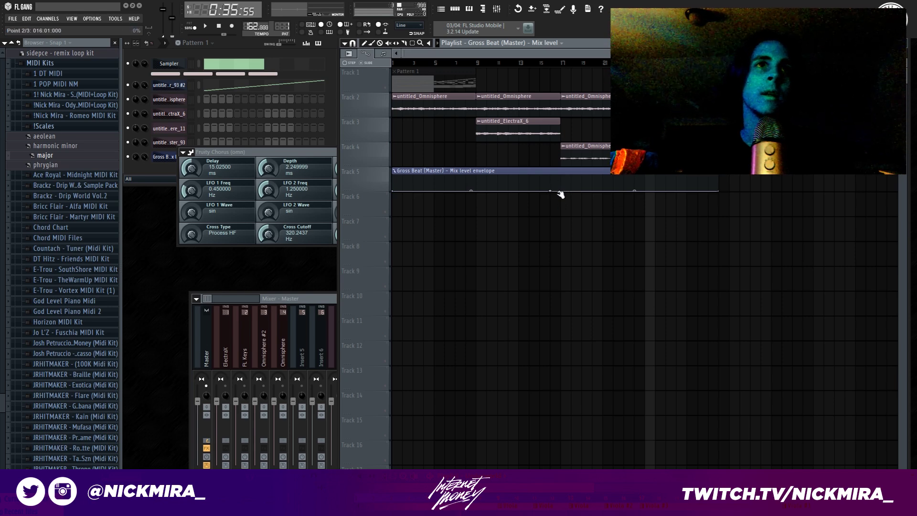
left_click_drag(568, 198, 572, 165)
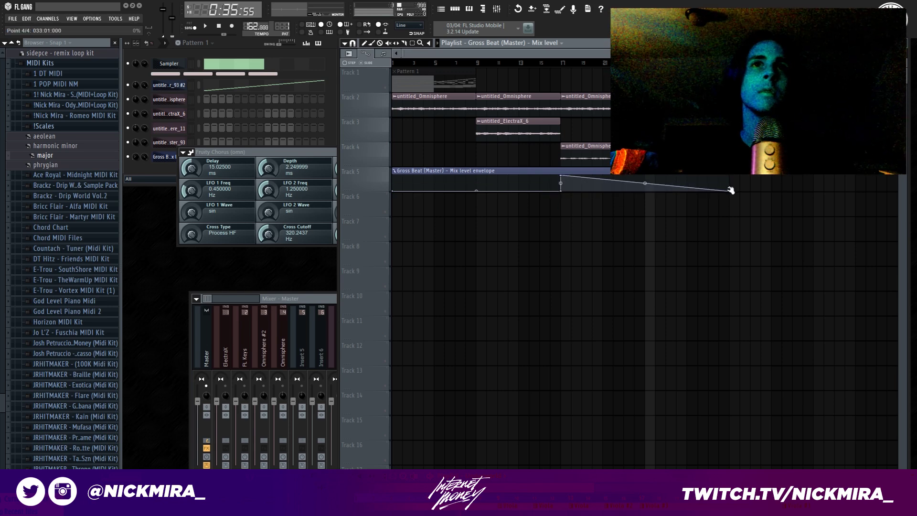
left_click_drag(730, 190, 716, 165)
key("space")
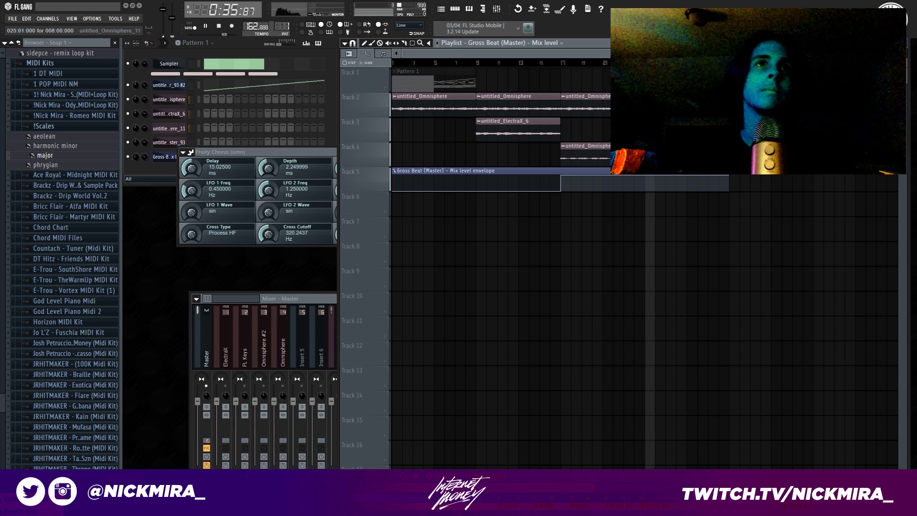
left_click(569, 65)
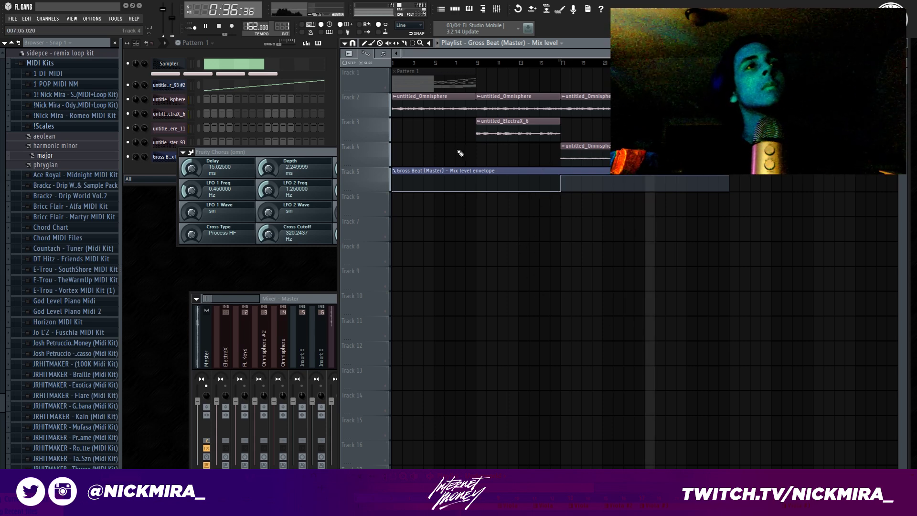
key("space")
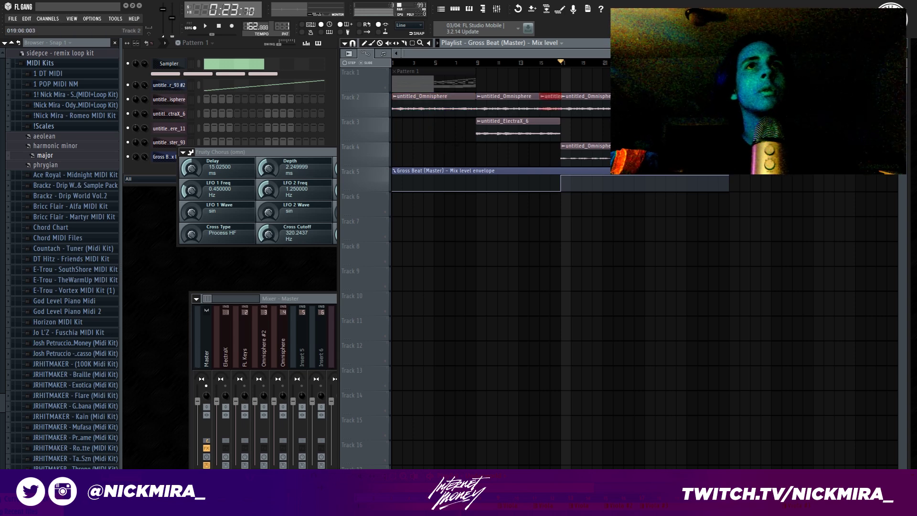
Place a copy of the Gross Beat mix level automation clip on Track 5 at bar 33 and play from there.
left_click(730, 63)
key("space")
scroll(731, 62, "down", 1)
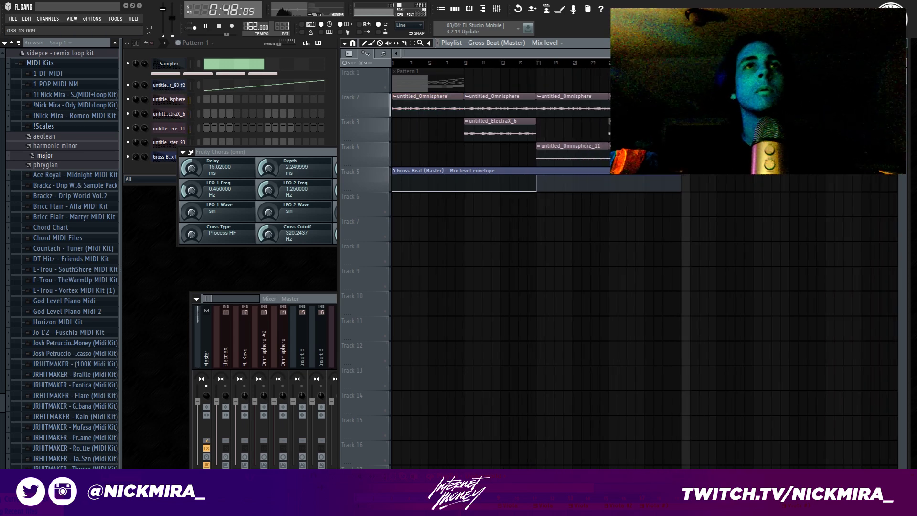
key("space")
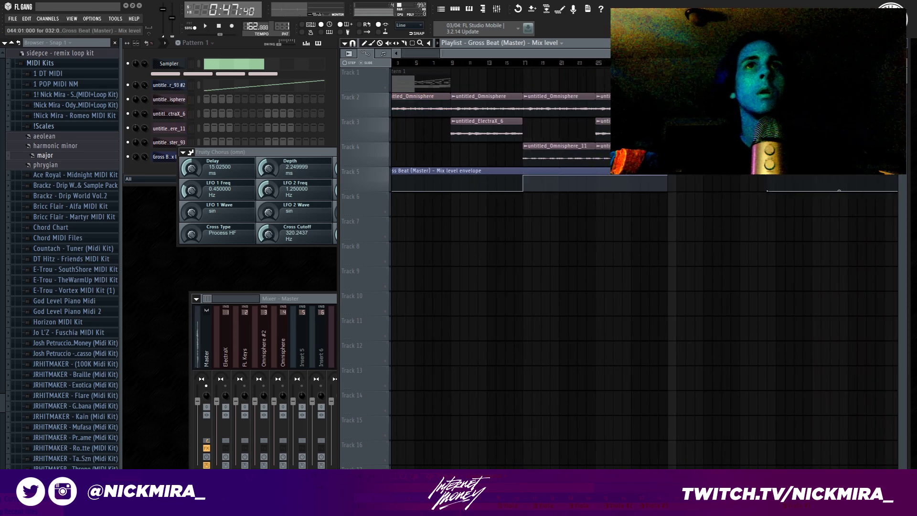
left_click_drag(837, 170, 646, 170)
key("space")
scroll(668, 105, "down", 2)
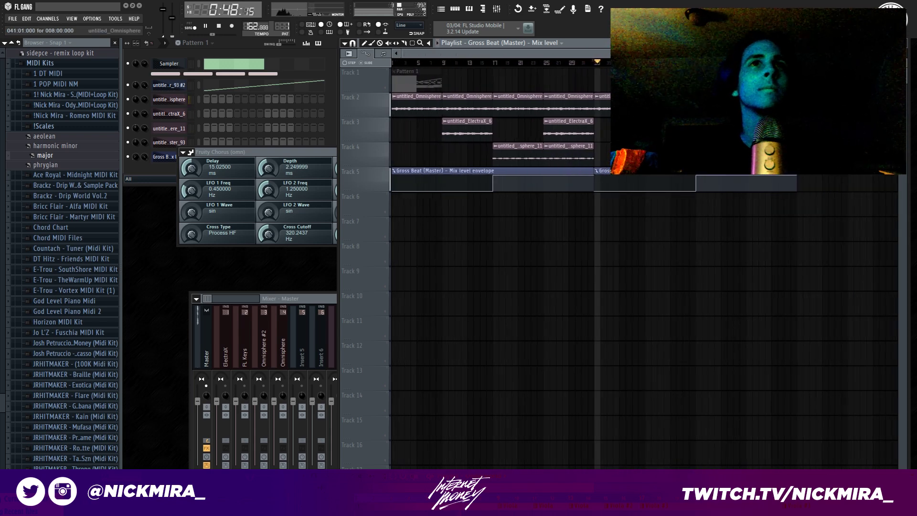
key("space")
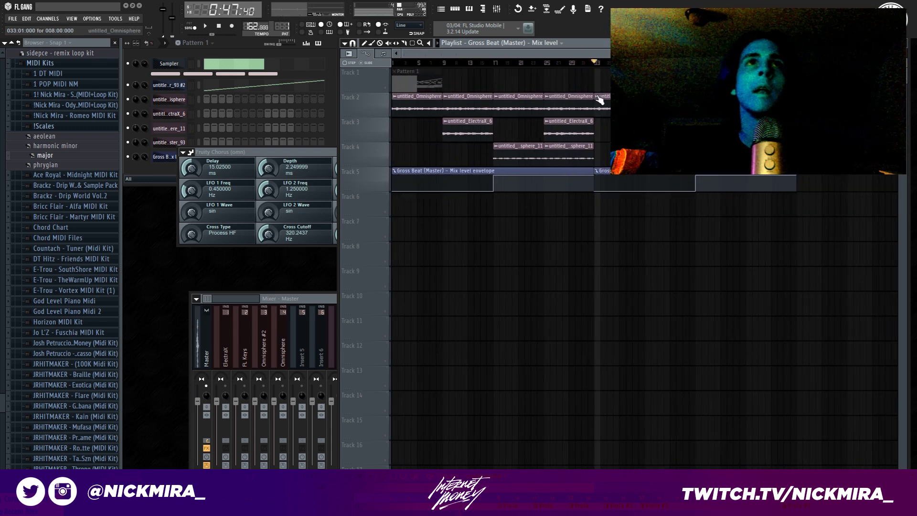
Make the untitled_Omnisphere clip at bar 33 on Track 2 unique and open its sample in Edison.
left_click(598, 97)
left_click(613, 146)
double_click(613, 107)
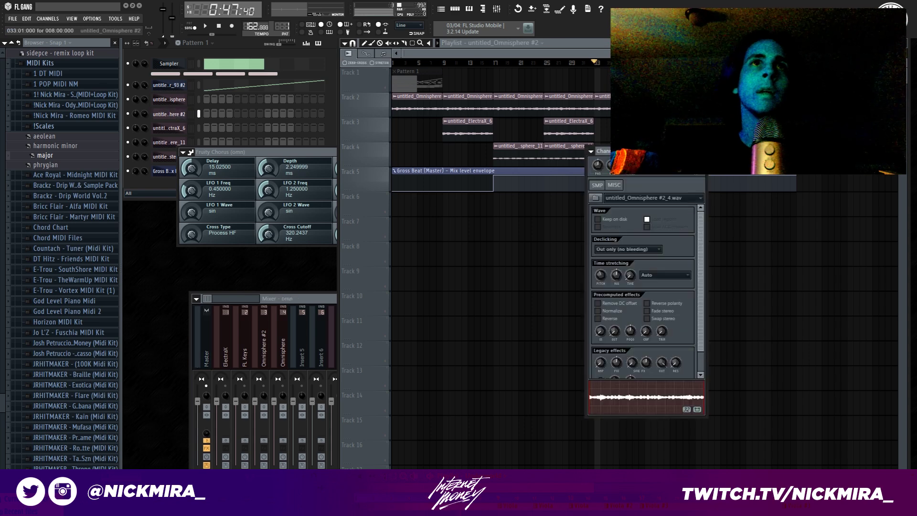
right_click(626, 389)
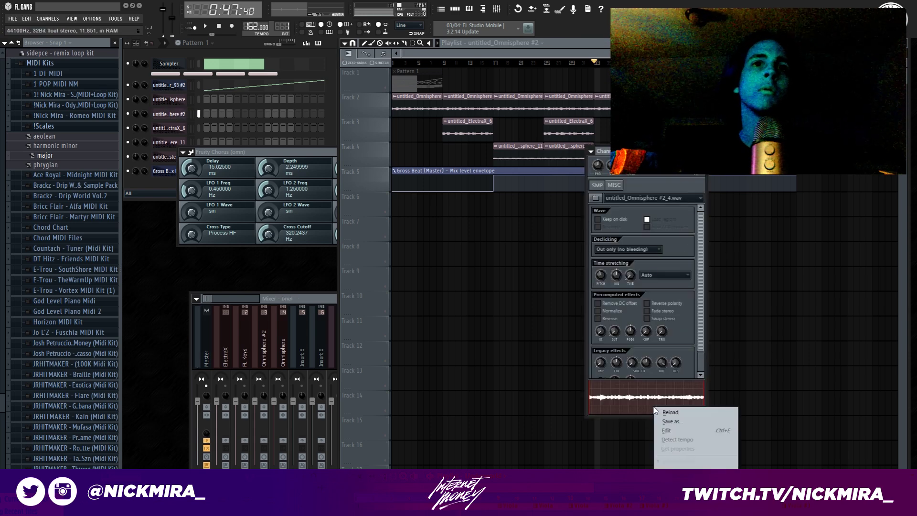
left_click(668, 432)
Pitch the Omnisphere sample down with the time stretcher / pitch shifter and replace the clip at bar 33 with the edited audio.
key("alt+t")
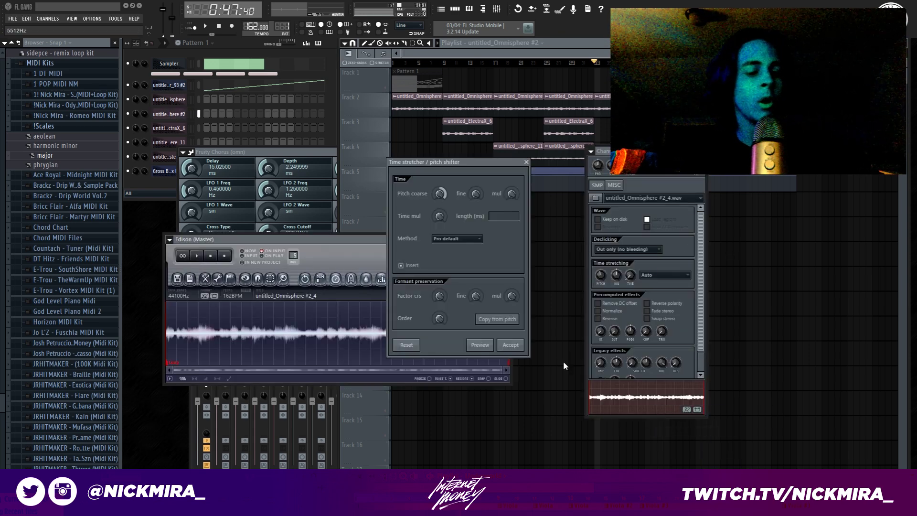
left_click_drag(436, 189, 432, 200)
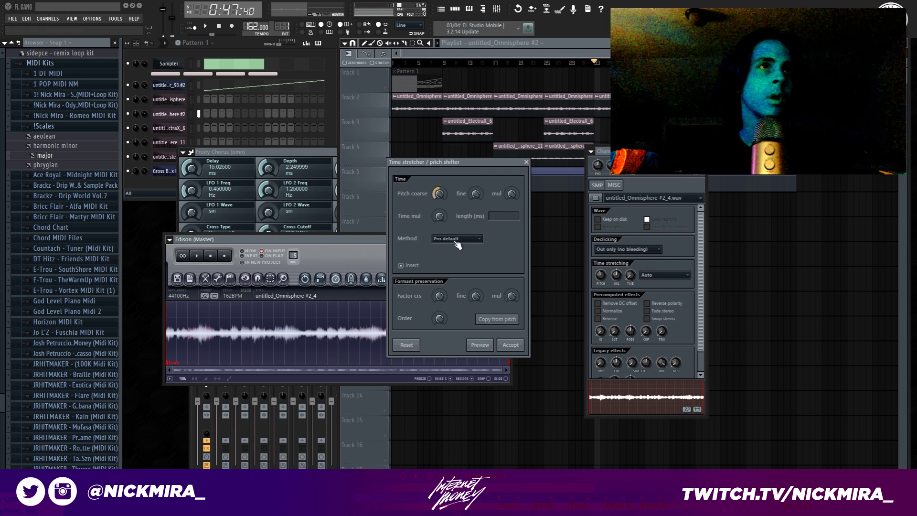
left_click(464, 236)
left_click(466, 248)
left_click(510, 345)
left_click_drag(473, 280, 629, 125)
Play the pitched-down Omnisphere clip at bar 33 and normalize its sample in the channel settings.
key("space")
double_click(620, 106)
left_click(609, 311)
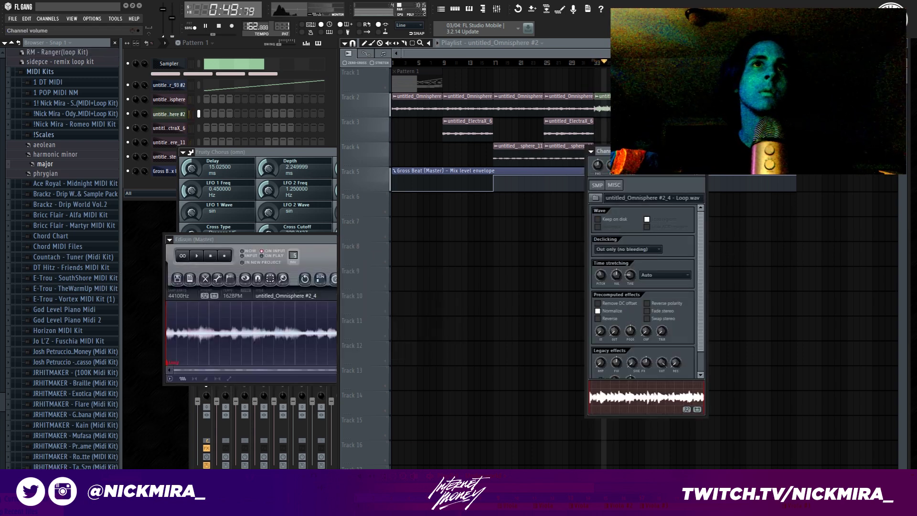
Close the Edison editor and channel settings and play the arrangement from bar 33 to audition the normalized Omnisphere clip.
key("Escape")
key("space")
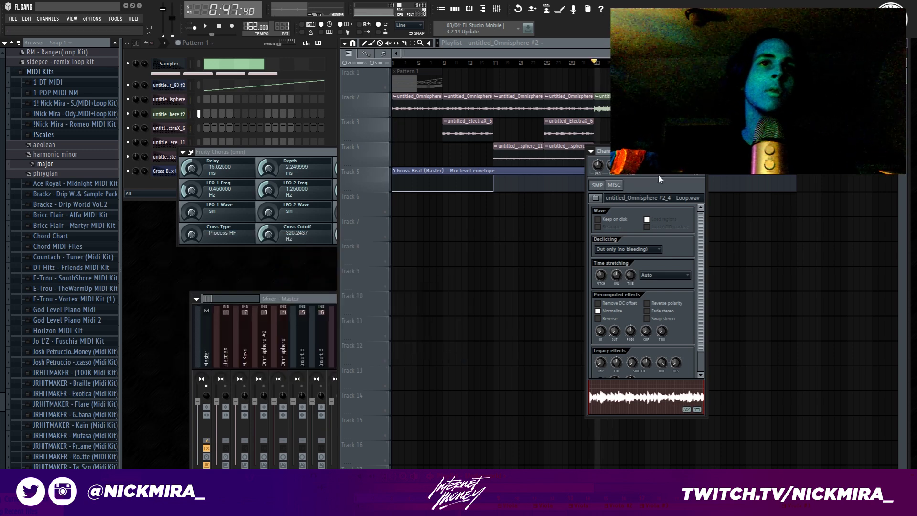
key("space")
left_click(202, 349)
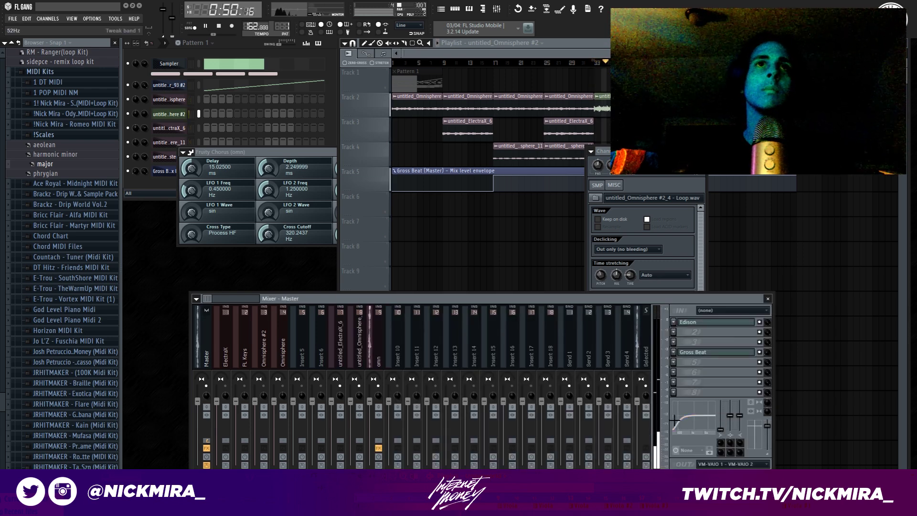
left_click(812, 285)
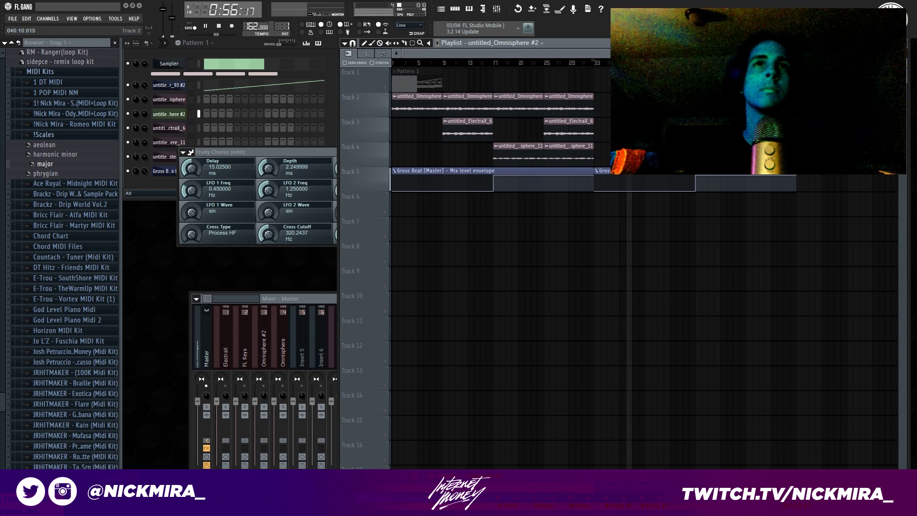
left_click(590, 63)
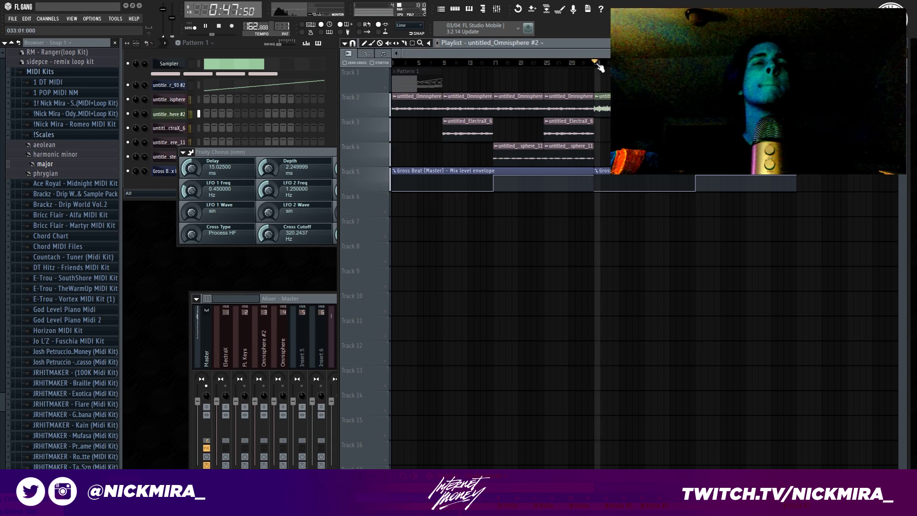
Place a copy of the untitled_ElectraX_6 clip at bar 41 on Track 3, make it unique and lower its time-stretching pitch.
left_click(587, 127, "ctrl")
key("ctrl+b")
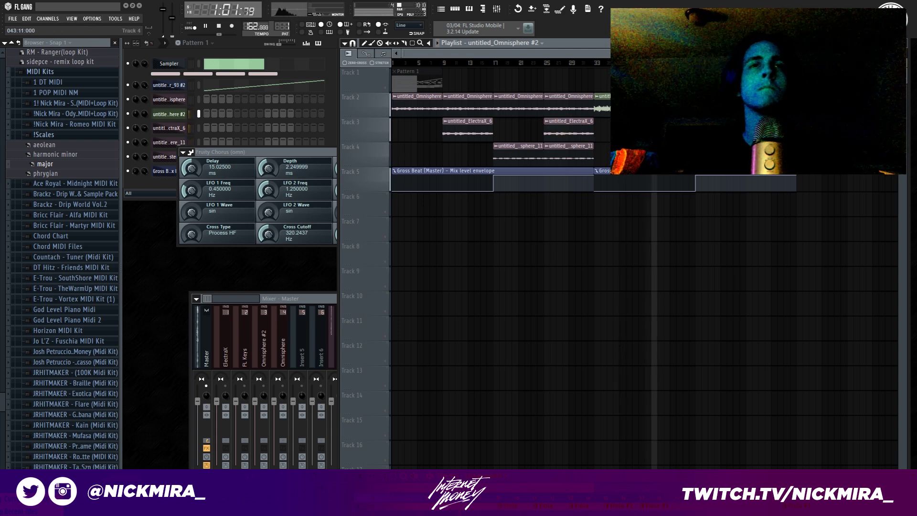
left_click(647, 121)
left_click(669, 178)
double_click(657, 131)
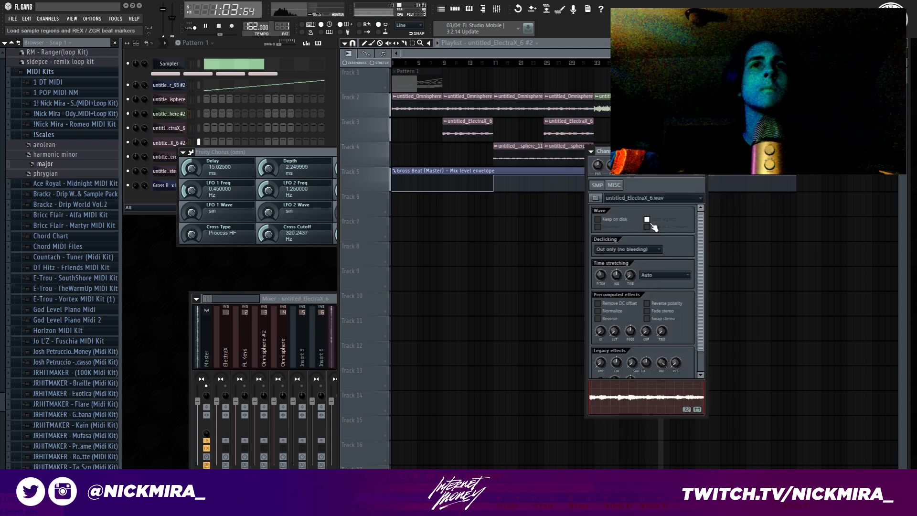
left_click_drag(601, 275, 601, 282)
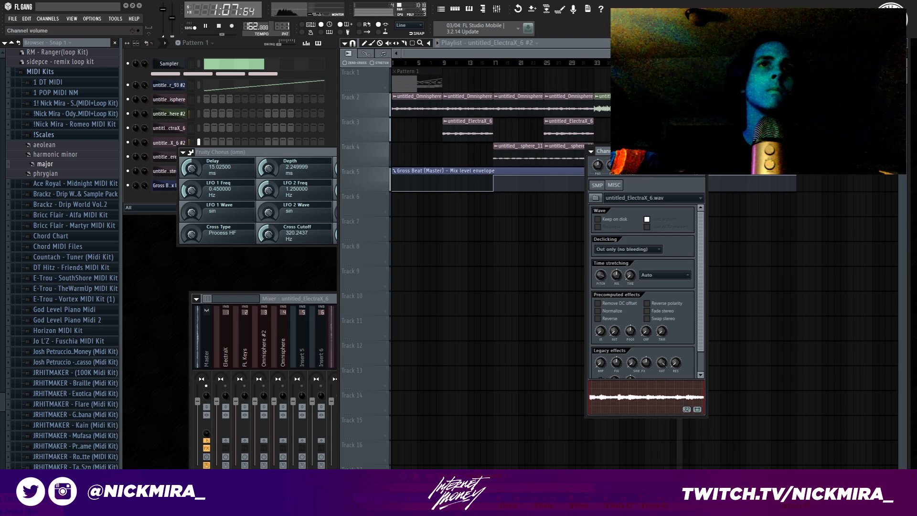
key("Escape")
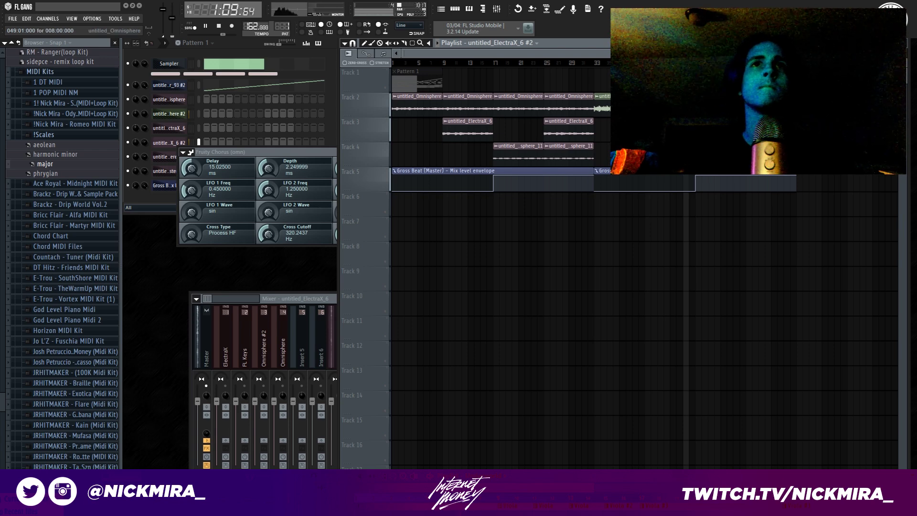
Copy the original untitled_ElectraX_6 clip to bar 49 on Track 3 and a Gross Beat mix level envelope covering bars 57 to 65 on Track 5.
left_click_drag(575, 135, 726, 135, "shift")
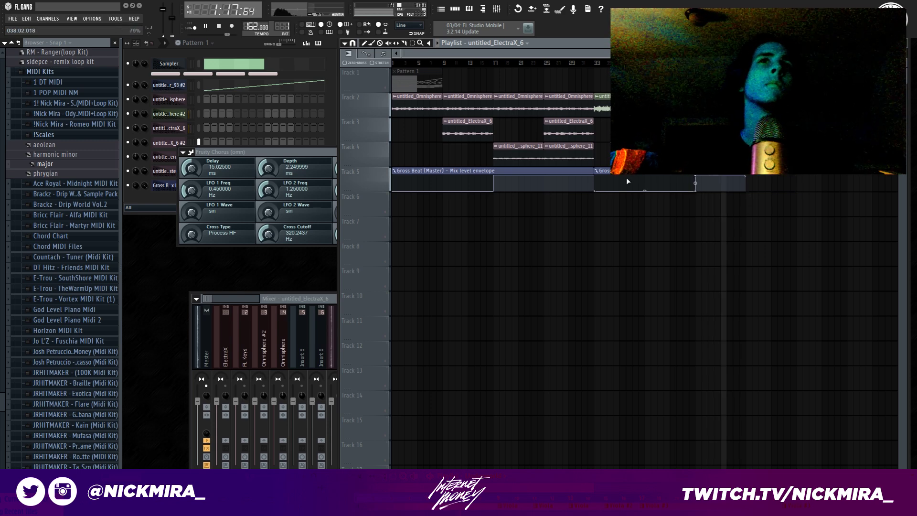
left_click_drag(630, 179, 786, 180)
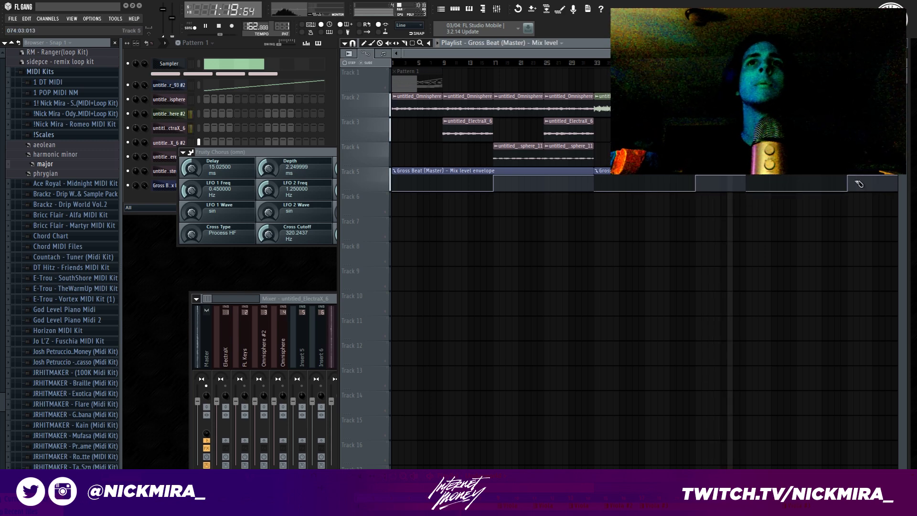
right_click(806, 183)
right_click(859, 184)
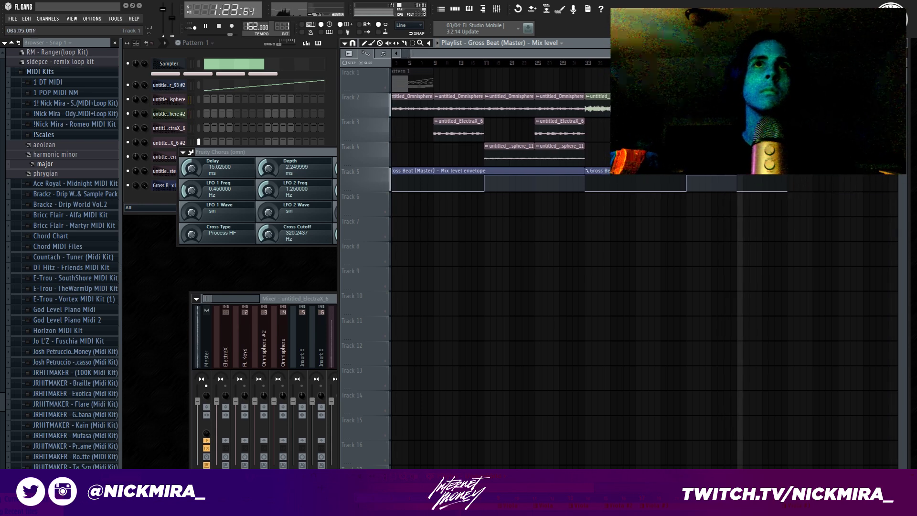
key("space")
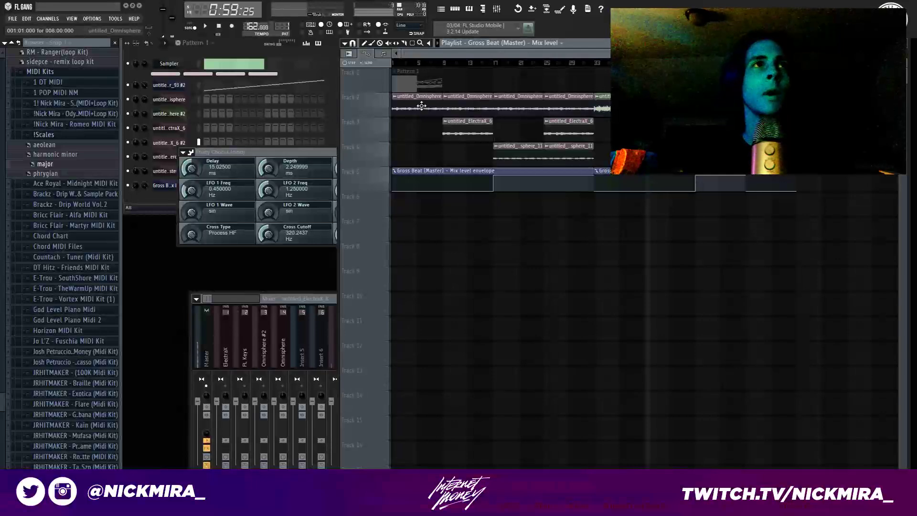
Select the section from bar 17 to bar 33 and add a time marker named Hook at its start.
left_click_drag(421, 106, 486, 255)
left_click_drag(501, 111, 589, 201)
left_click_drag(495, 66, 590, 72)
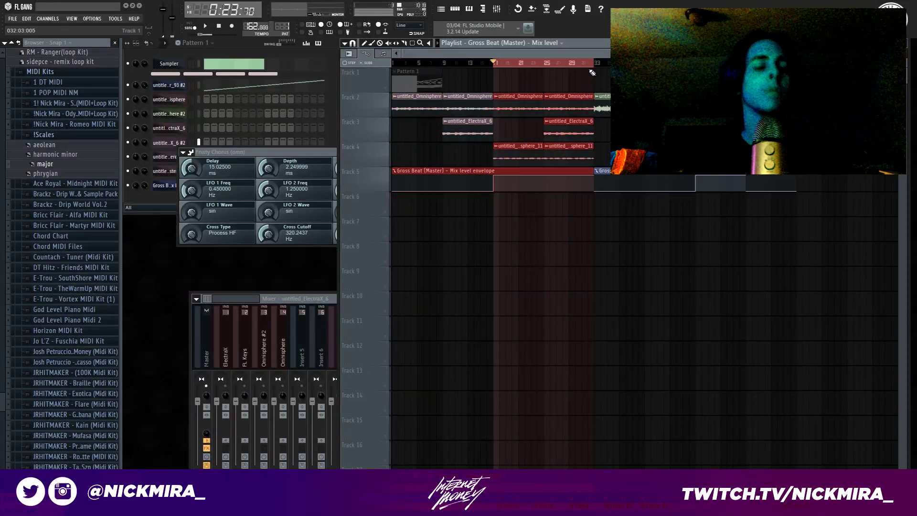
key("alt+t")
type("Hook")
key("Return")
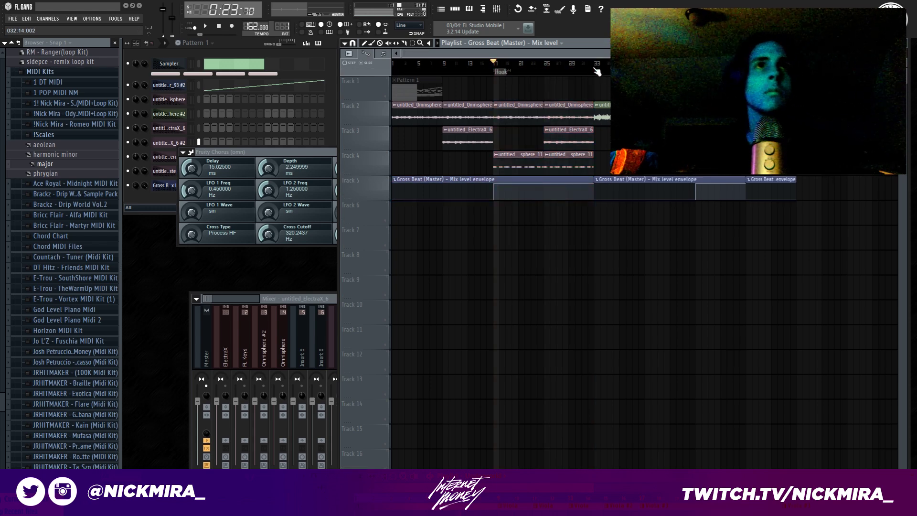
Select the section from bar 33 to bar 57, add a time marker named Verse at its start and clear the selection.
left_click_drag(600, 71, 722, 72)
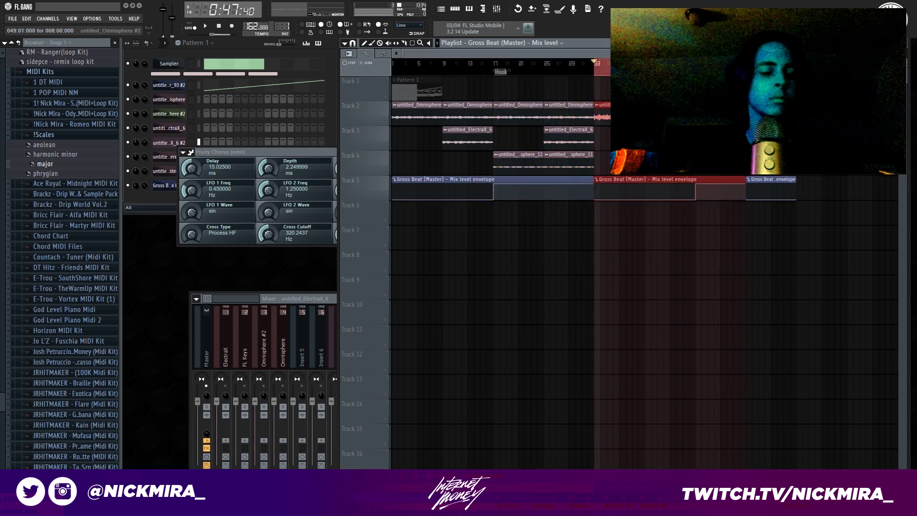
key("Return")
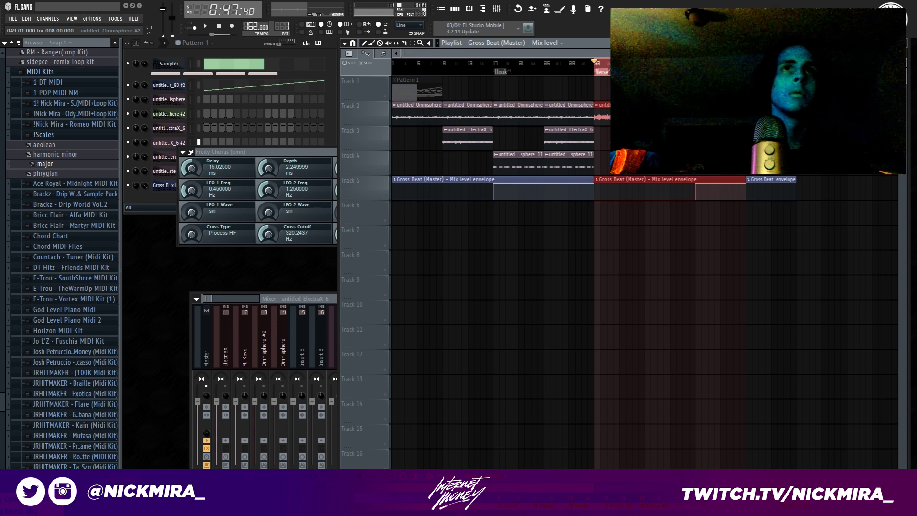
key("ctrl+d")
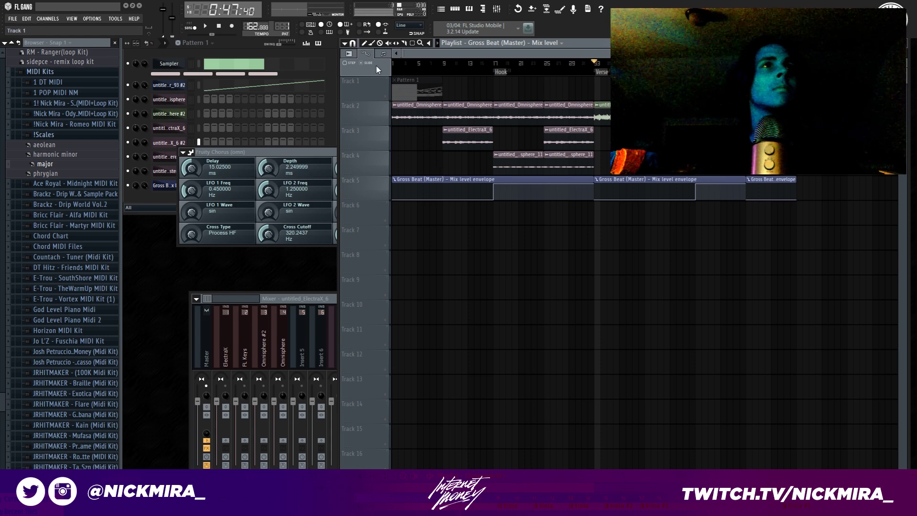
Add a time marker named Intro at bar 1 and move the Playlist window so the whole arrangement is in view.
right_click(397, 73)
left_click(423, 77)
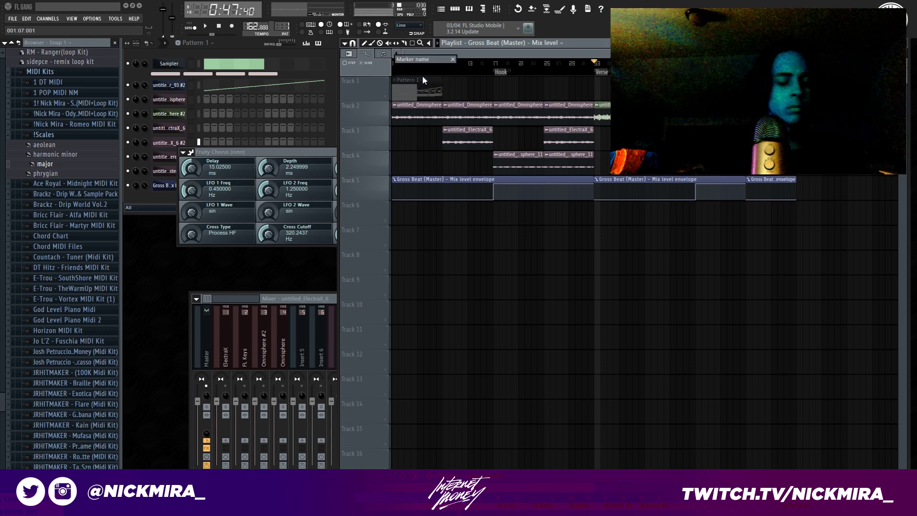
type("Intro")
key("Return")
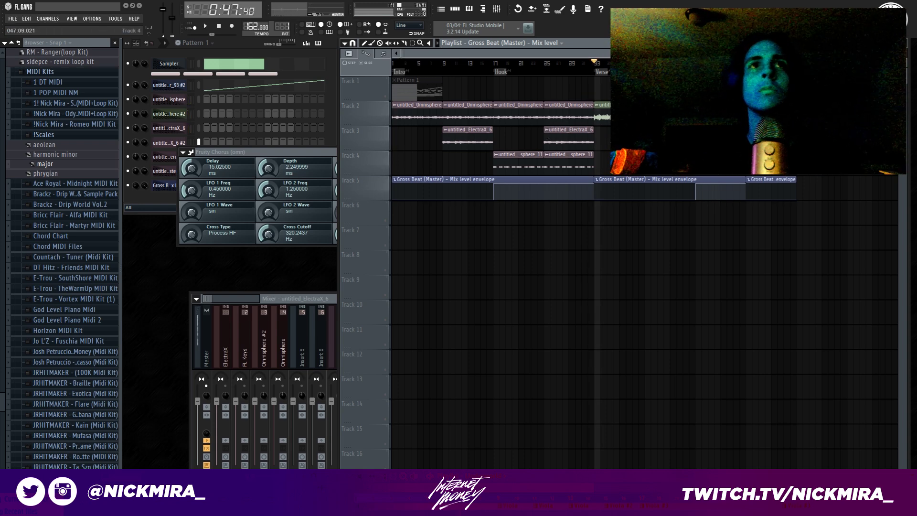
left_click_drag(723, 44, 570, 175)
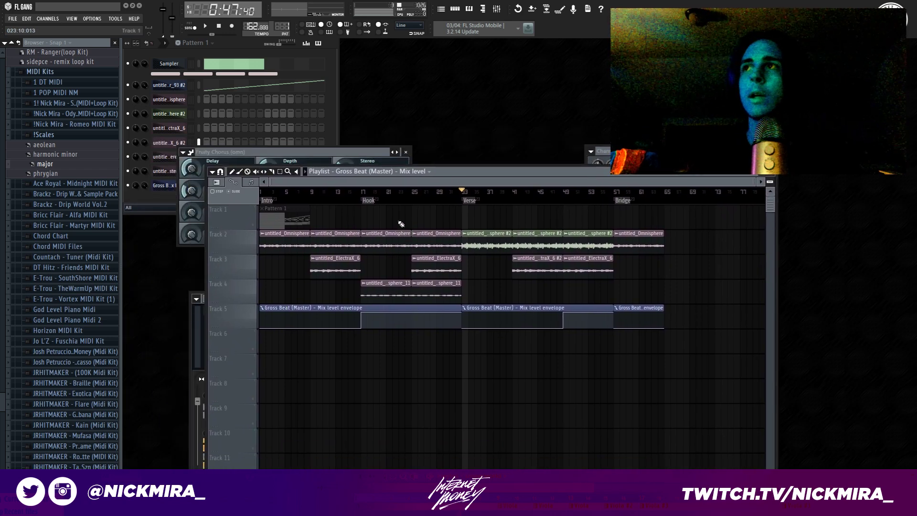